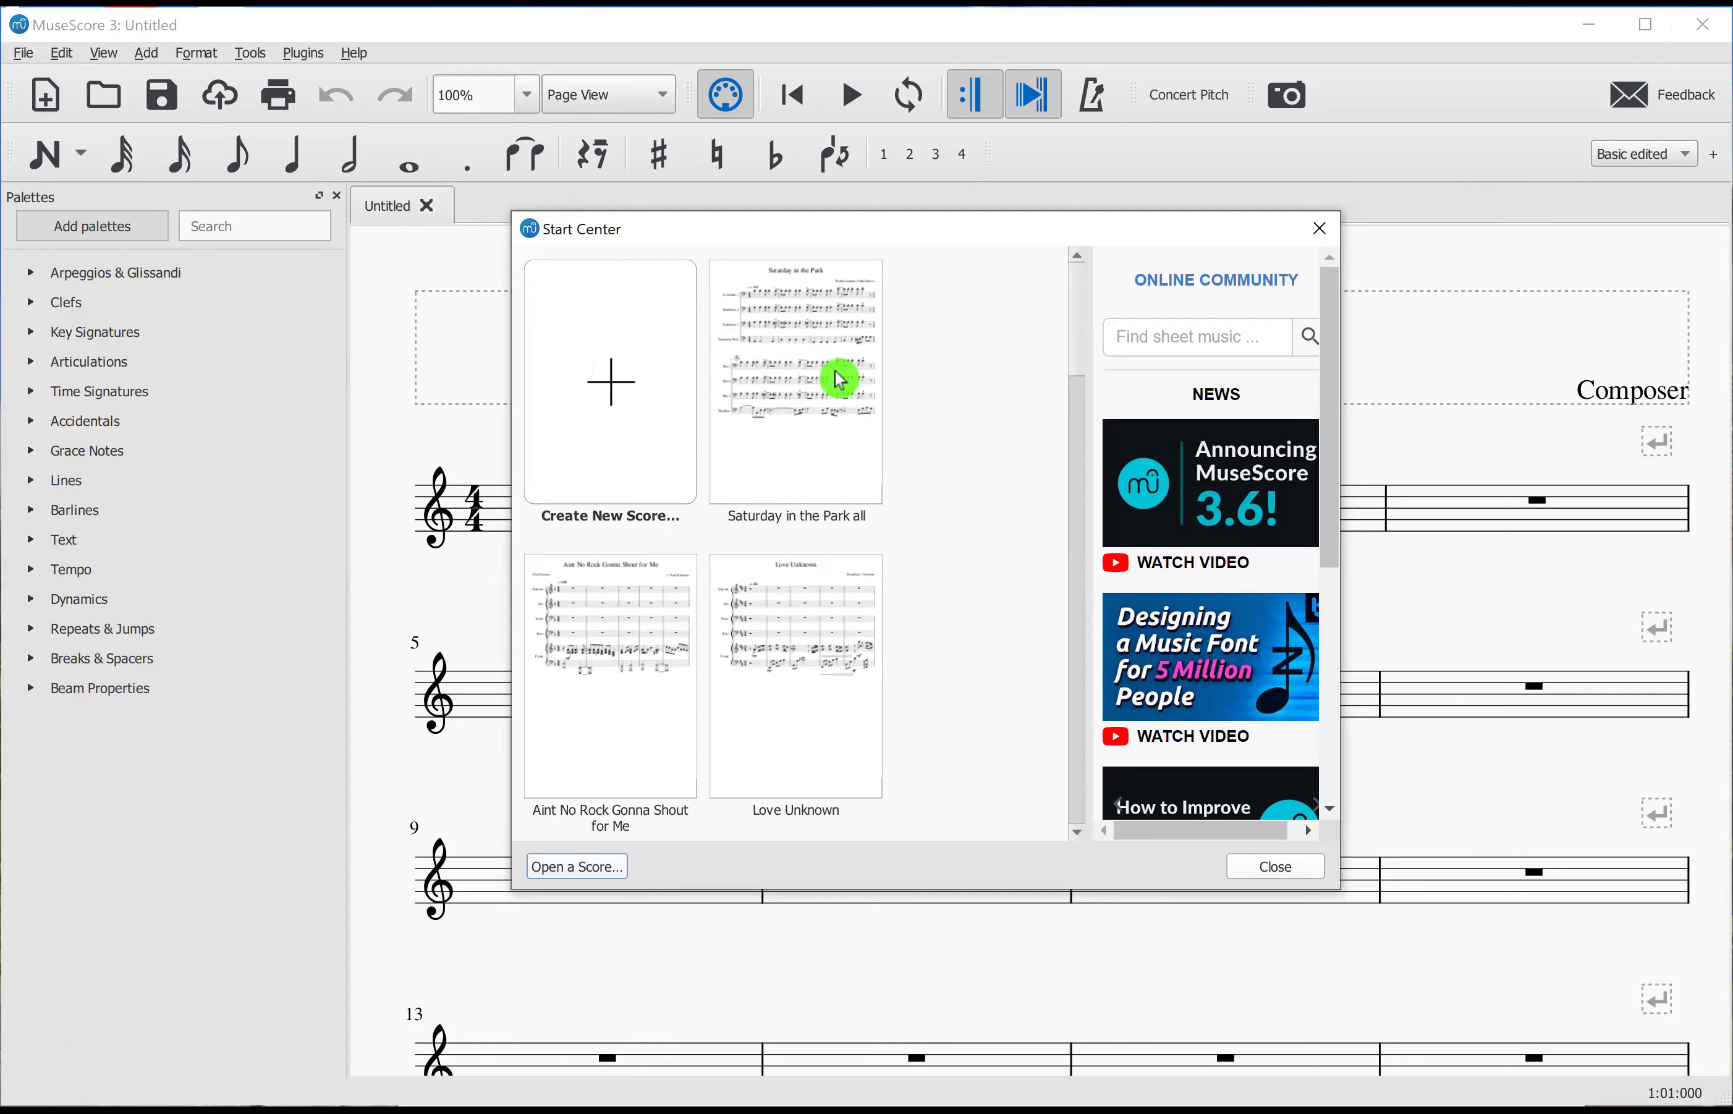
Step: Start a new score titled "Love Unknown" with the subtitle "S.A.T.B." and enter the composer's name
click(612, 384)
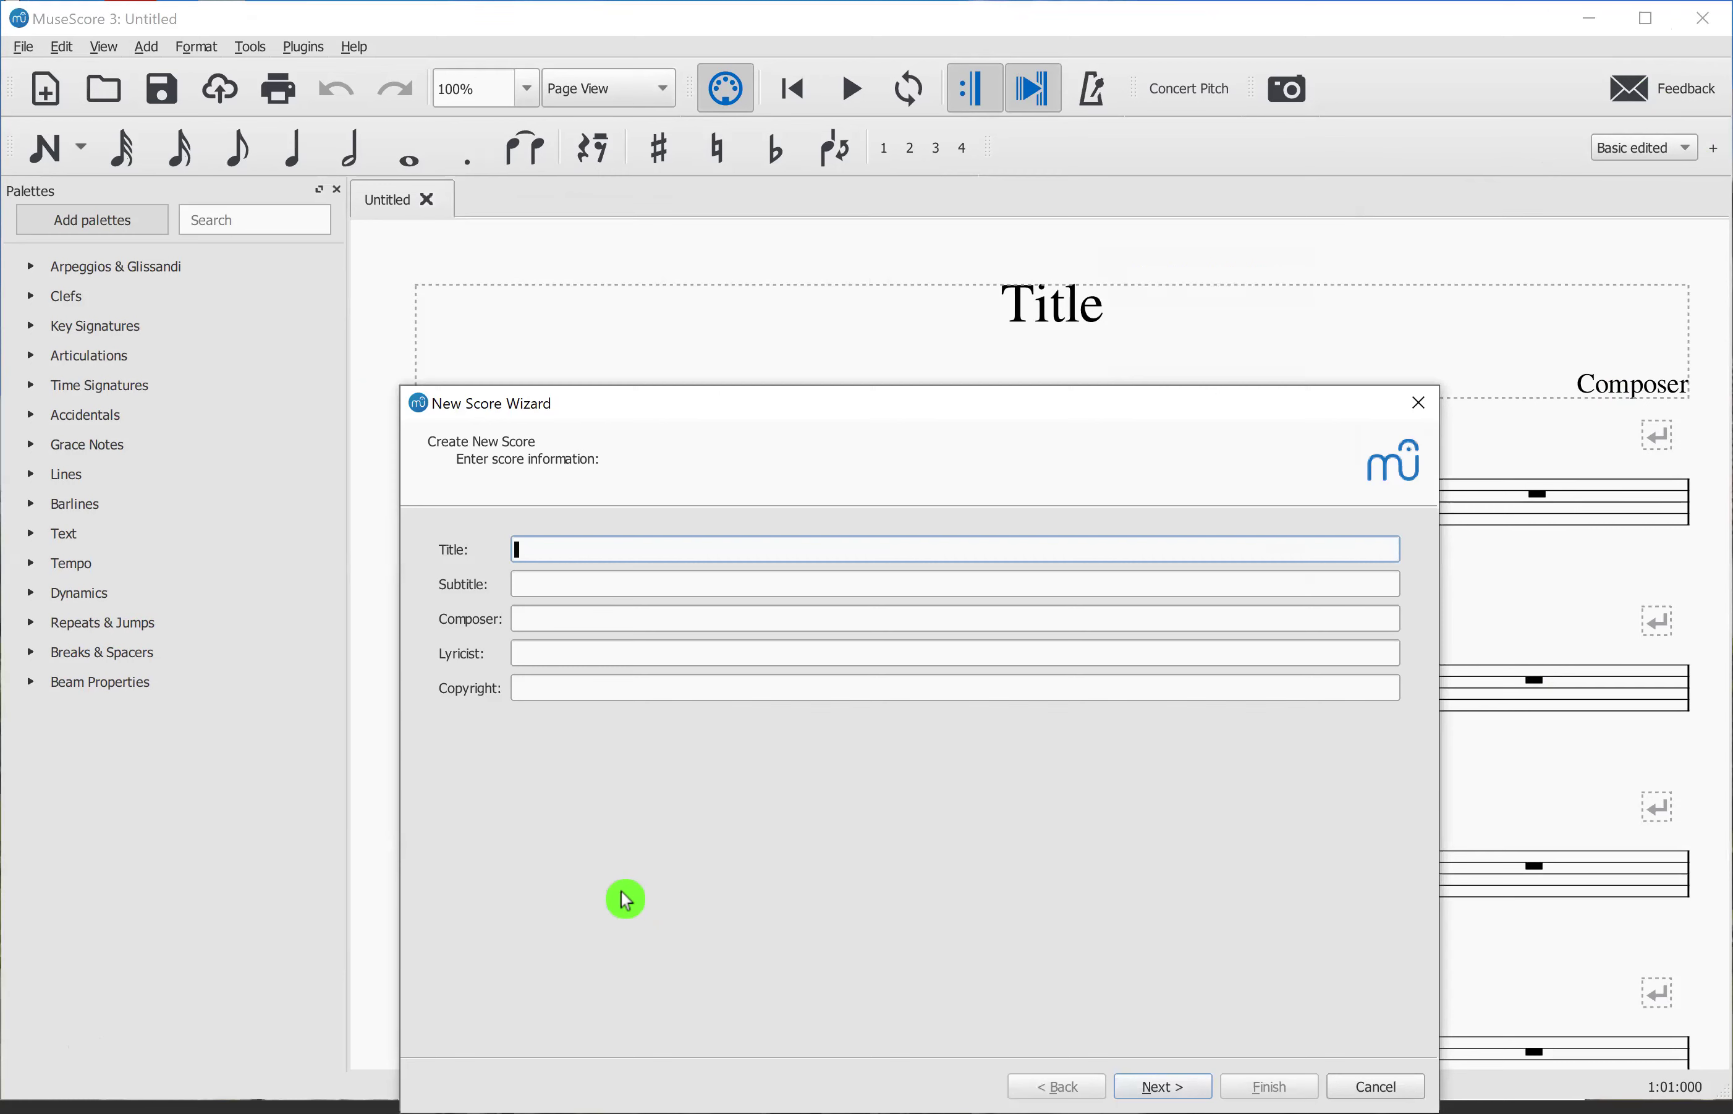
text(Love Unknbown)
key(BackSpace)
key(BackSpace)
key(BackSpace)
key(Tab)
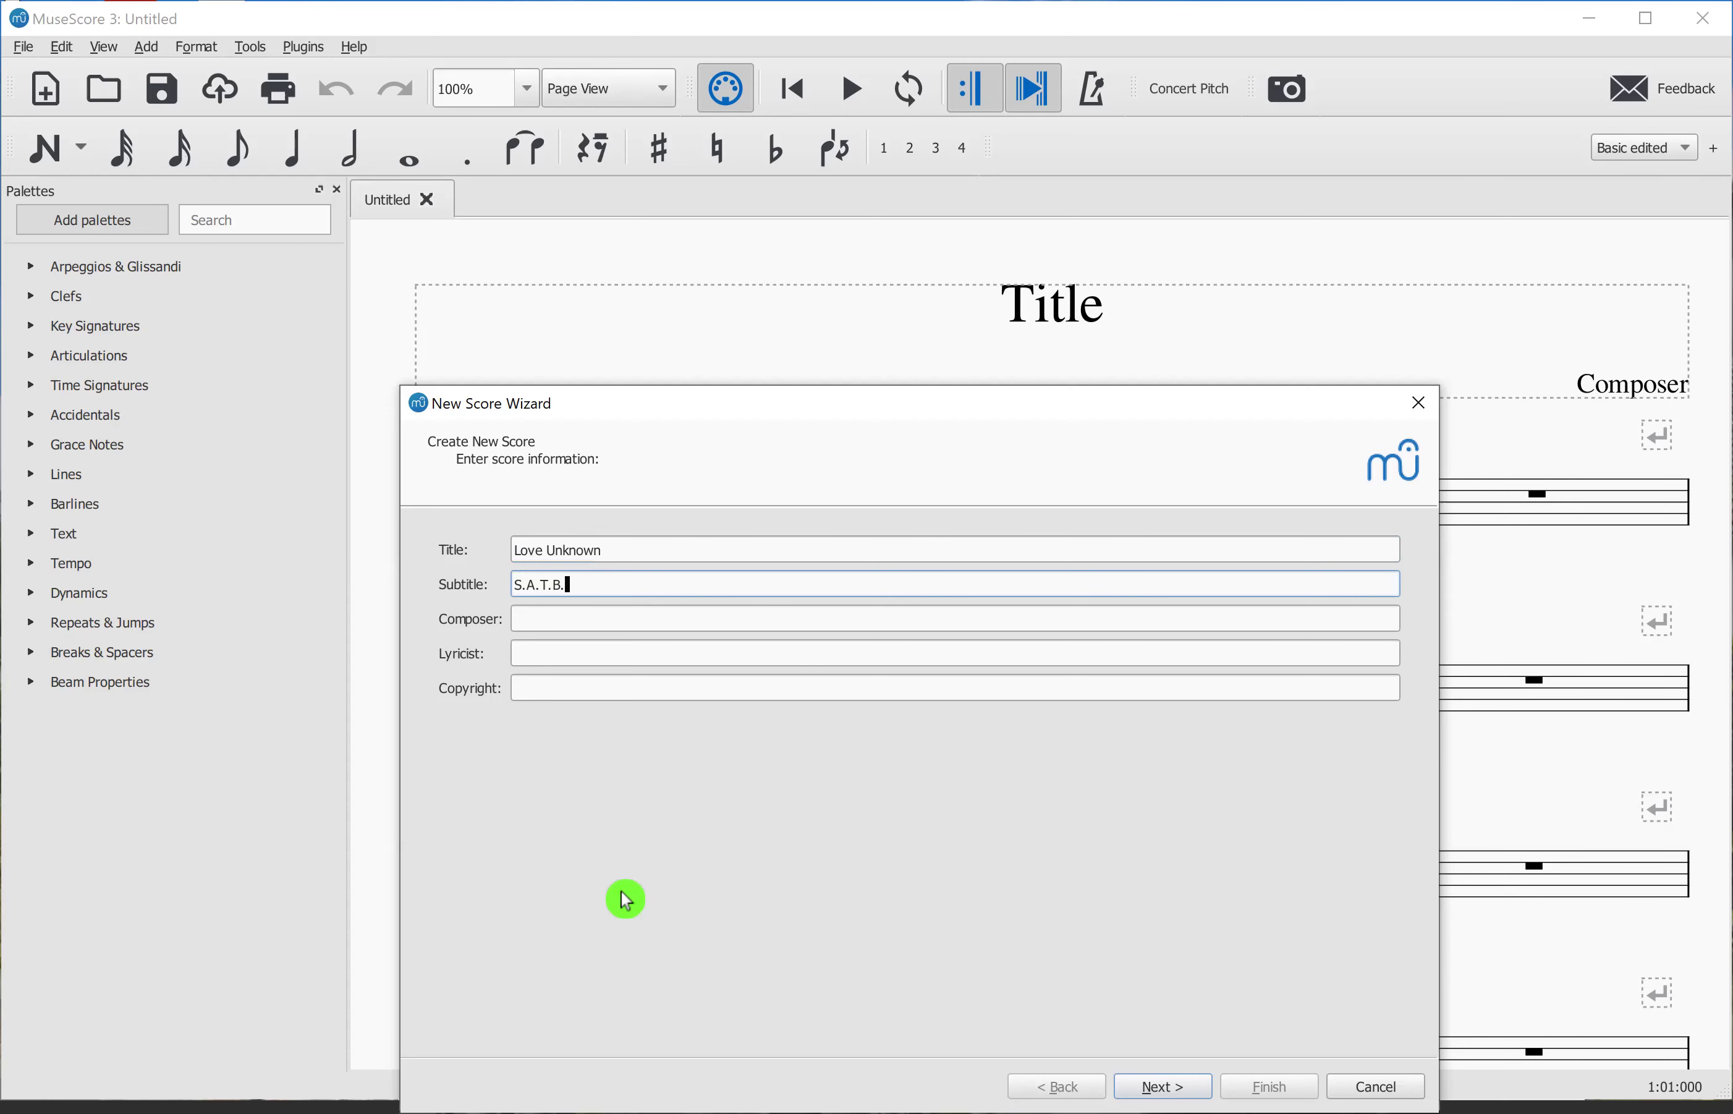
key(Tab)
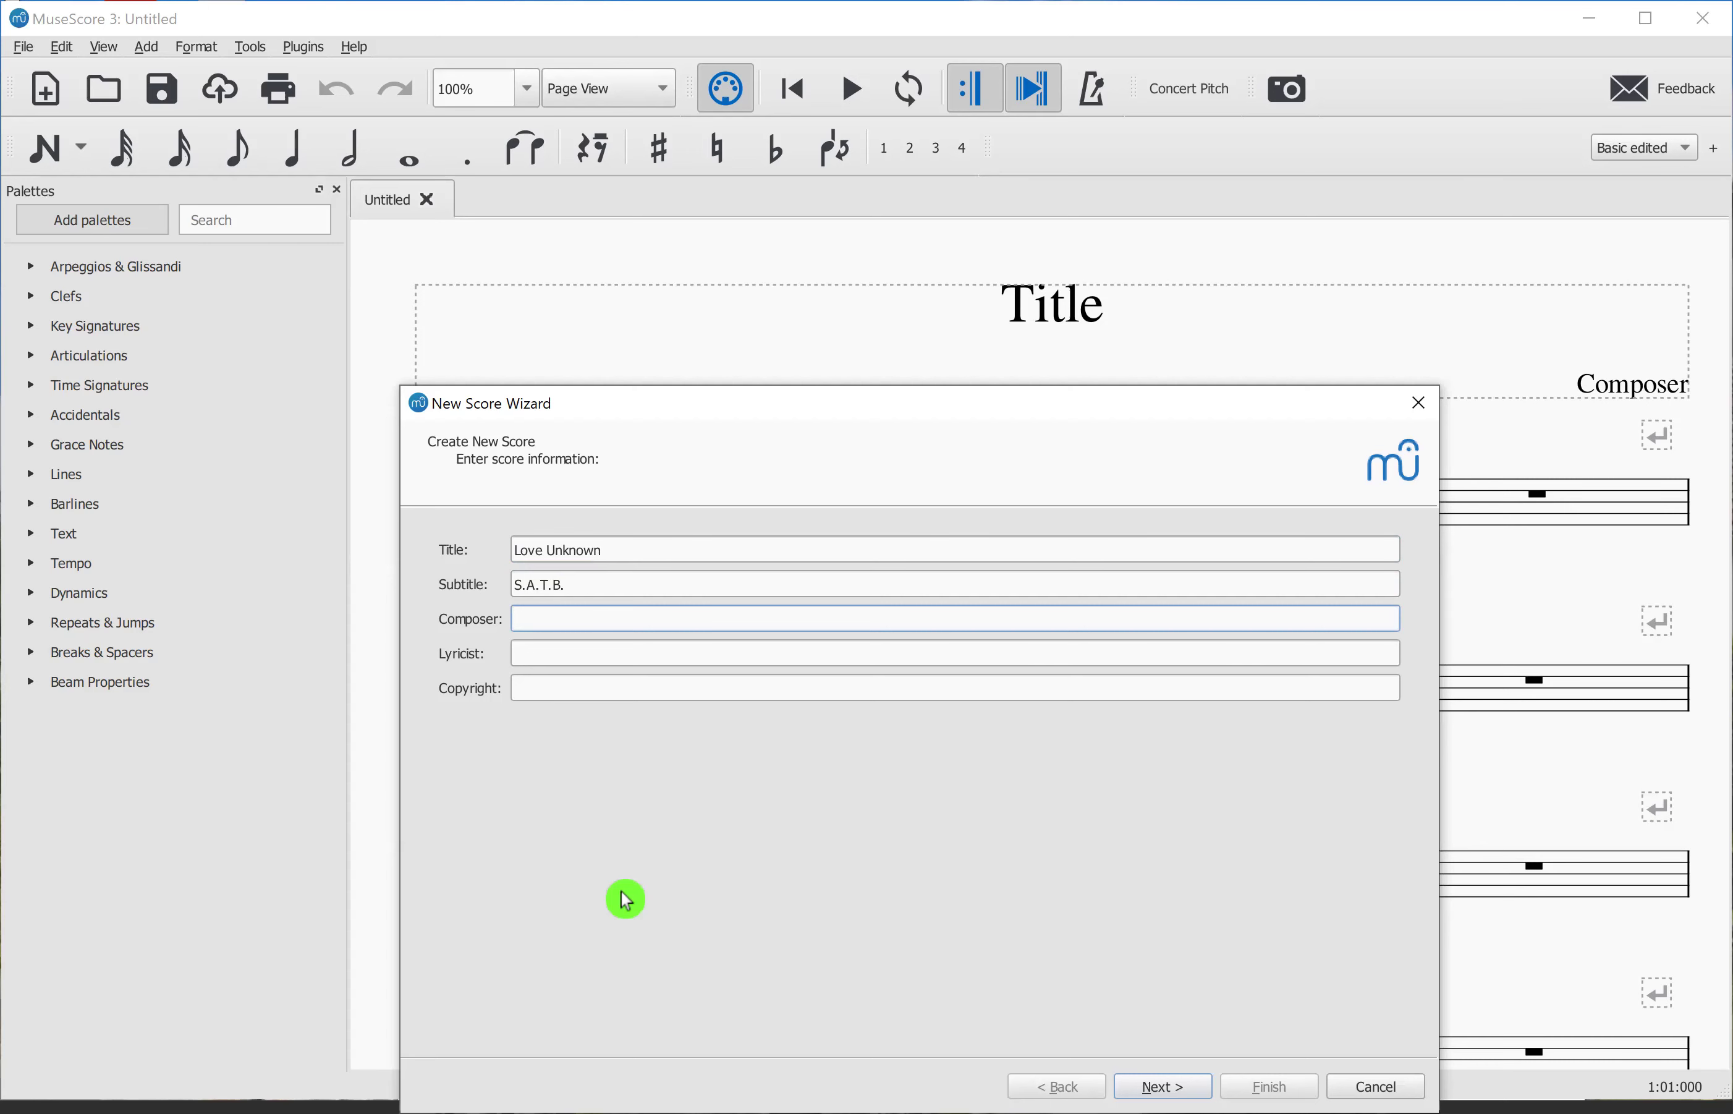
text(William Bruadbury)
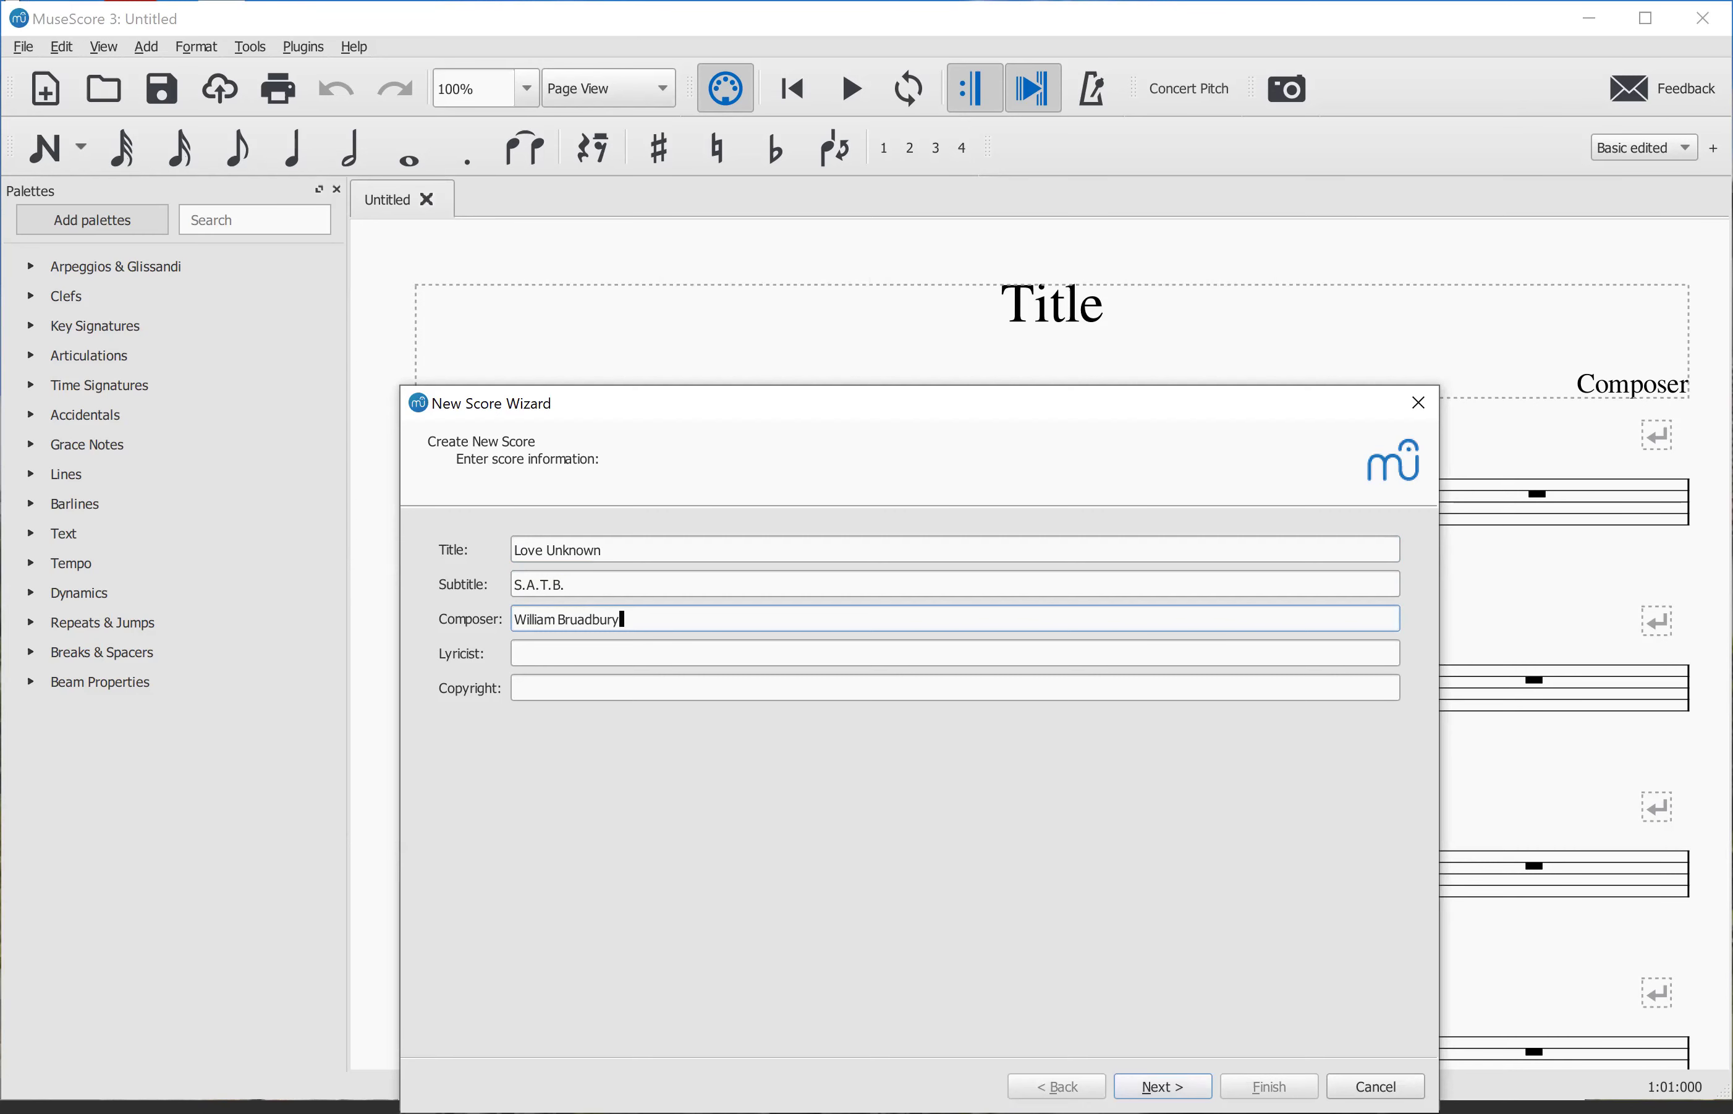
key(Return)
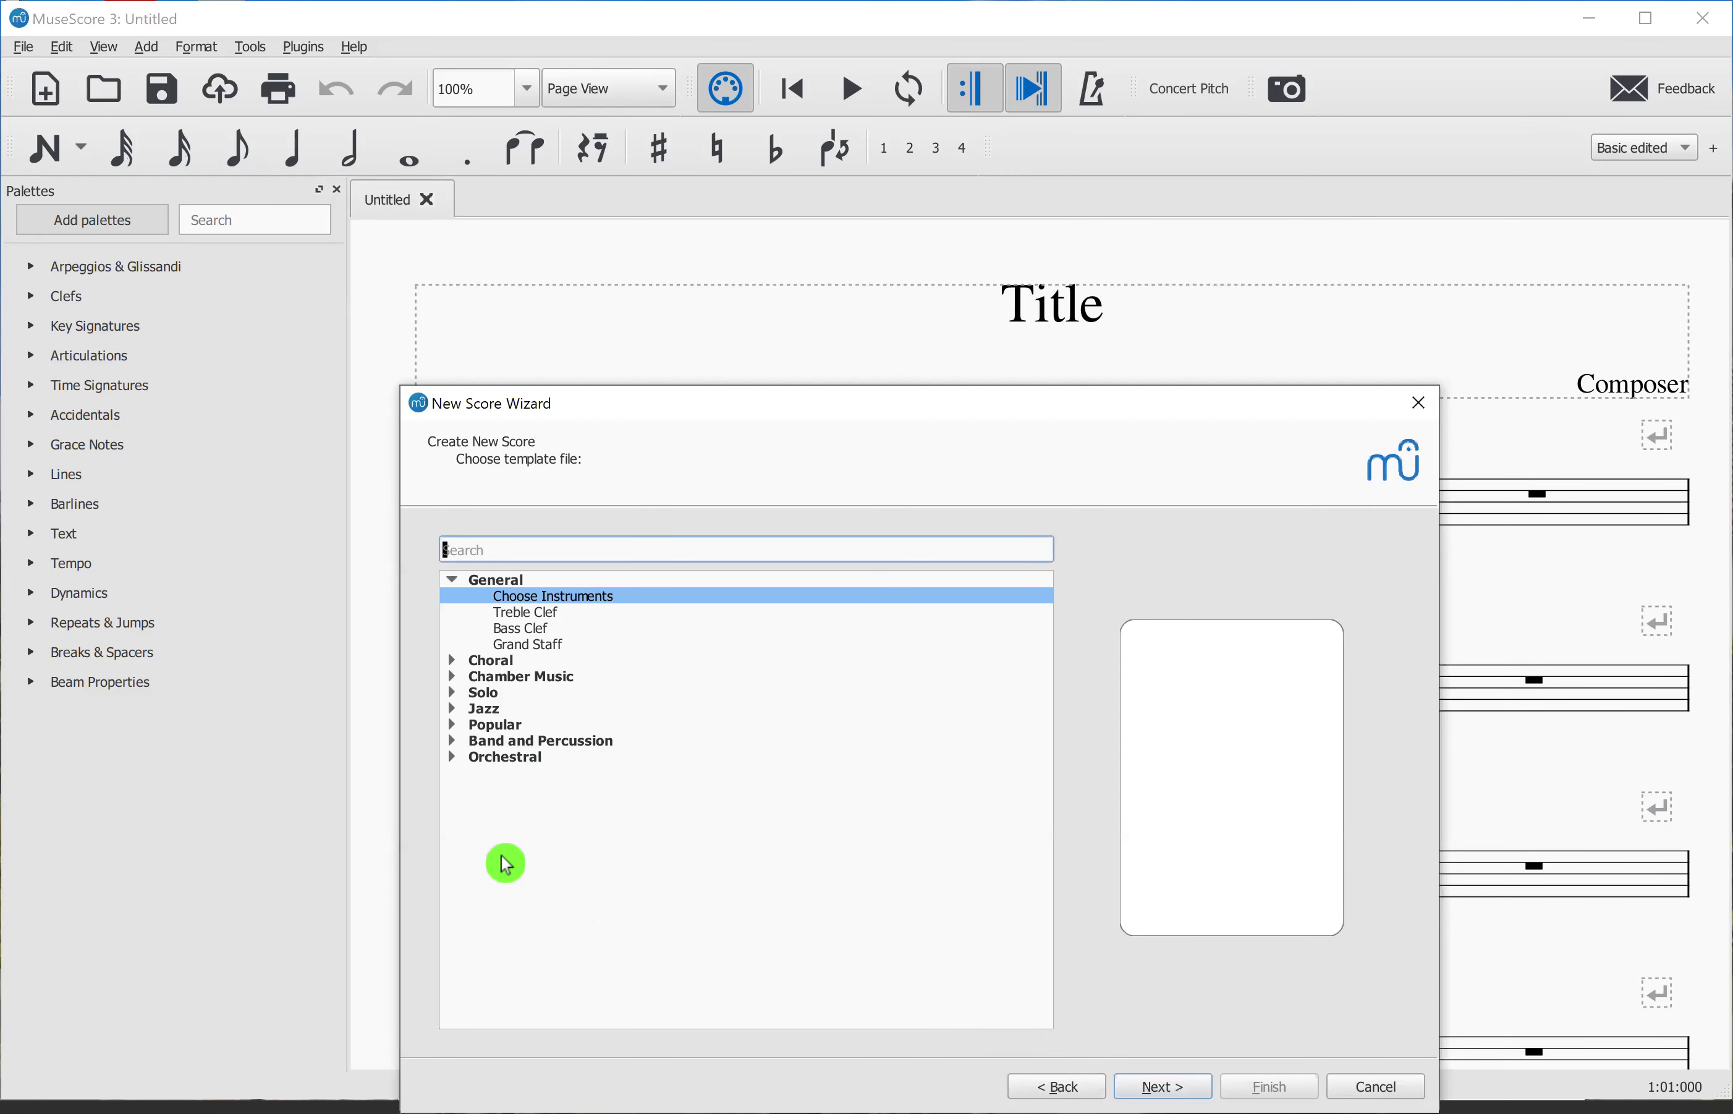
Step: Keep the Choose Instruments template and add a Piano with treble and bass staves to the score
key(Return)
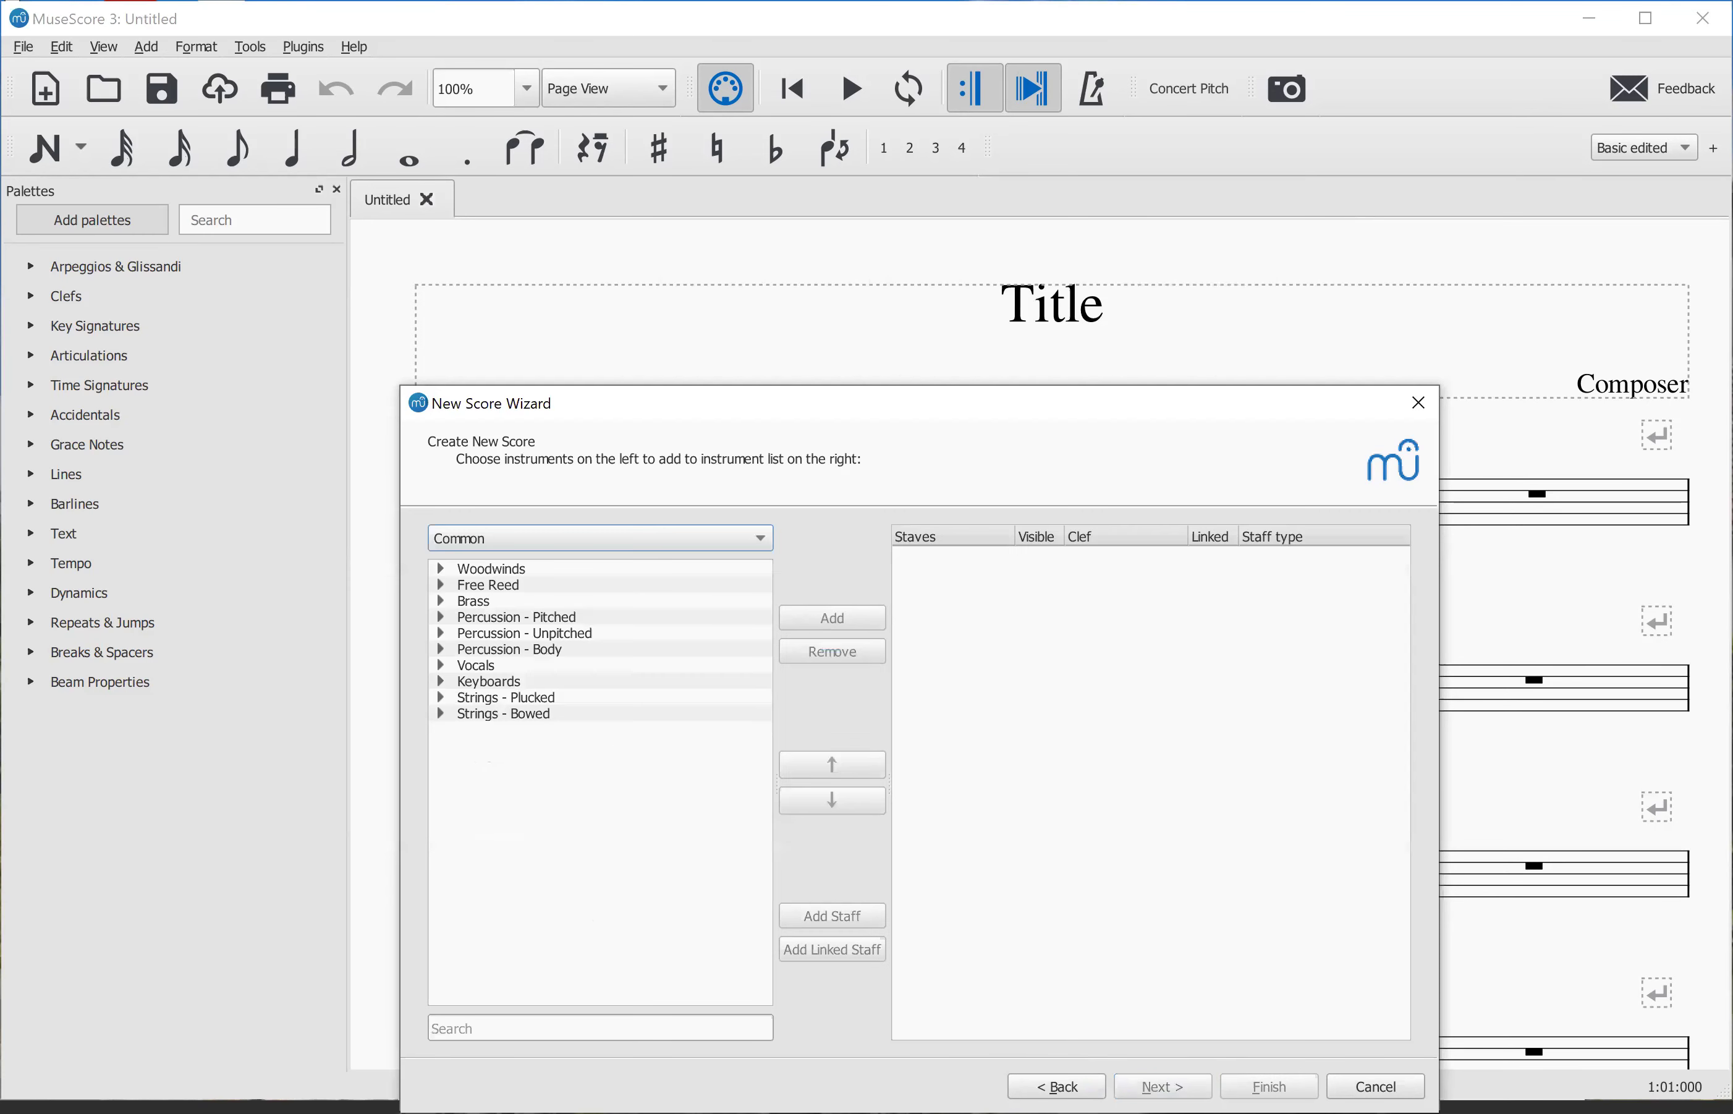
click(442, 683)
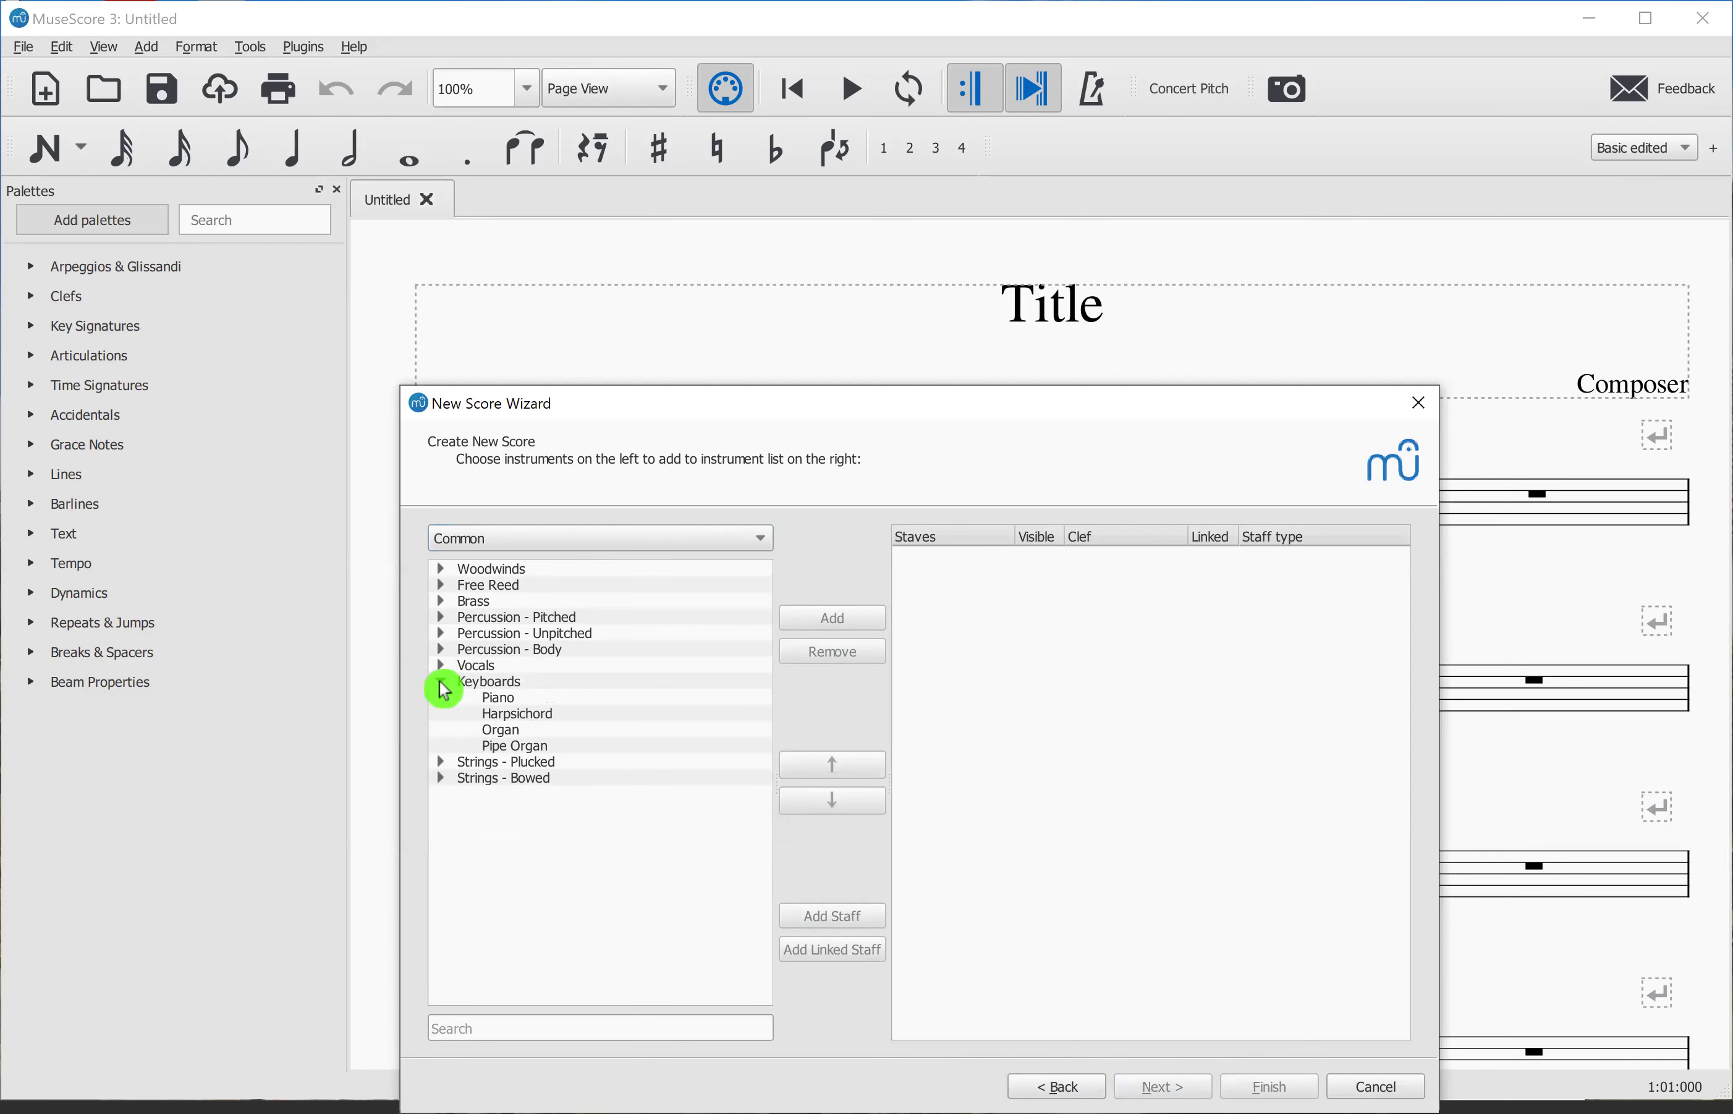
click(502, 700)
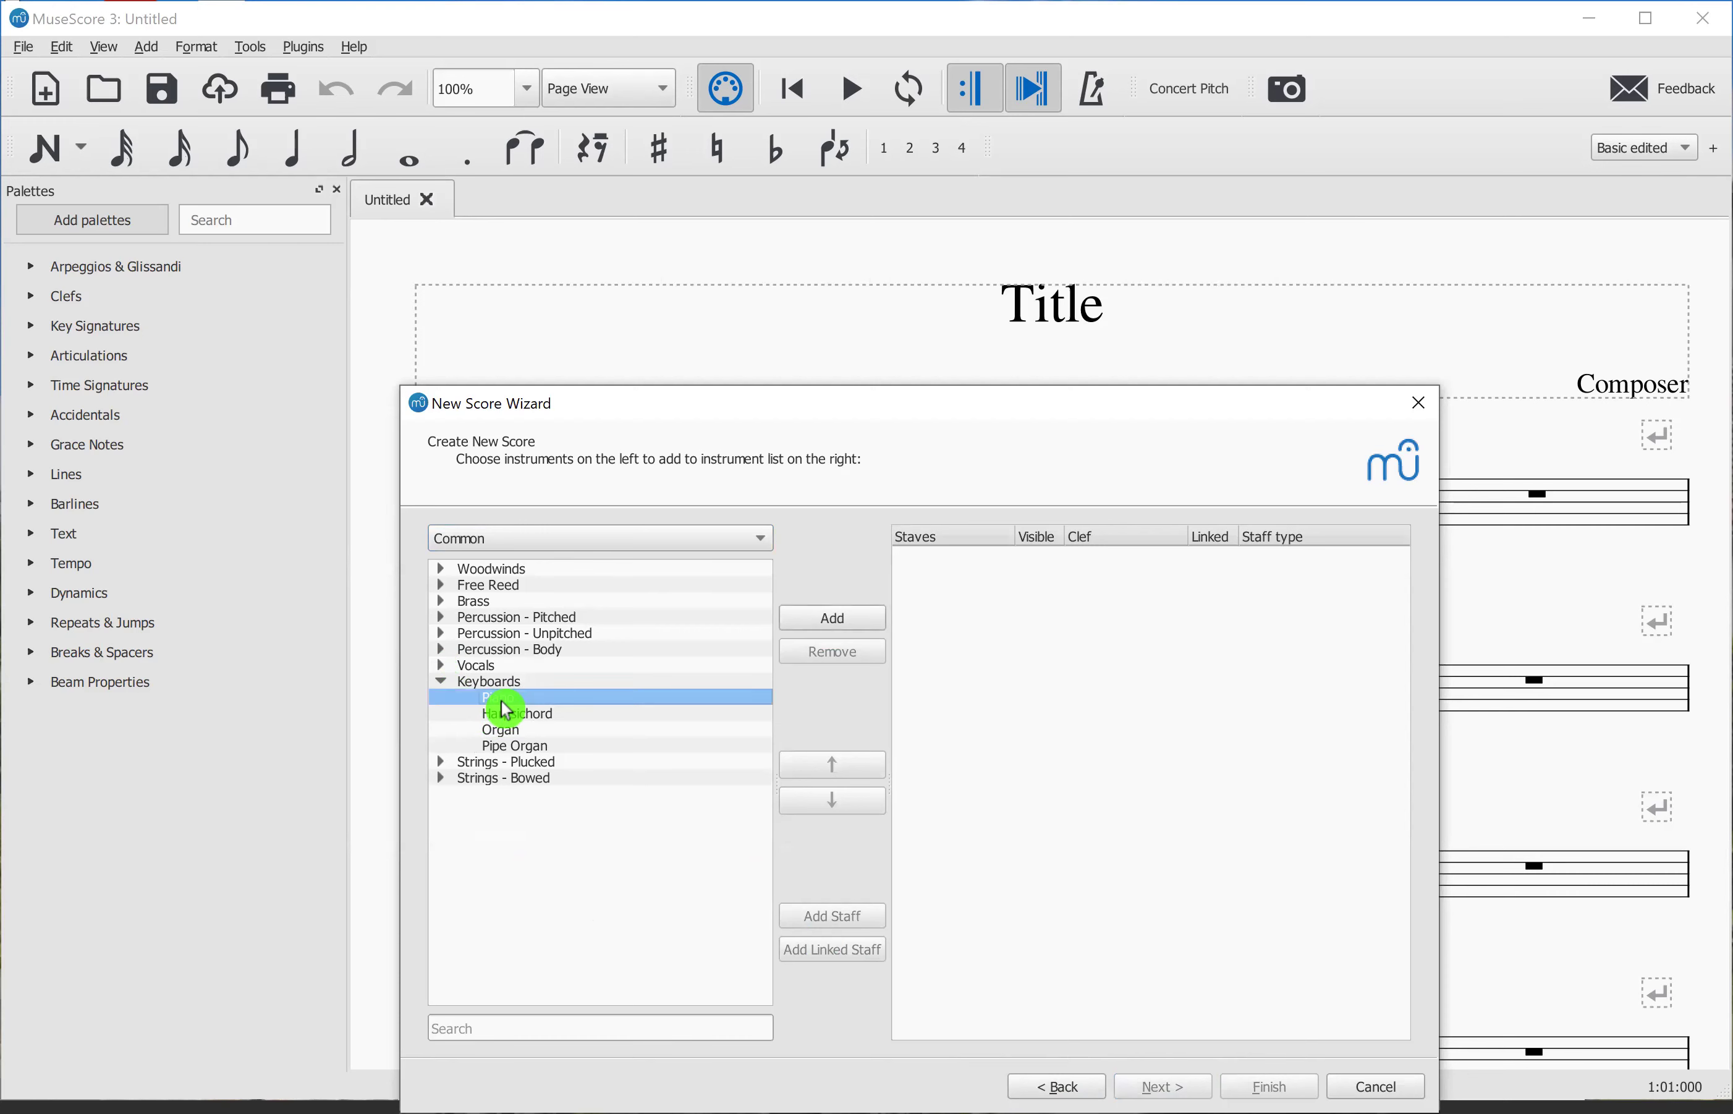
click(833, 620)
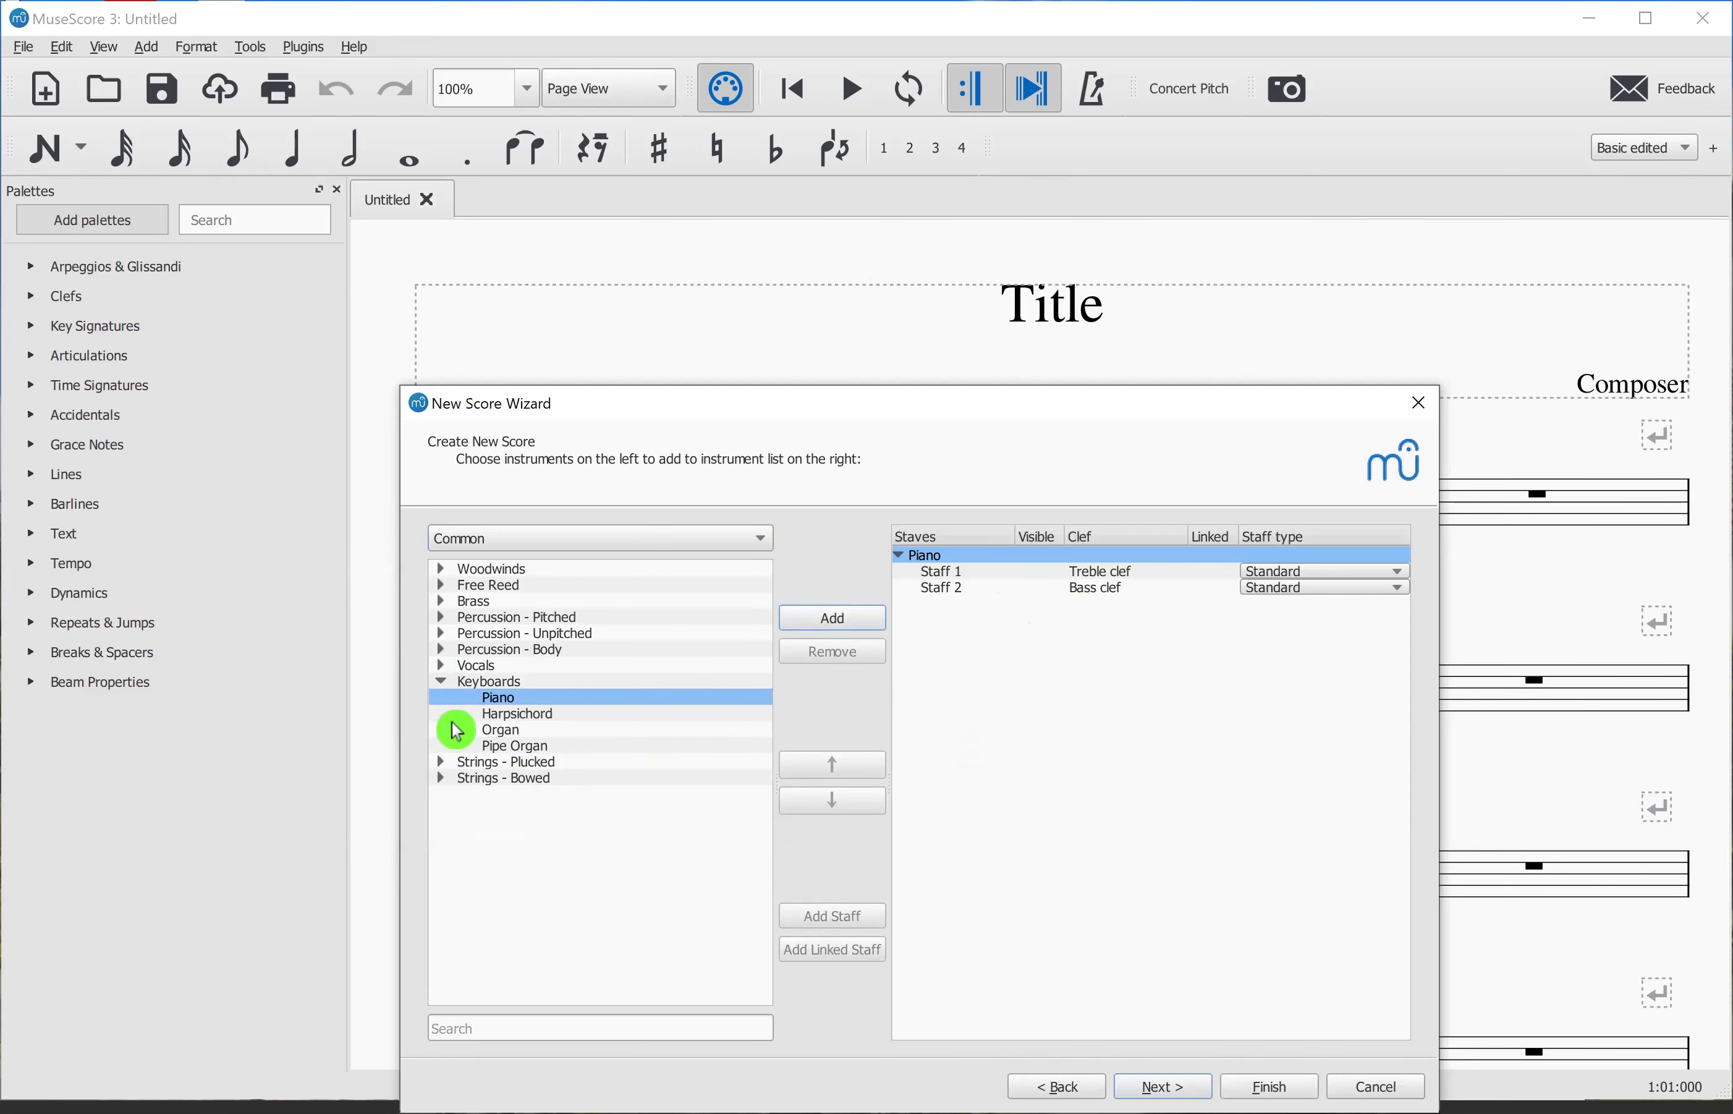
Step: Add a second Piano to the instrument list and remove its bass clef staff
click(492, 706)
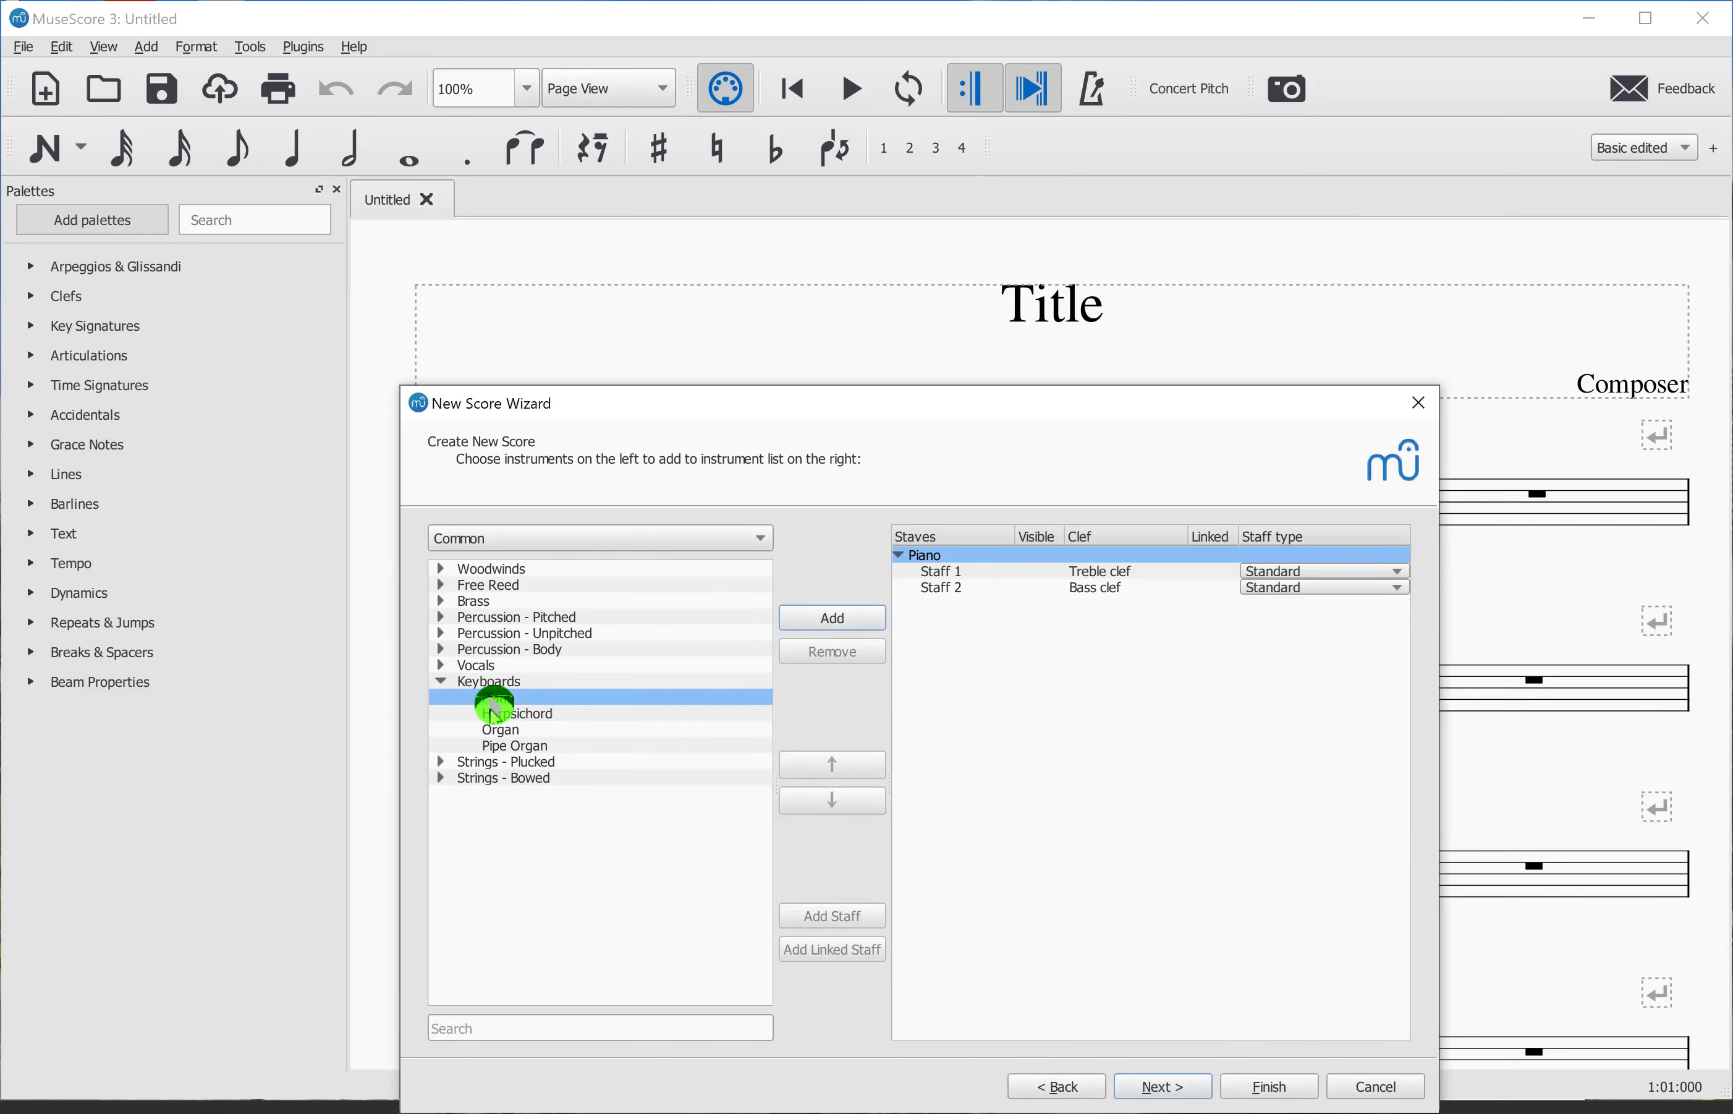
click(807, 625)
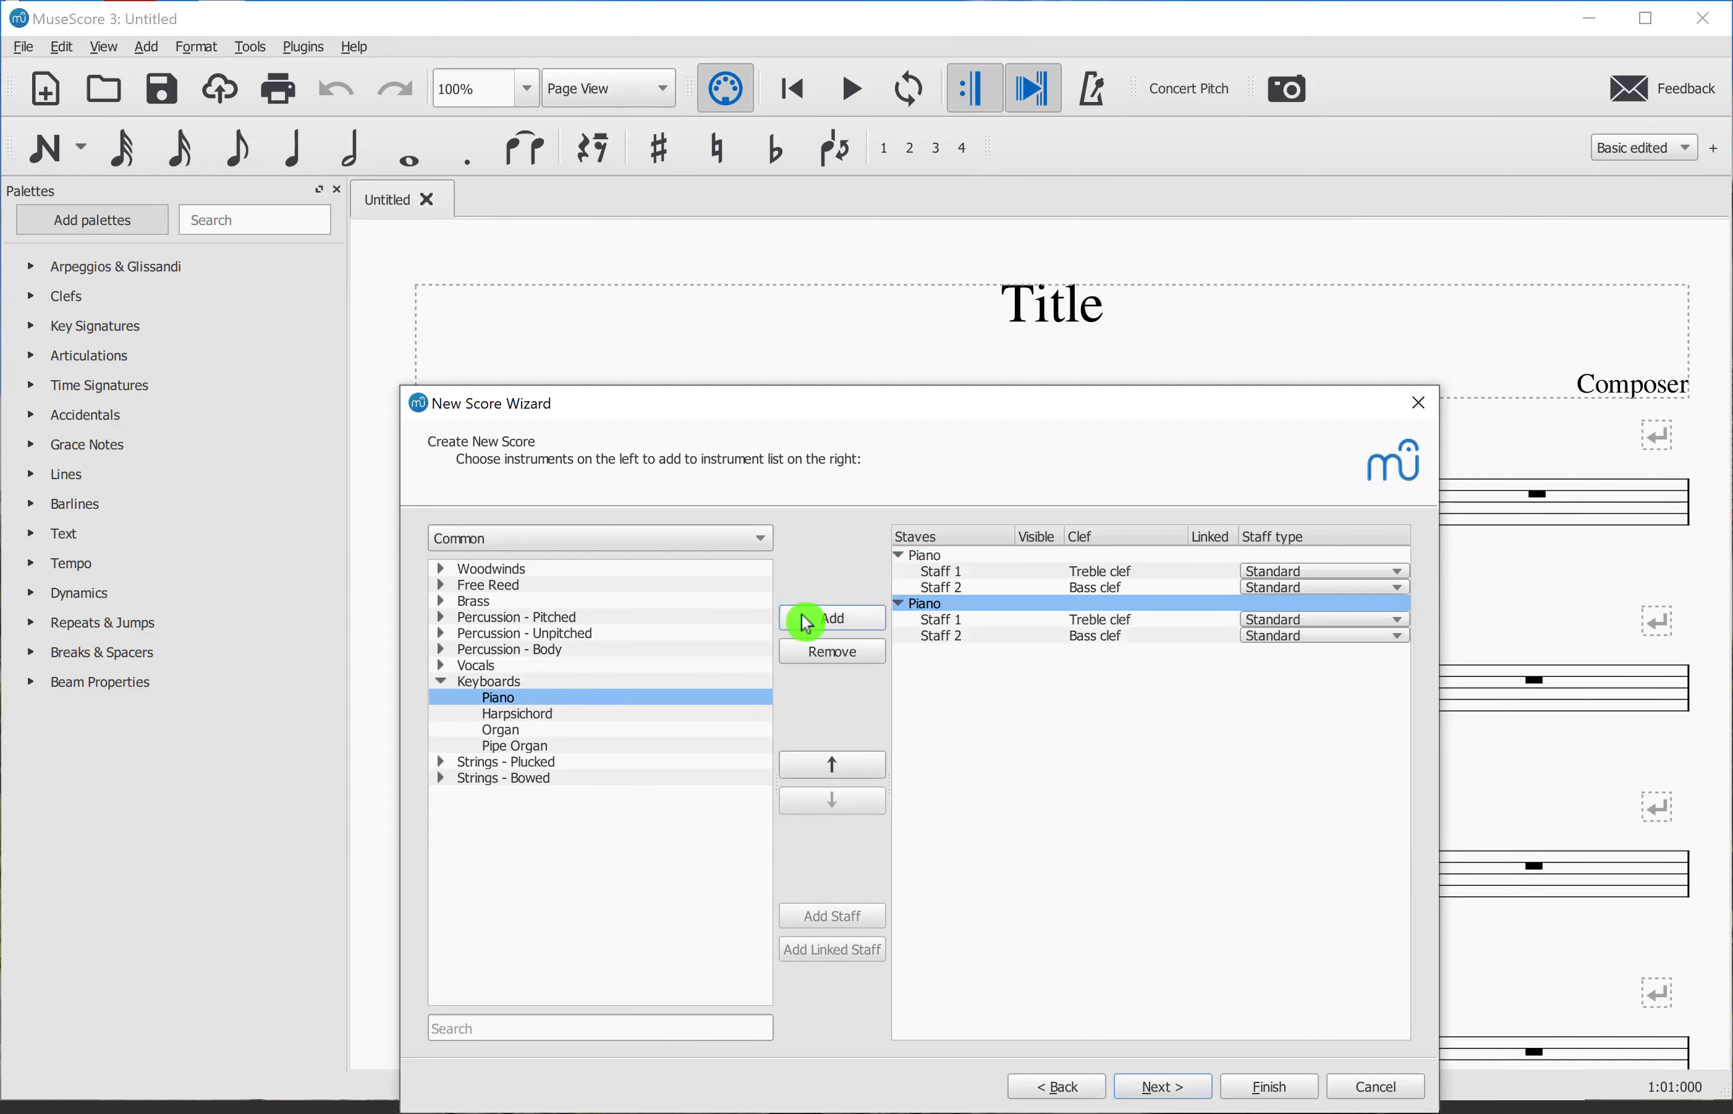
click(924, 638)
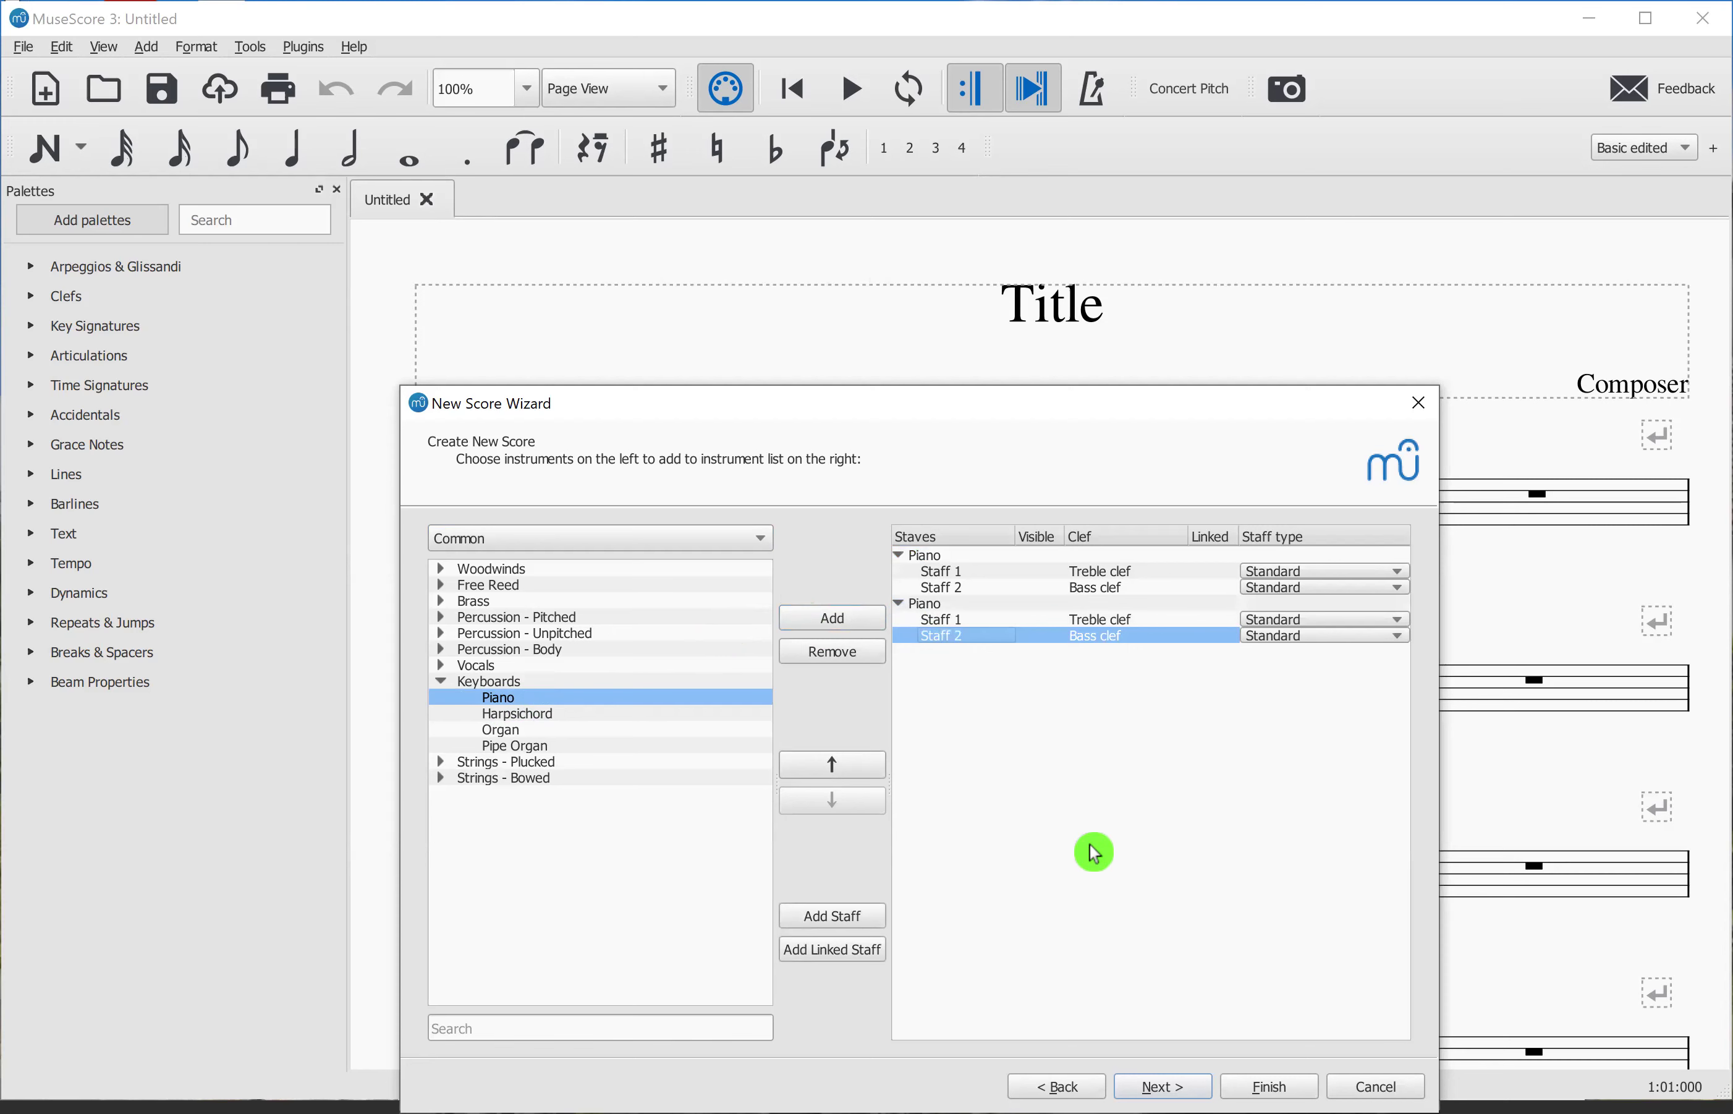
click(859, 665)
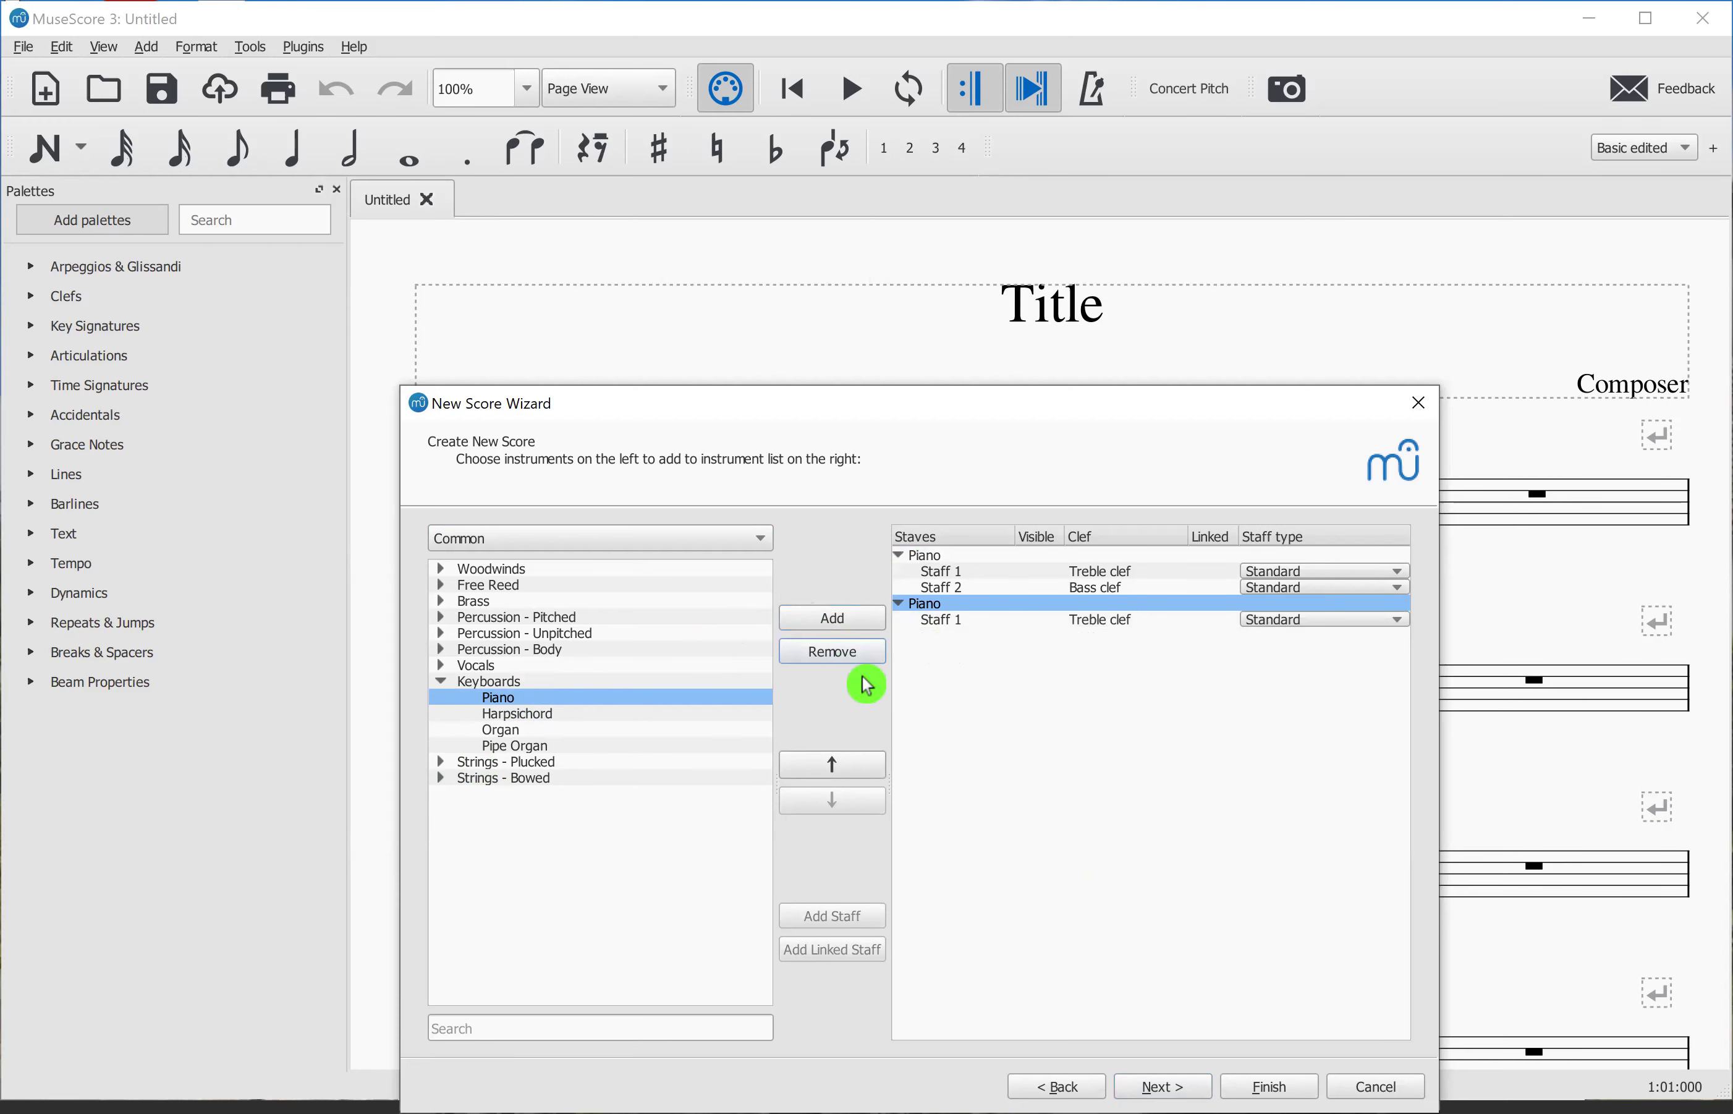
Step: Add a third Piano without its bass clef staff and accept the instrument list
click(837, 624)
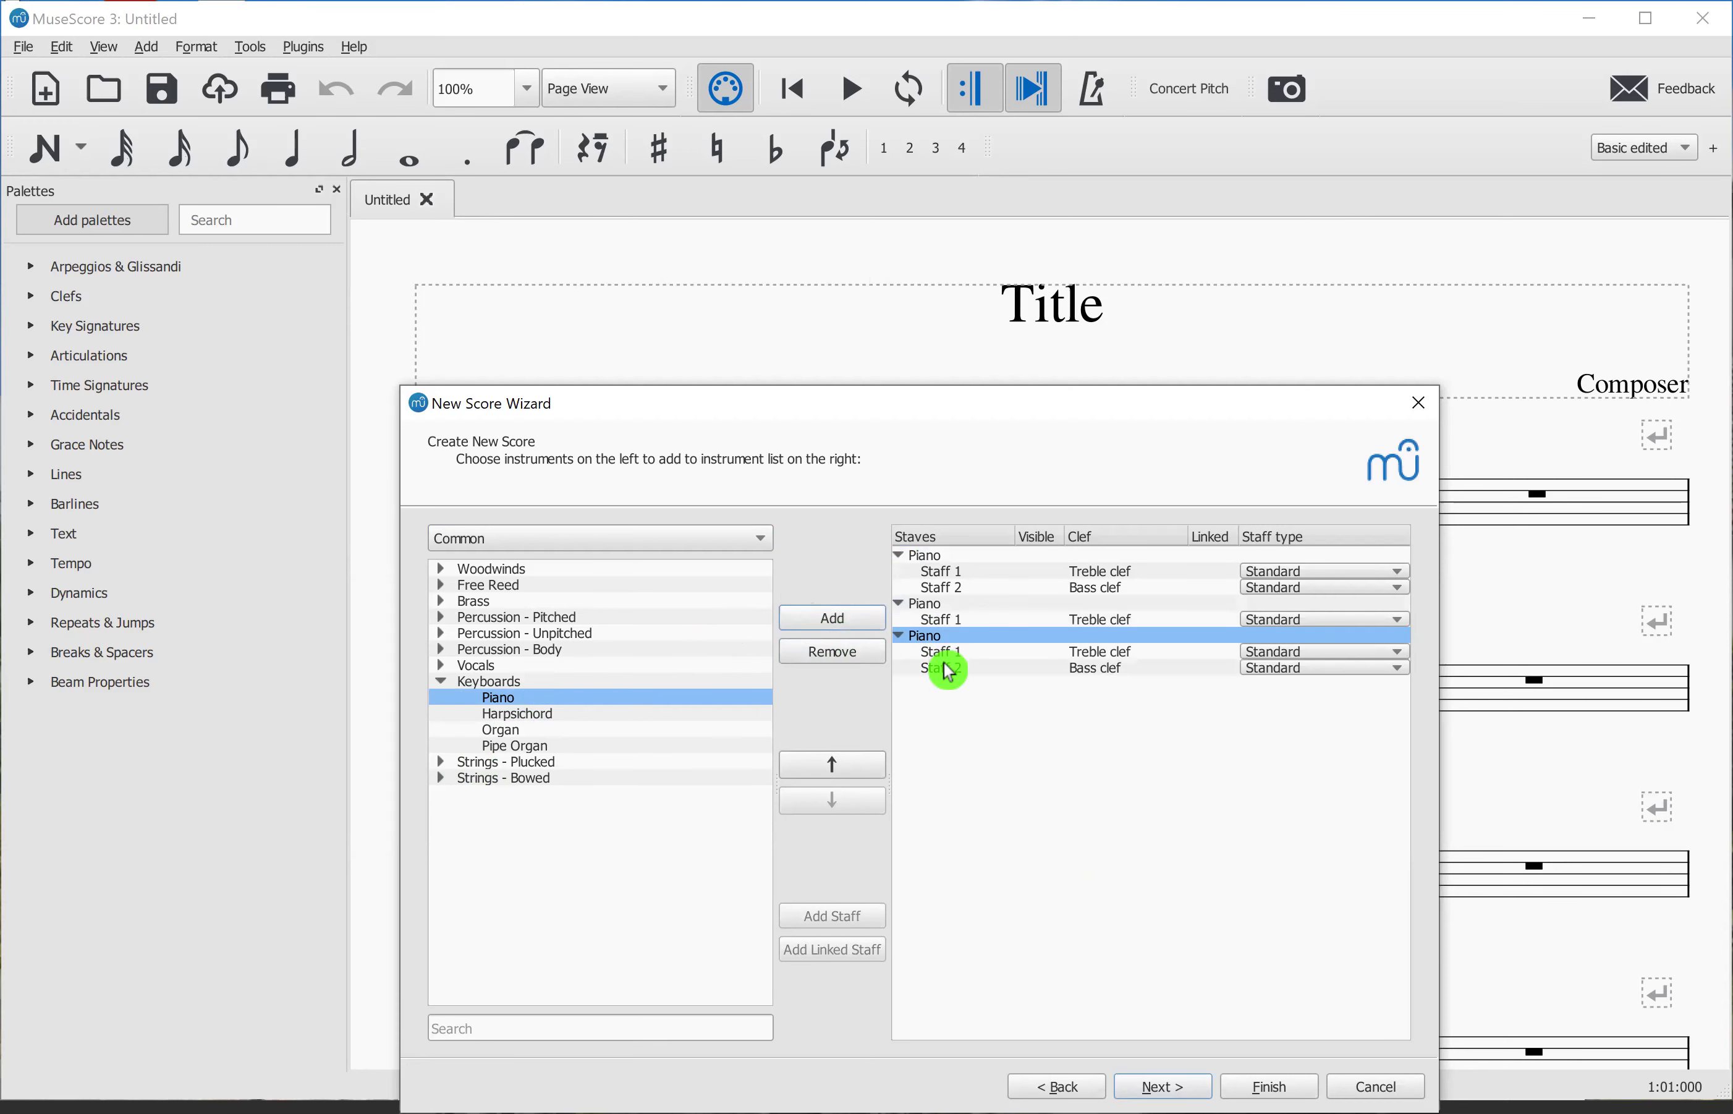
click(946, 674)
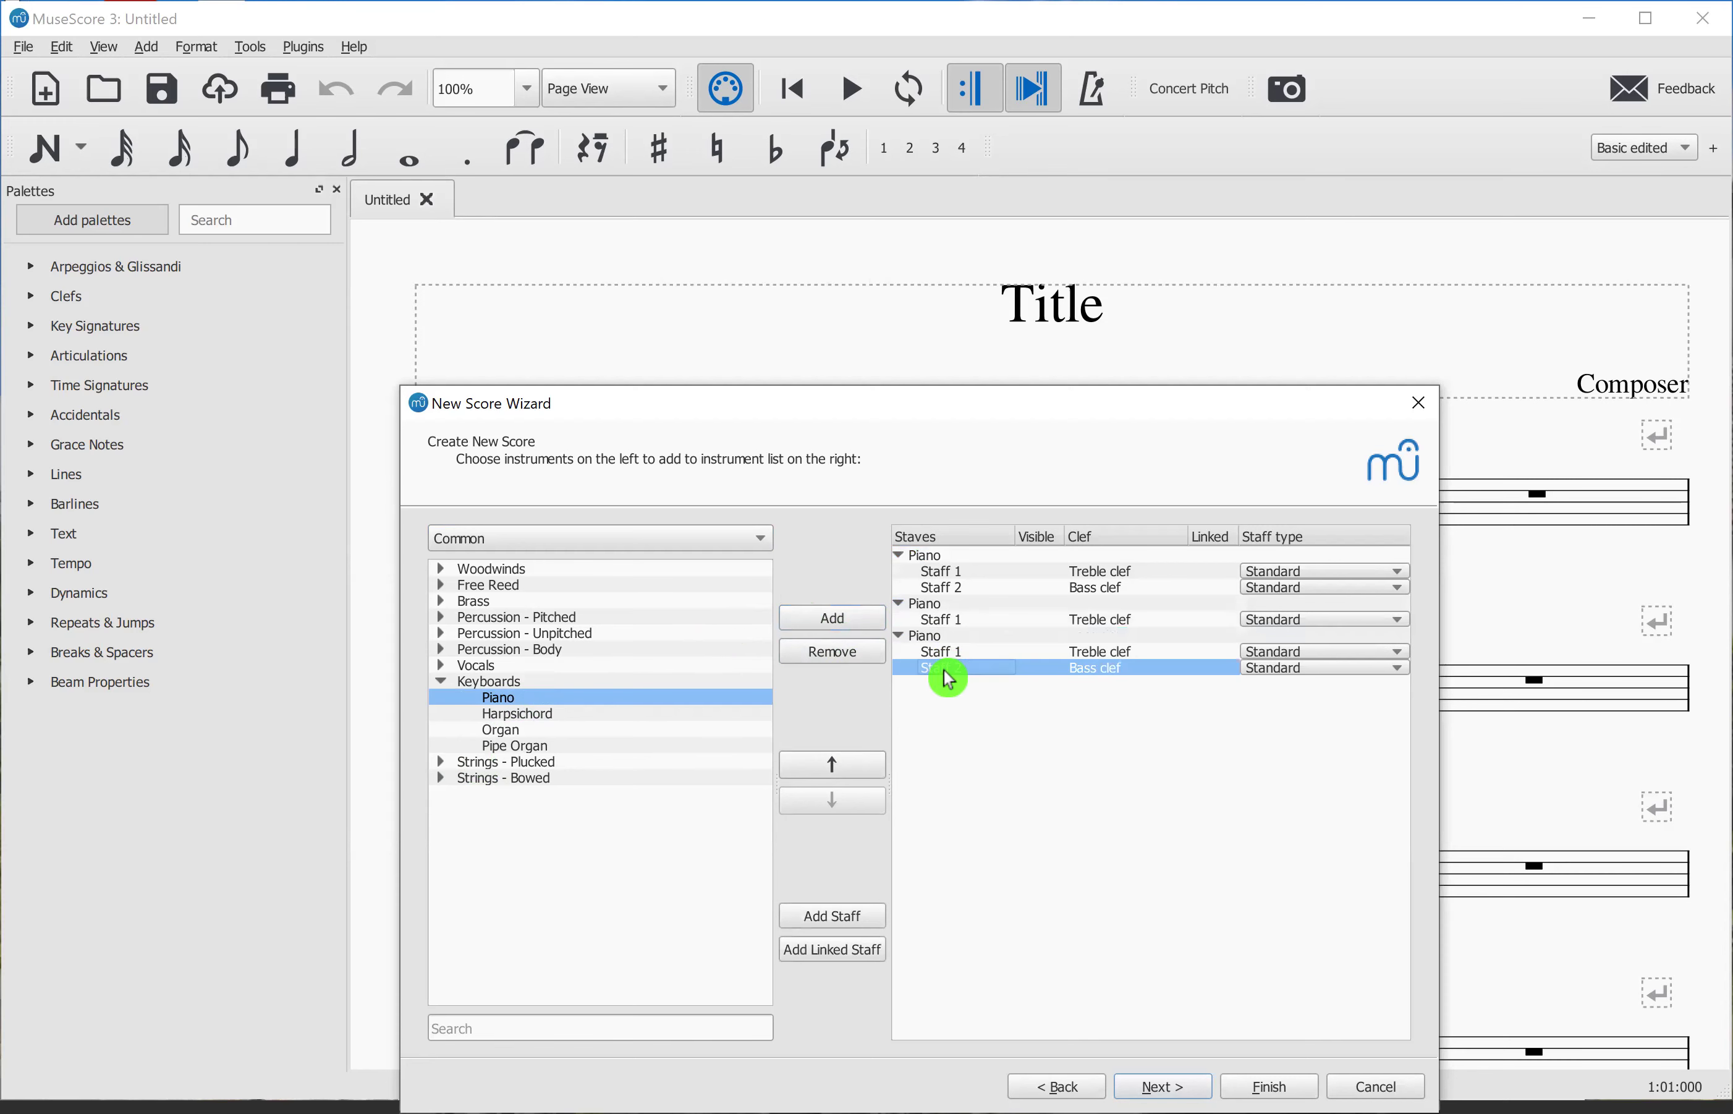
click(843, 660)
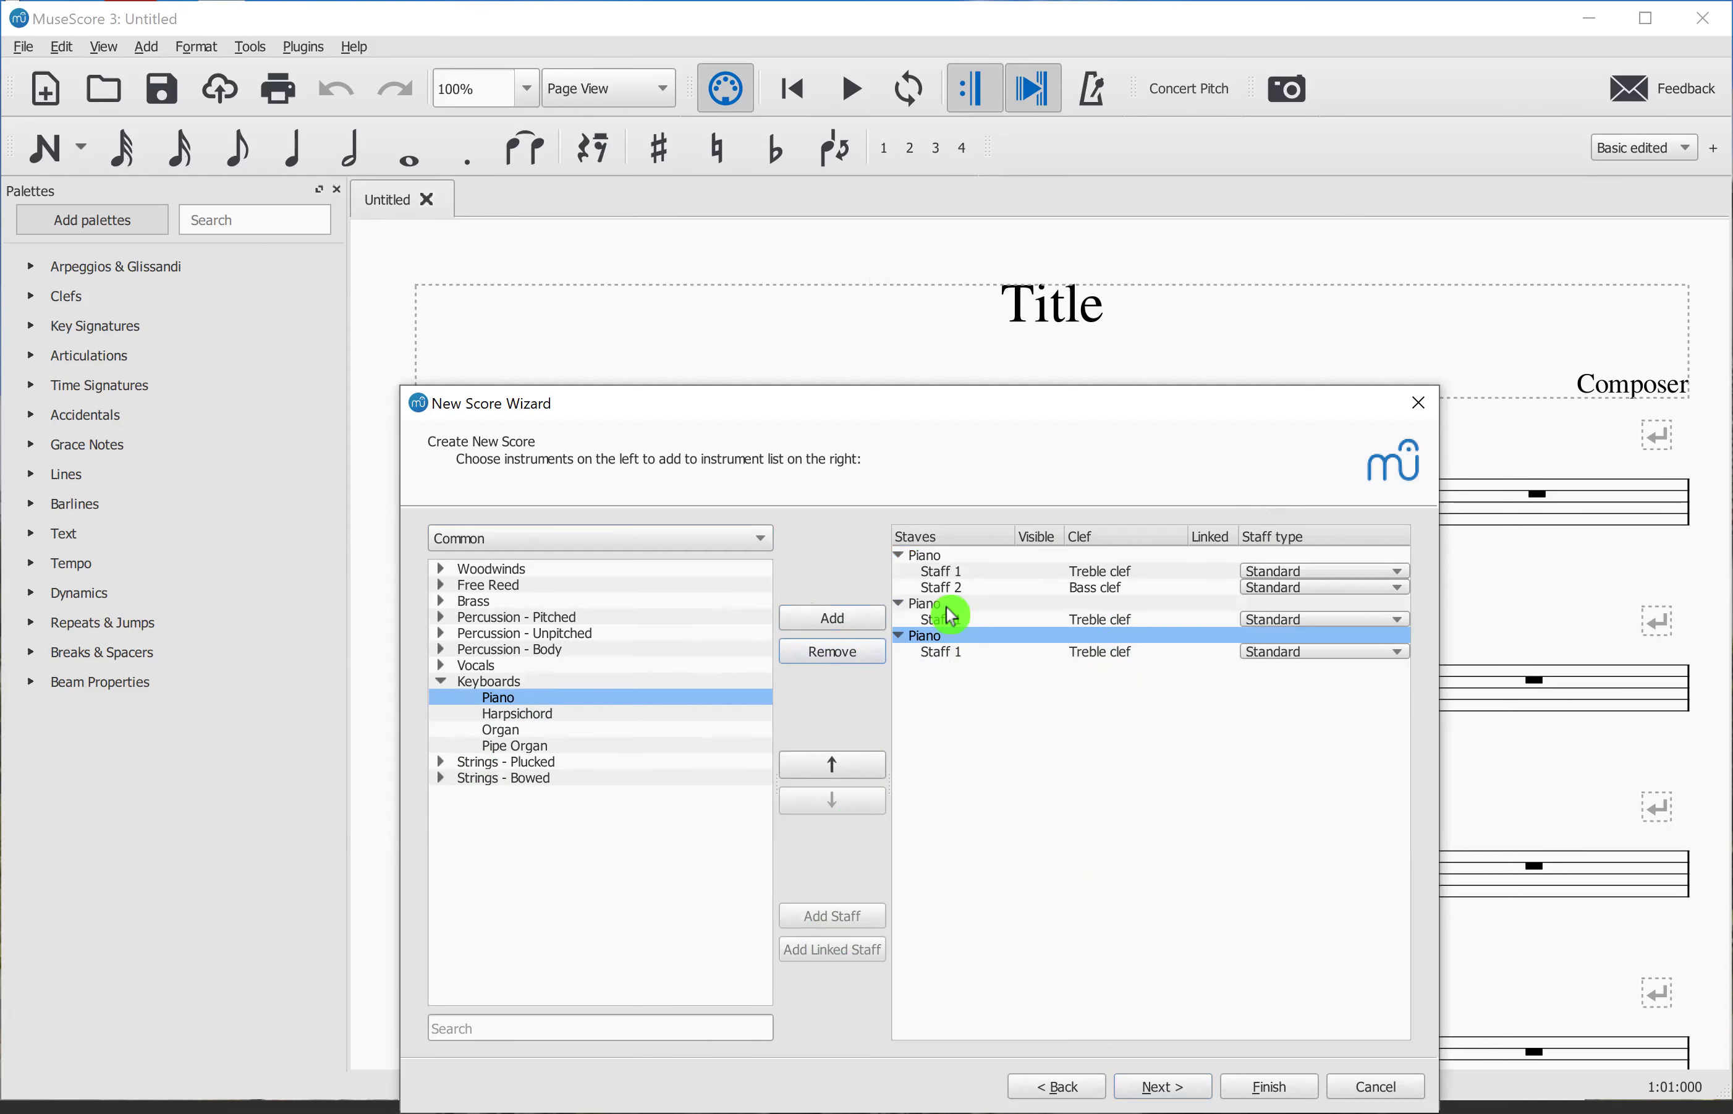
click(1182, 1082)
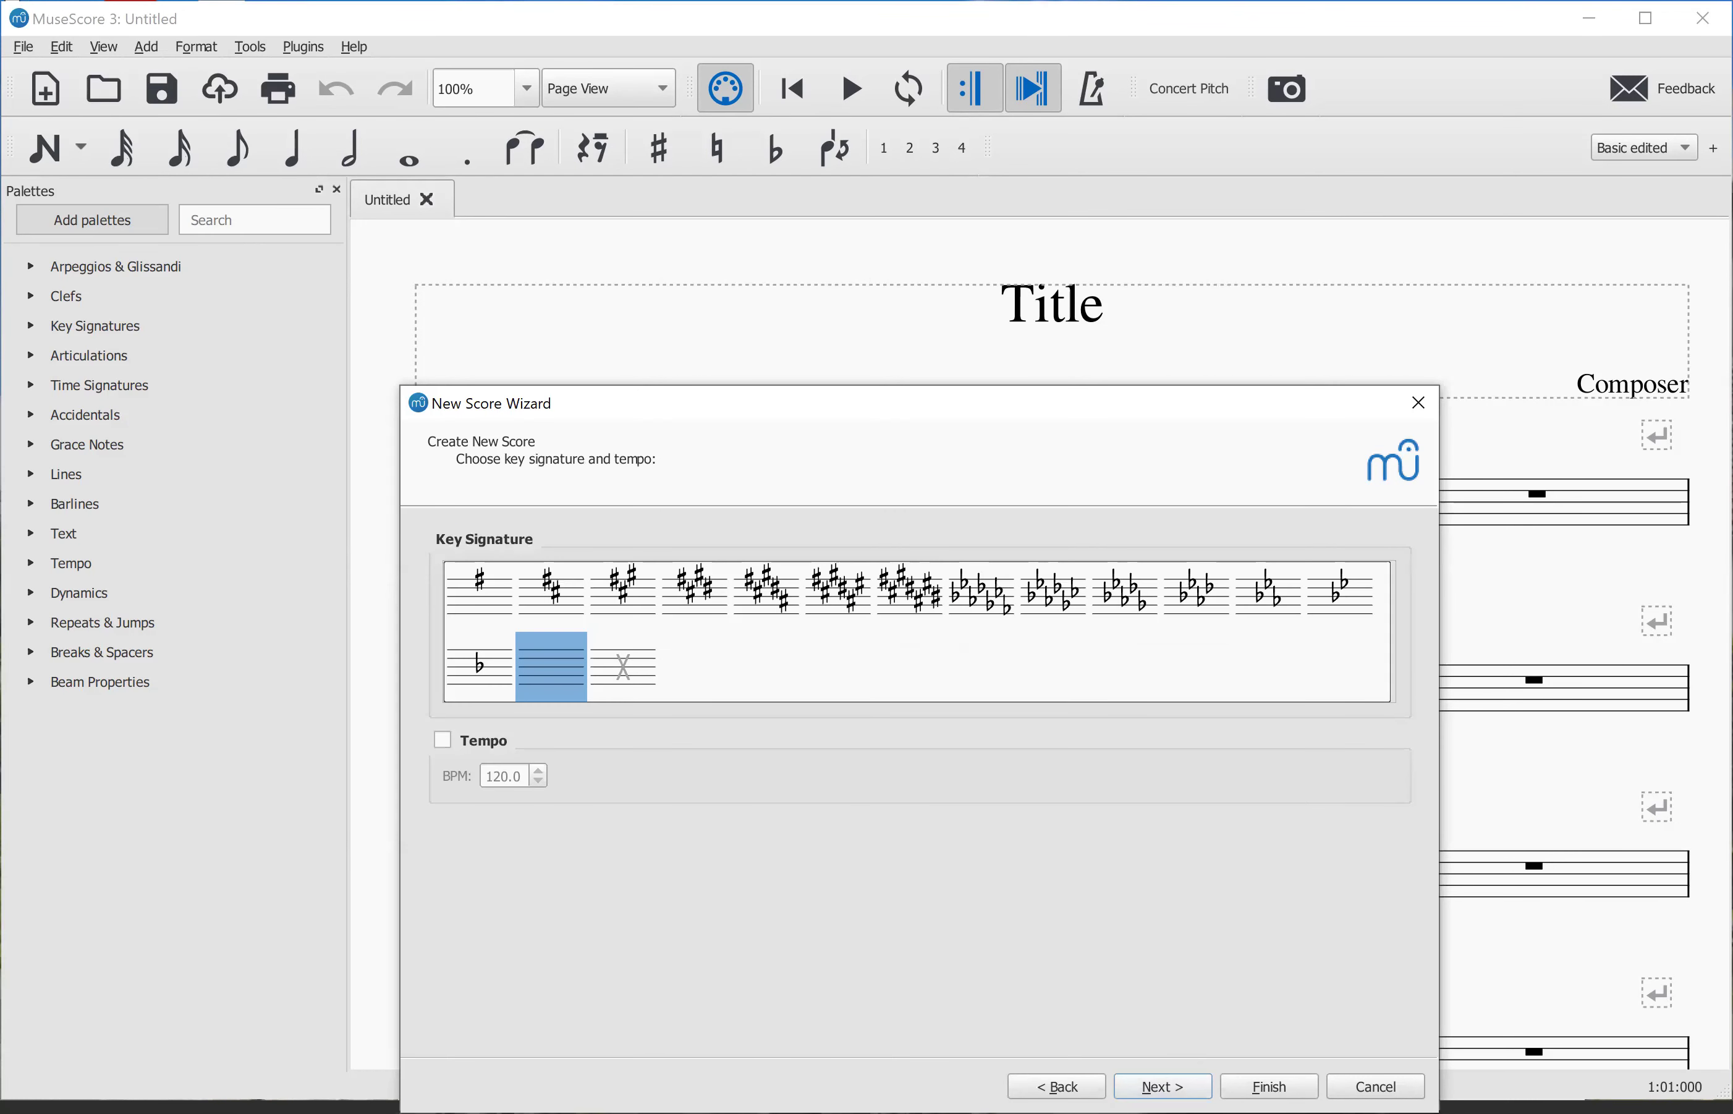
Step: Choose the D major key signature and set the tempo to 84 BPM
click(565, 618)
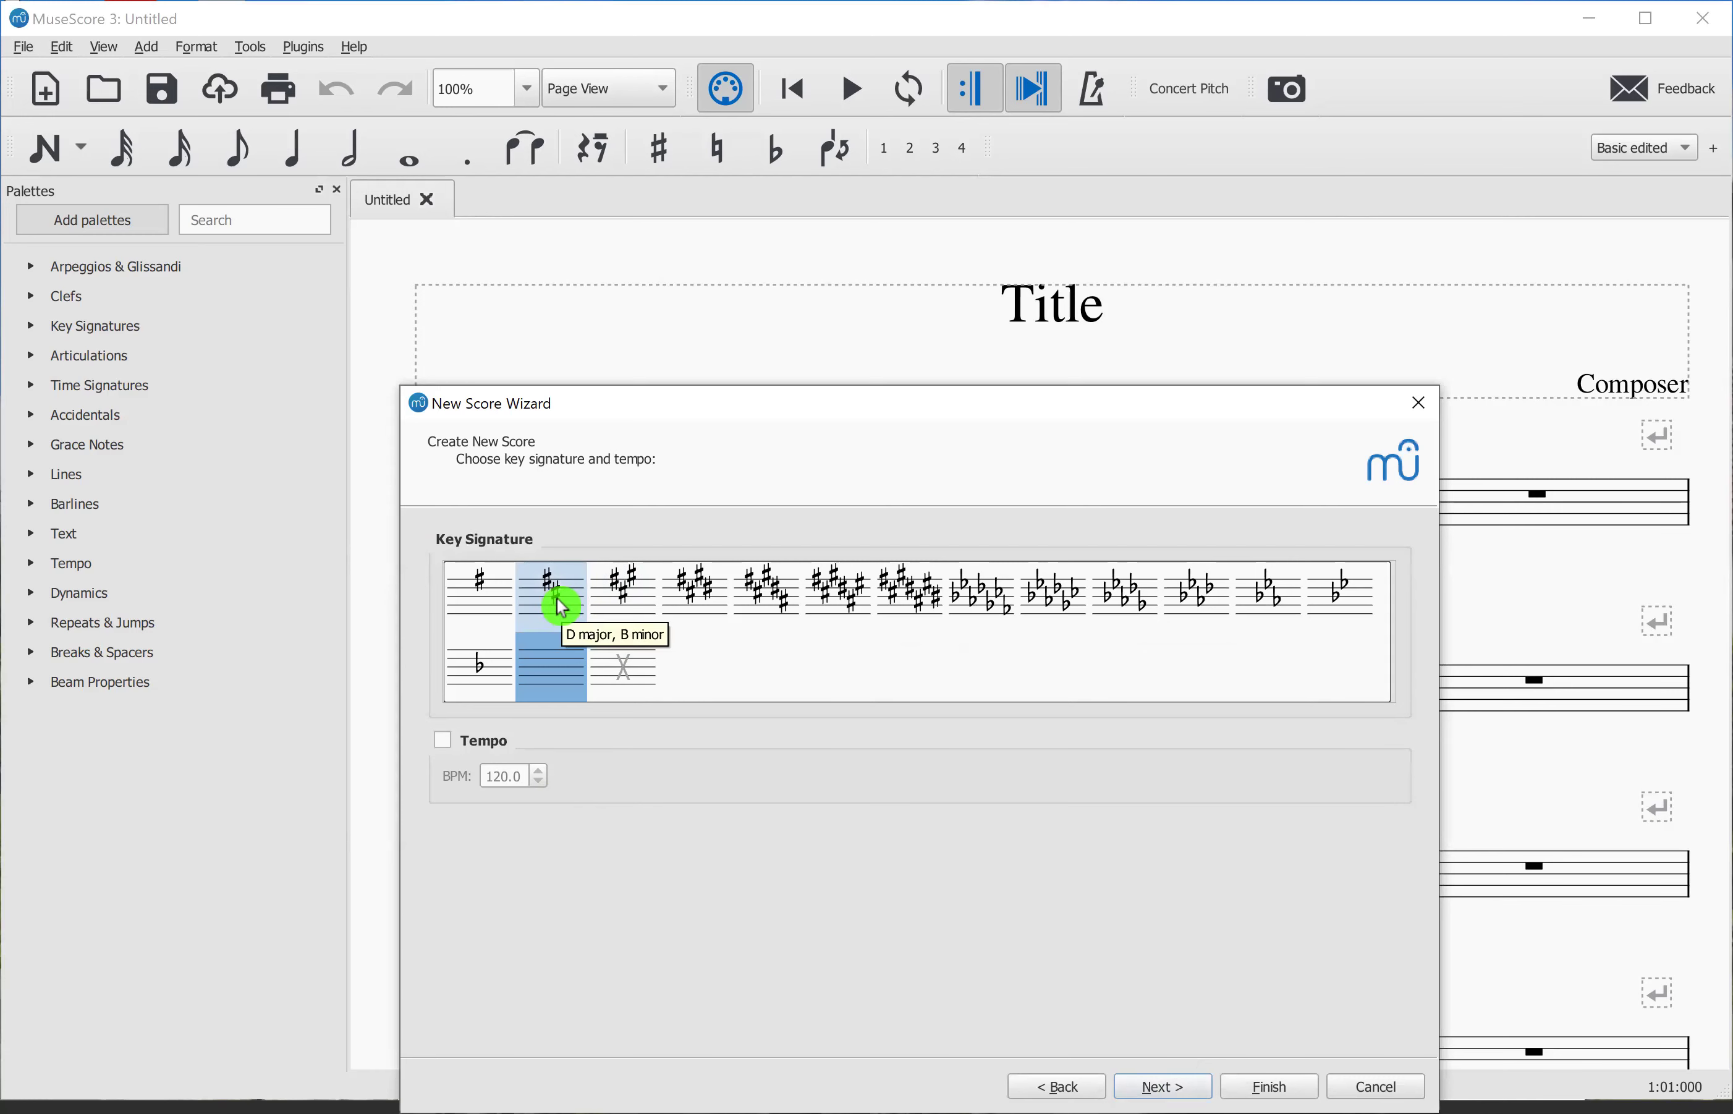
click(561, 611)
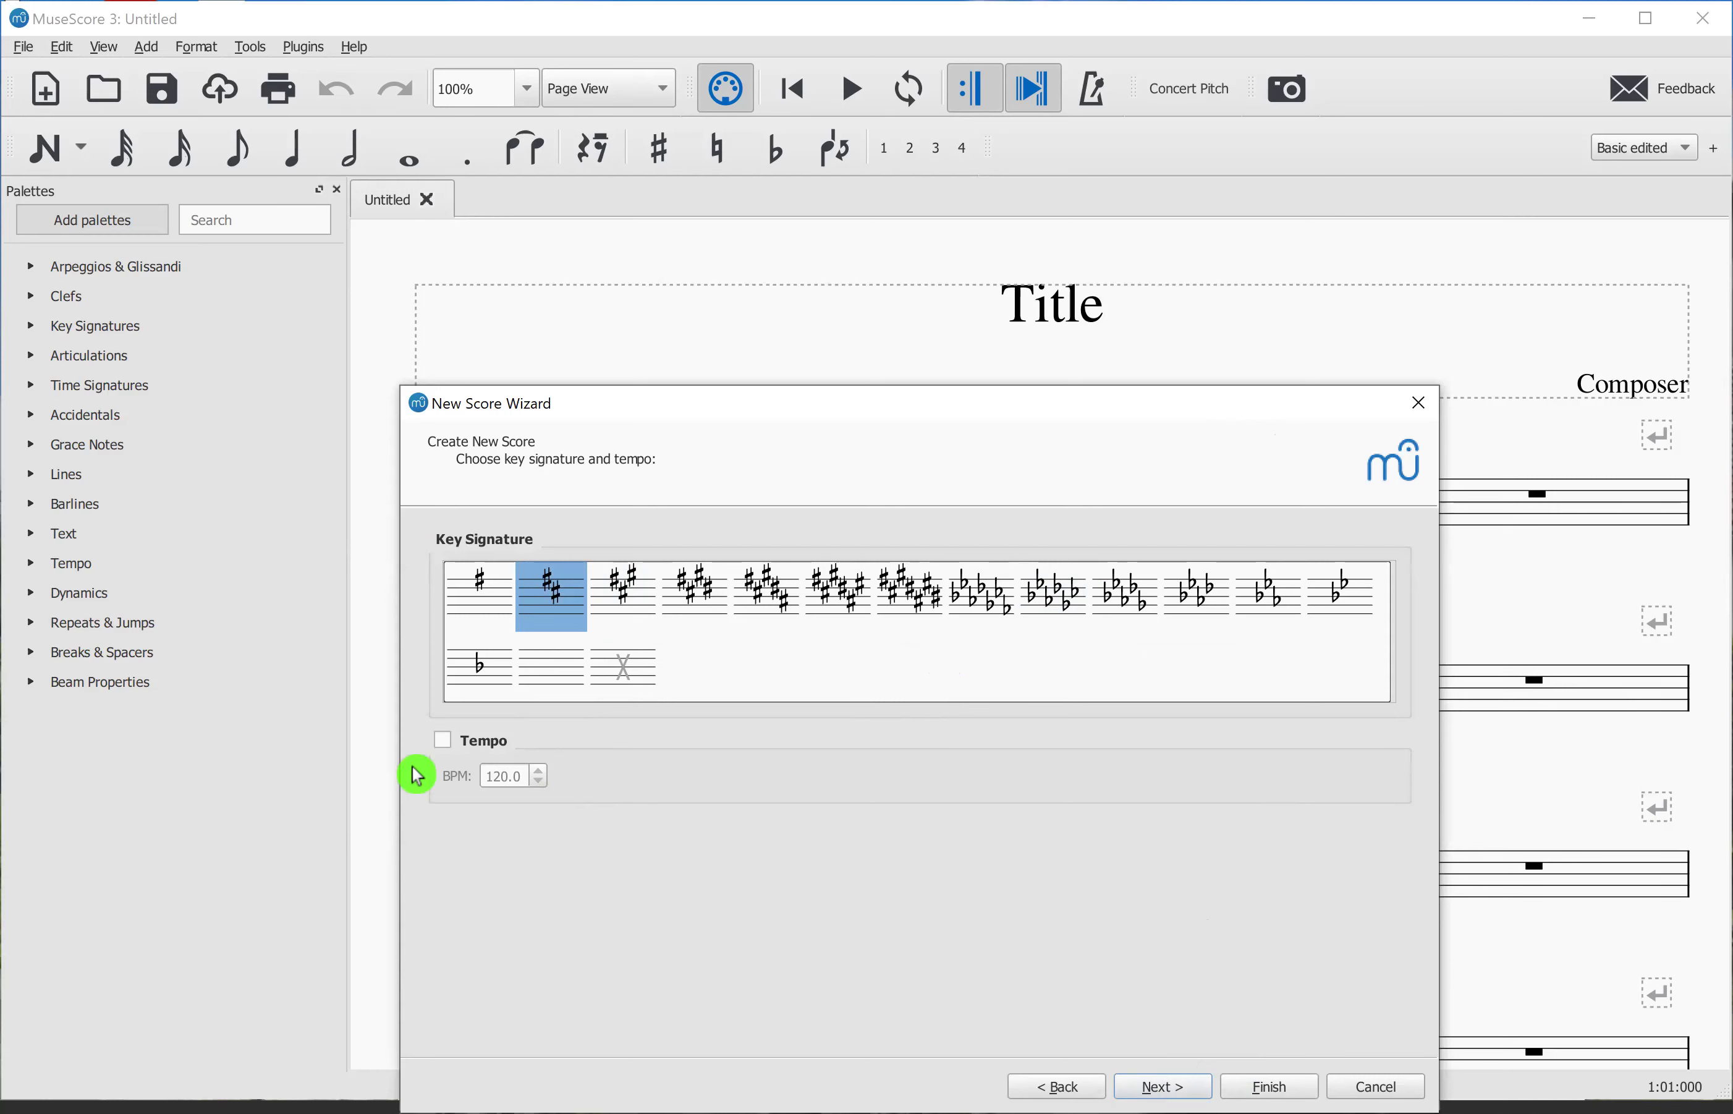
click(453, 742)
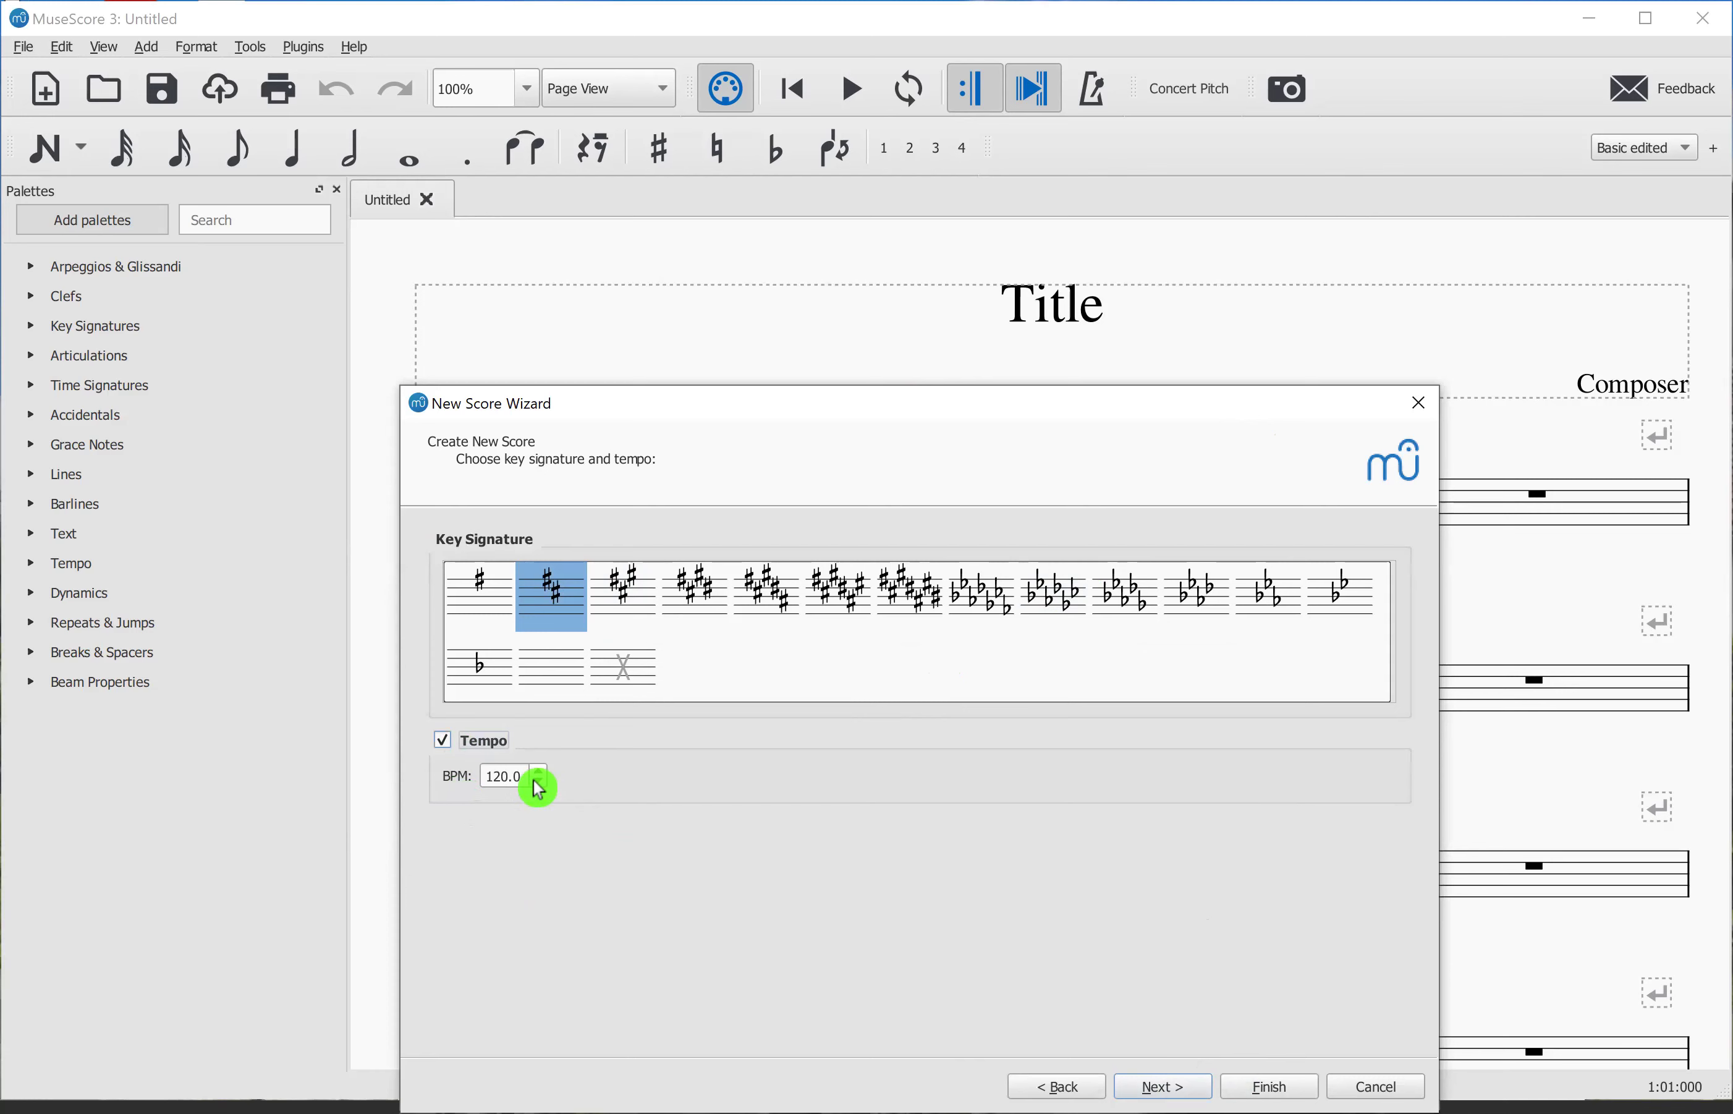
drag(526, 773, 434, 794)
text(84)
click(1163, 1086)
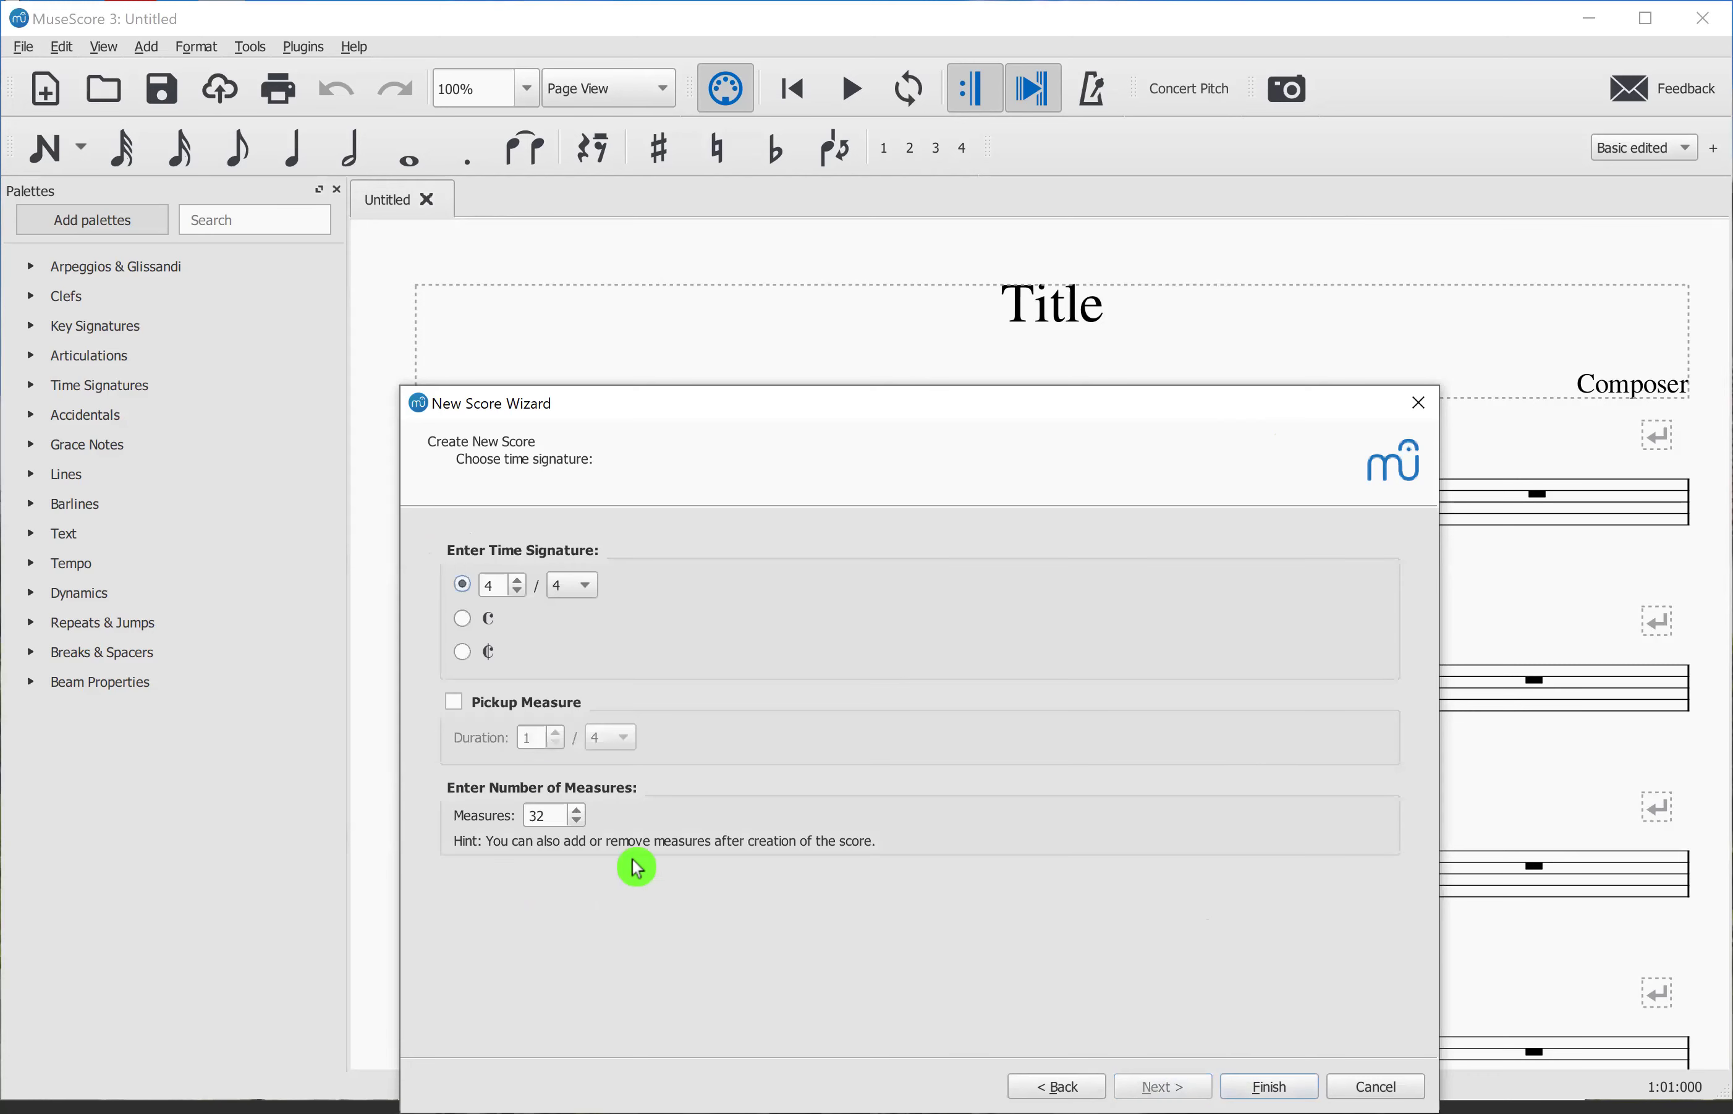
Step: Set the time signature to 3/4 with a 2/4 pickup measure and create the score
click(502, 589)
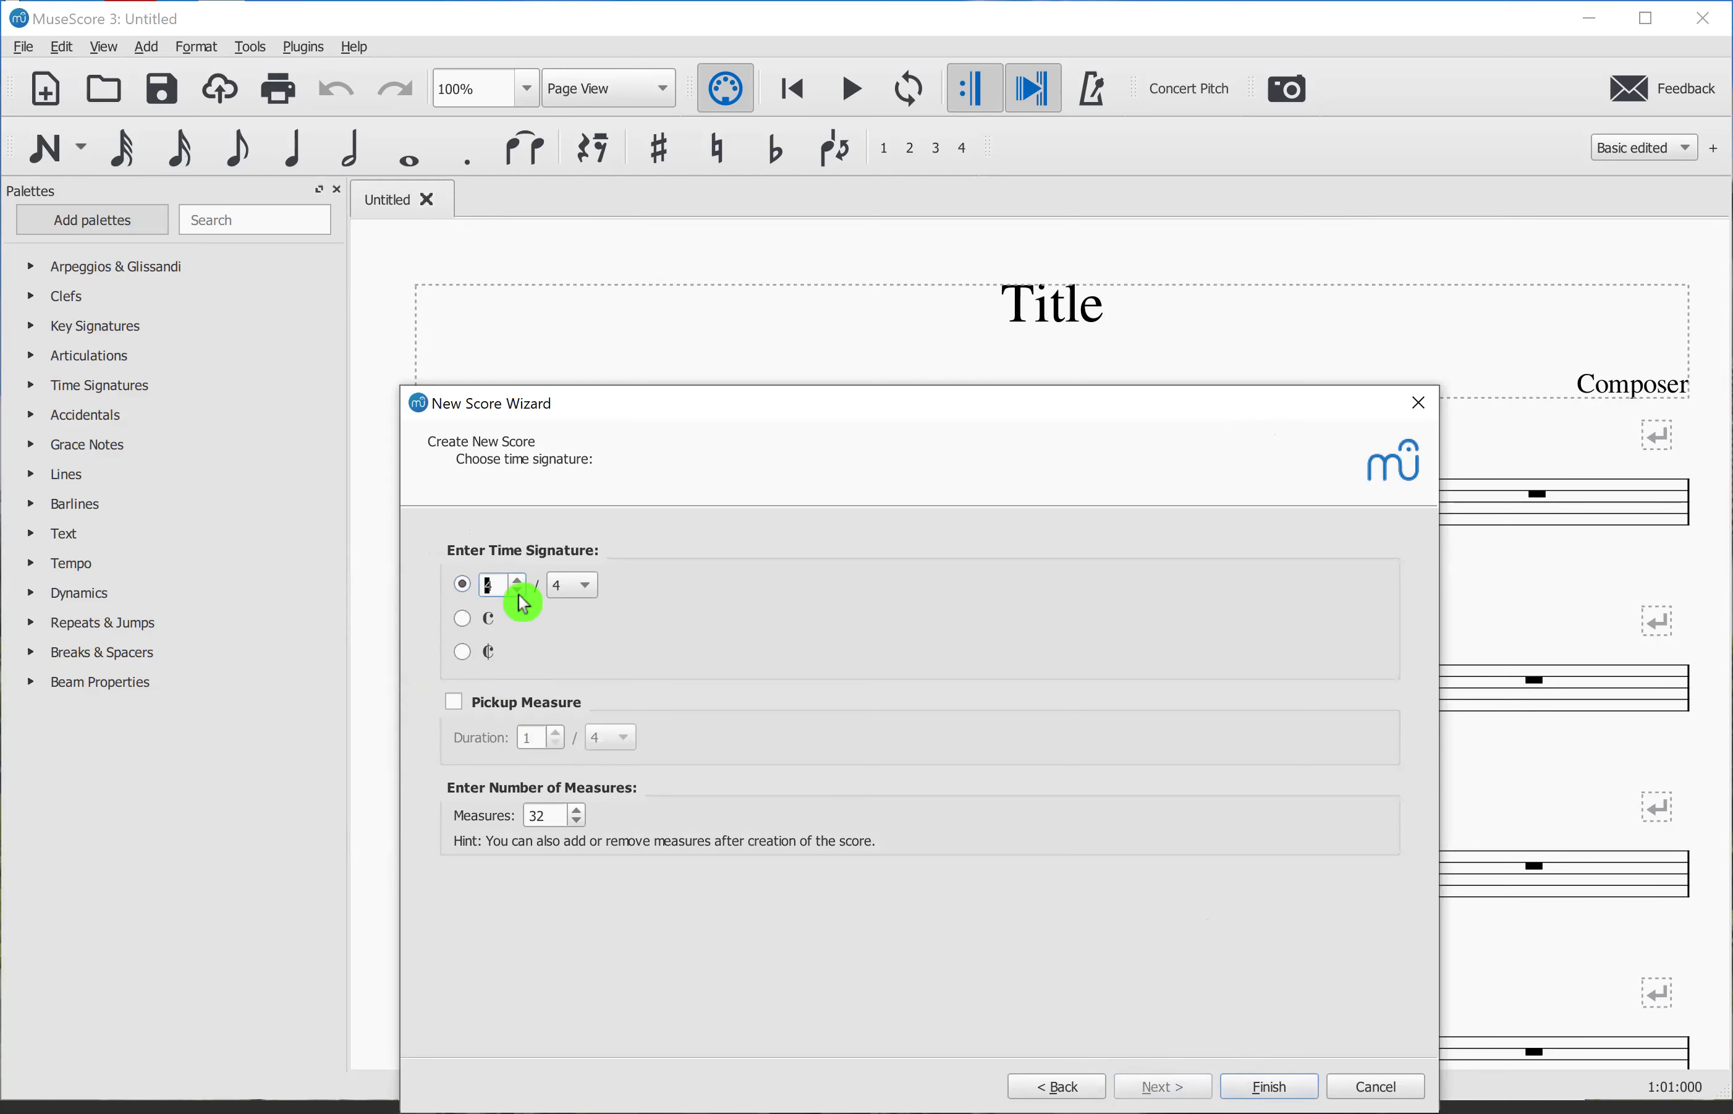
click(516, 593)
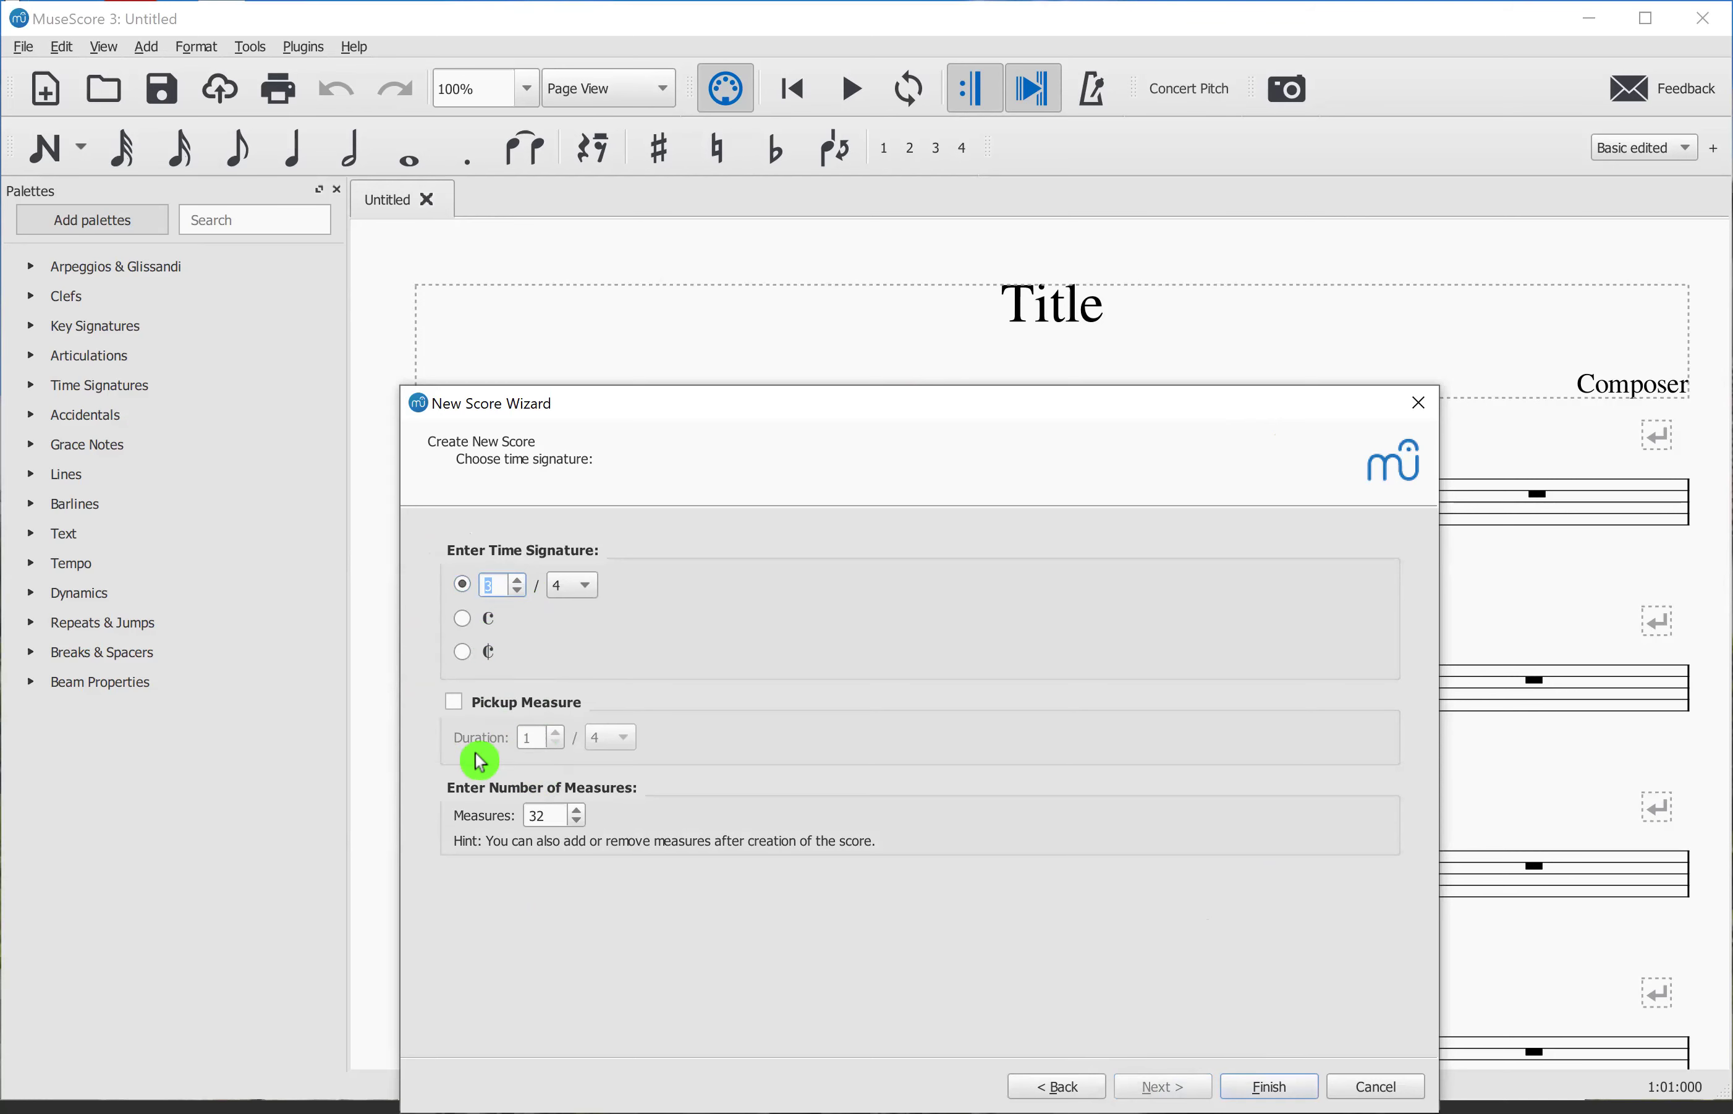
click(453, 702)
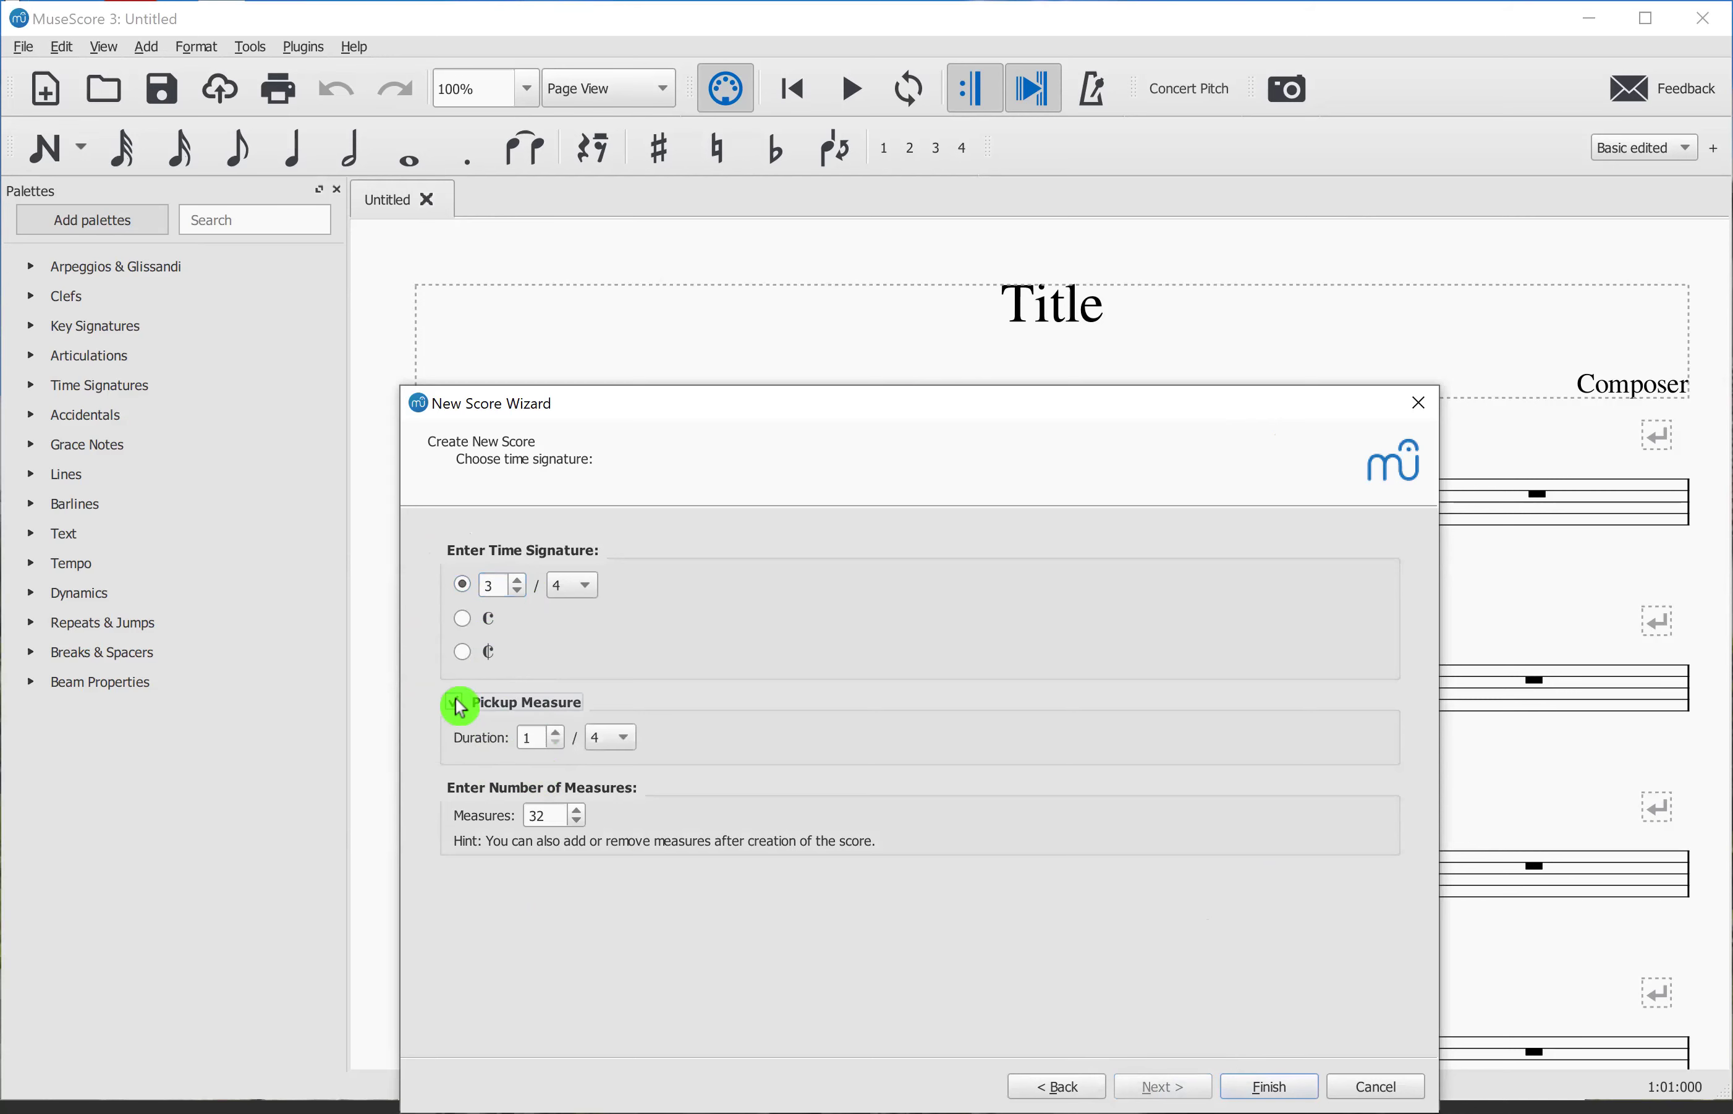
double_click(534, 742)
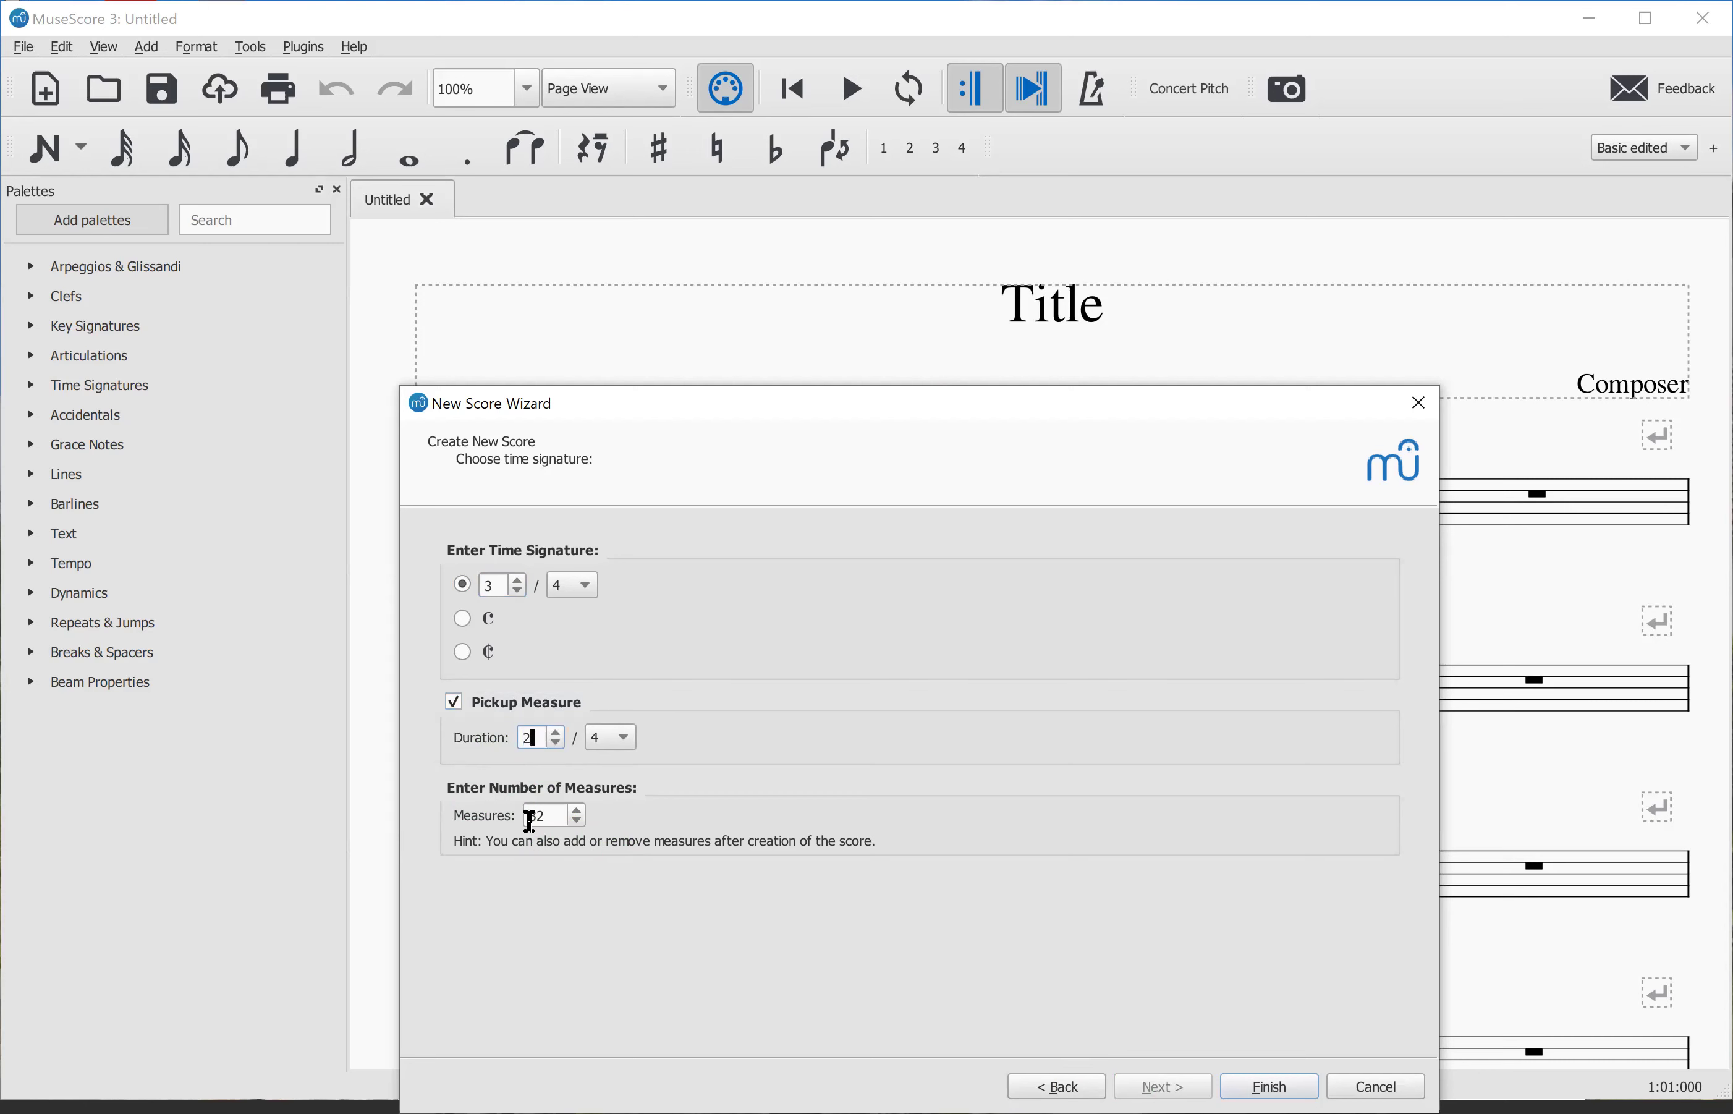
click(551, 807)
click(1268, 1086)
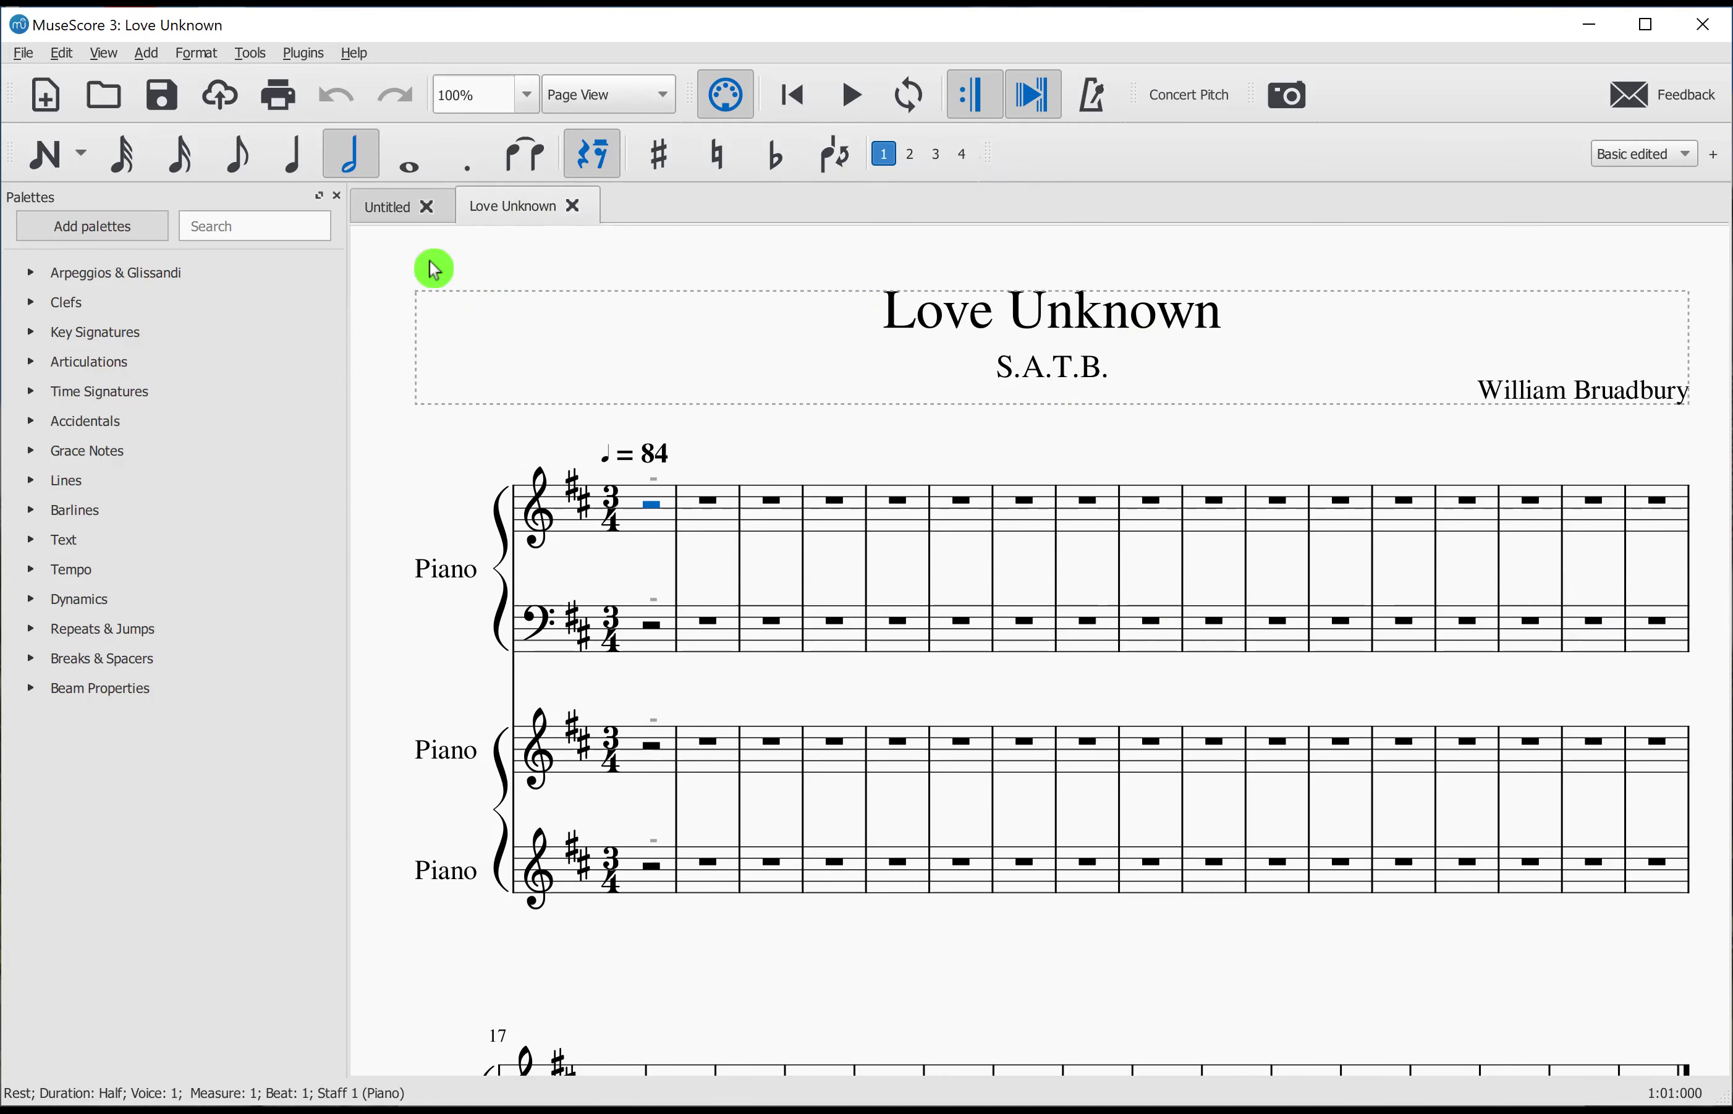
Step: Turn on note input and enter the eighth notes A4, D5, F#5 and F#5 in the top staff's pickup measure
click(49, 156)
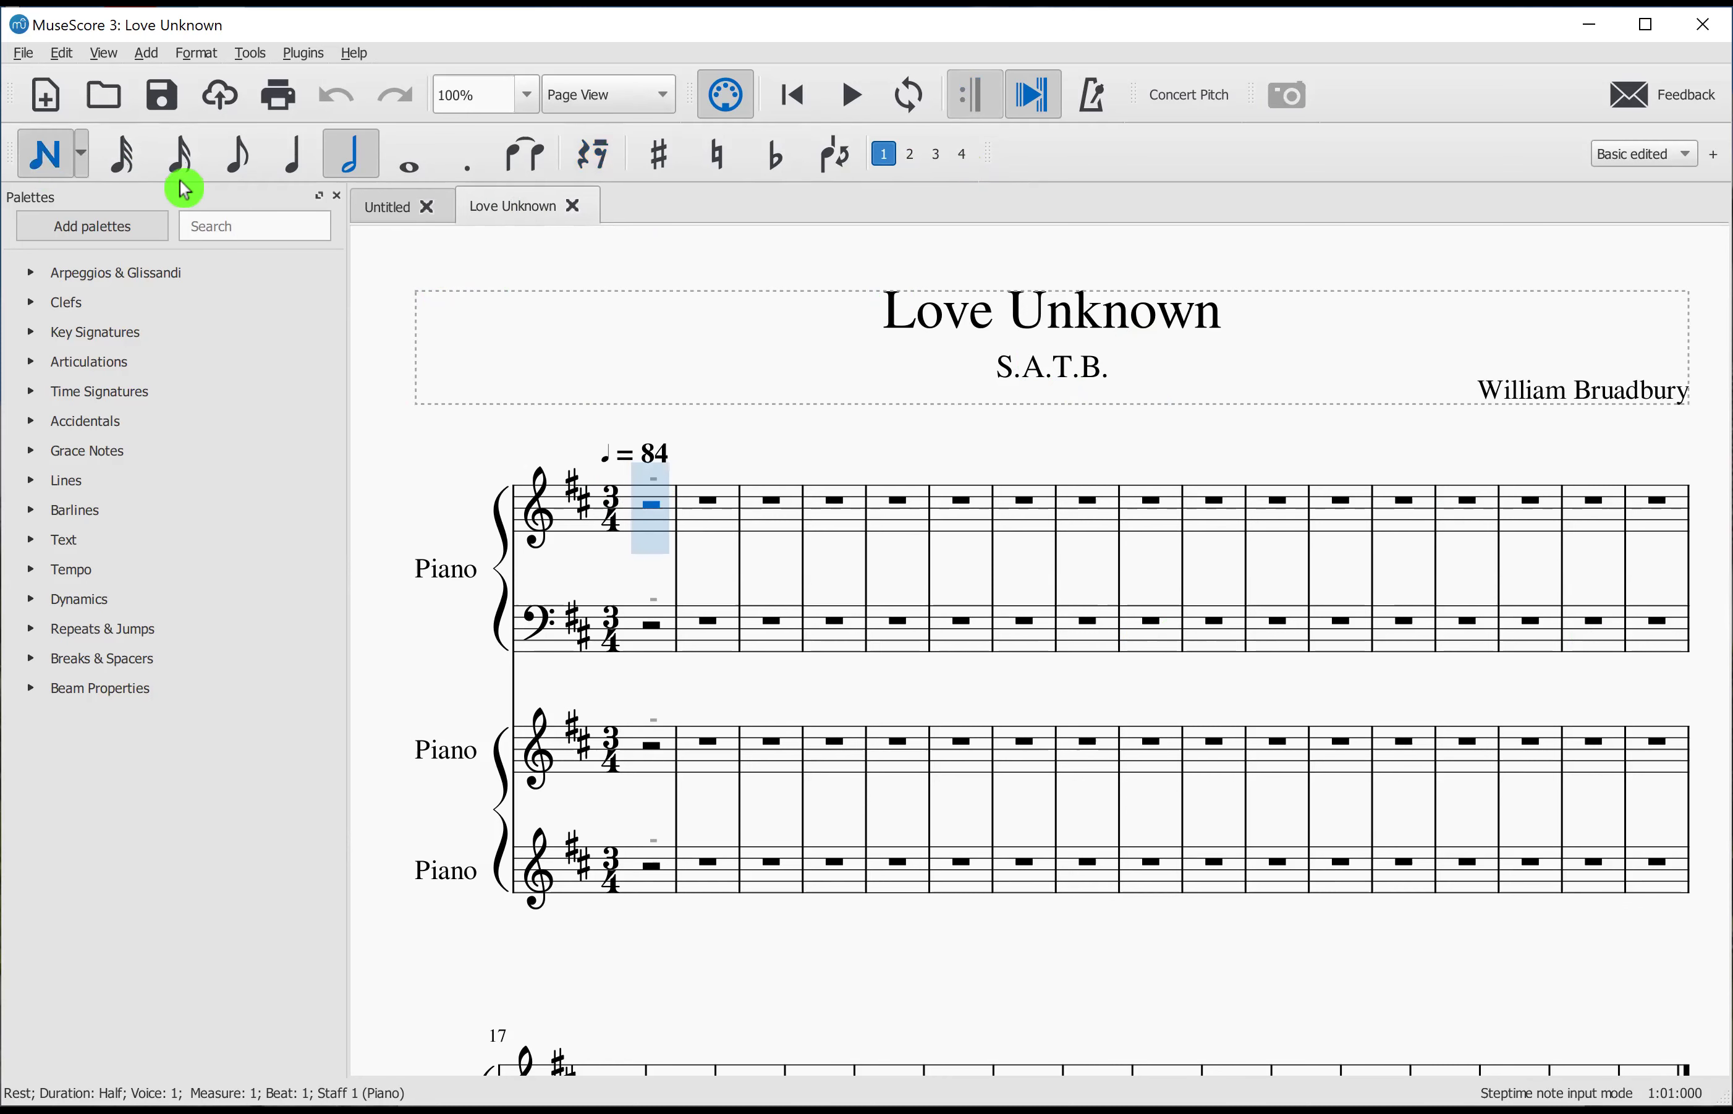
click(650, 553)
click(613, 512)
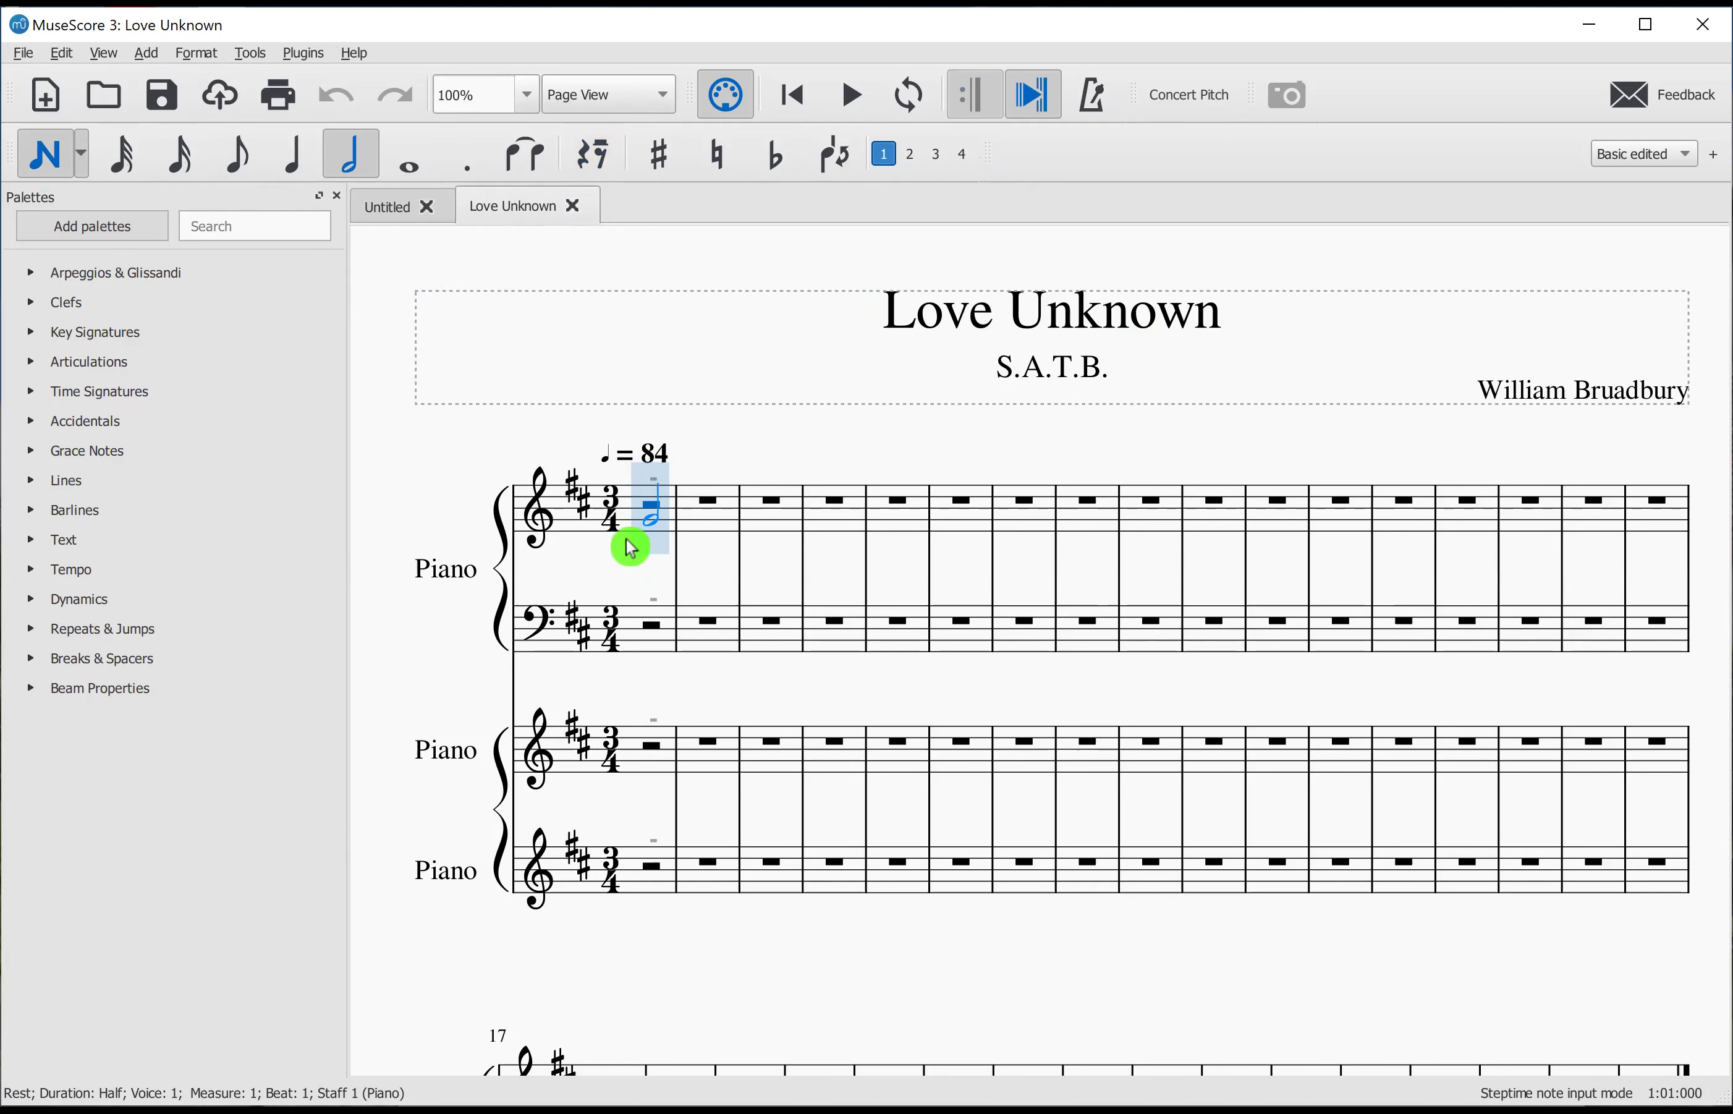
click(624, 509)
key(Delete)
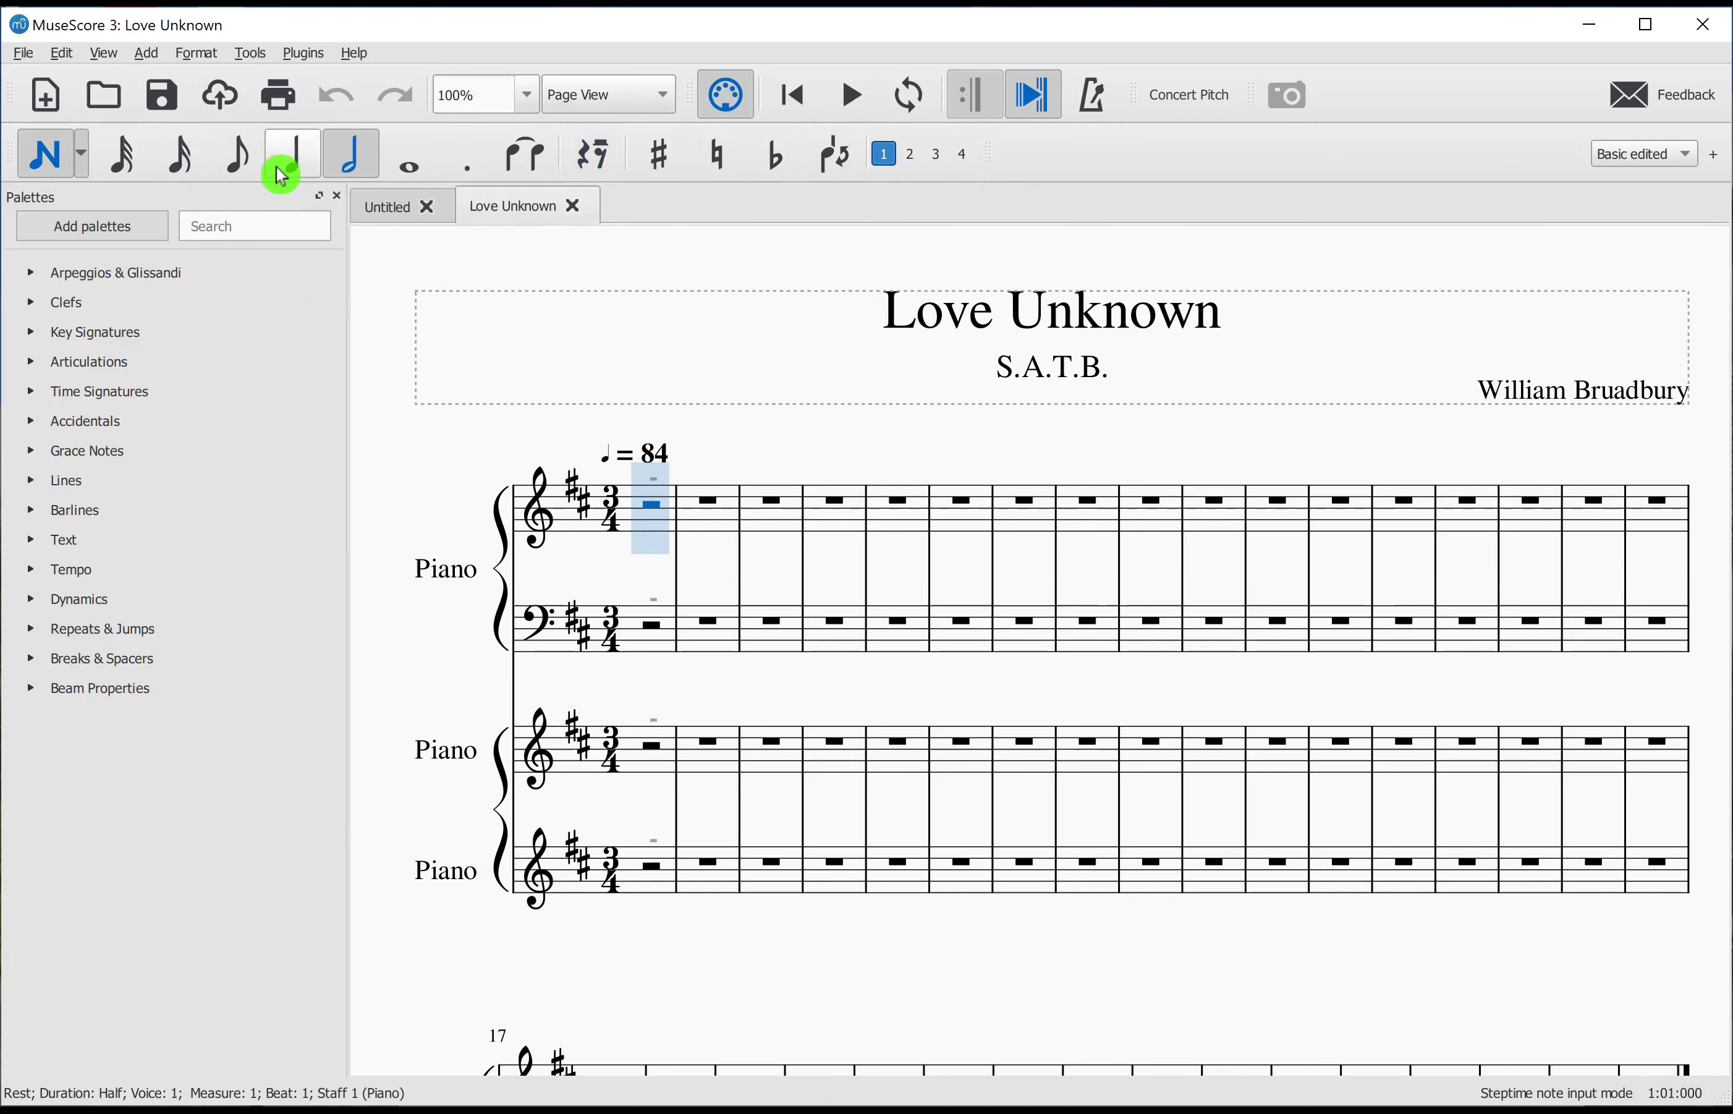
click(241, 172)
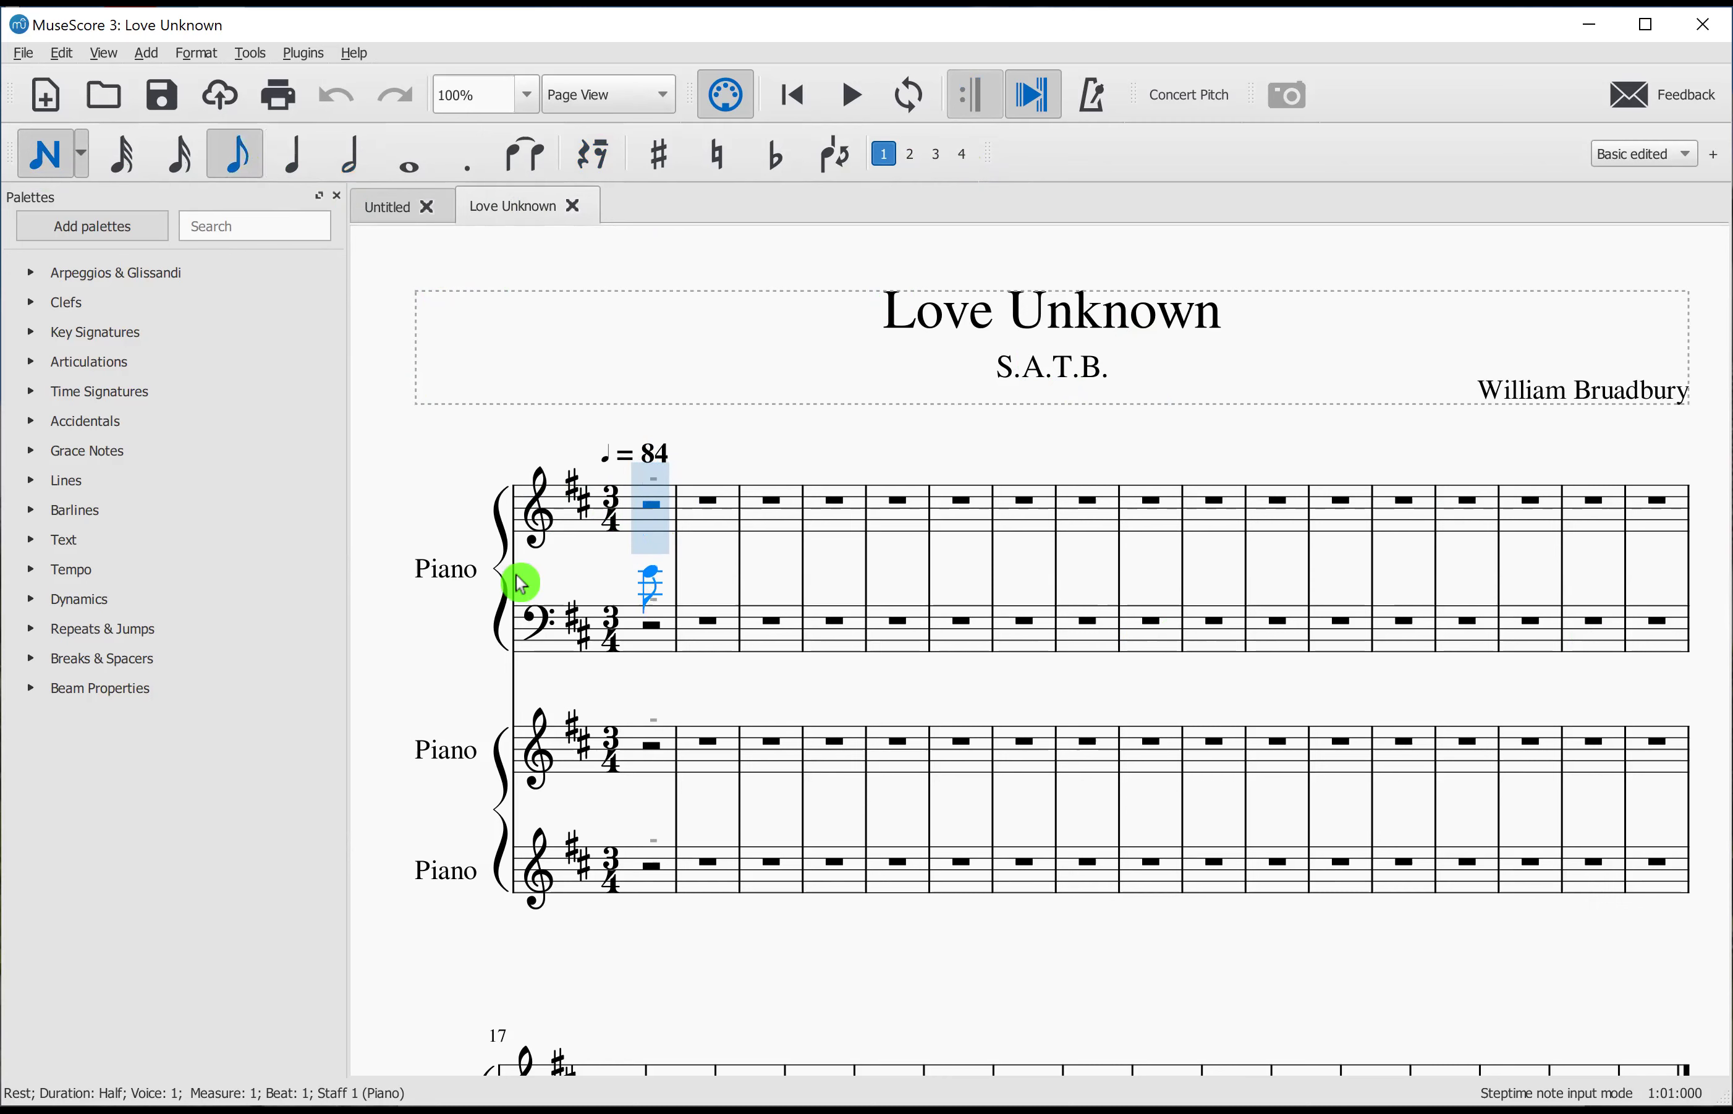
click(639, 522)
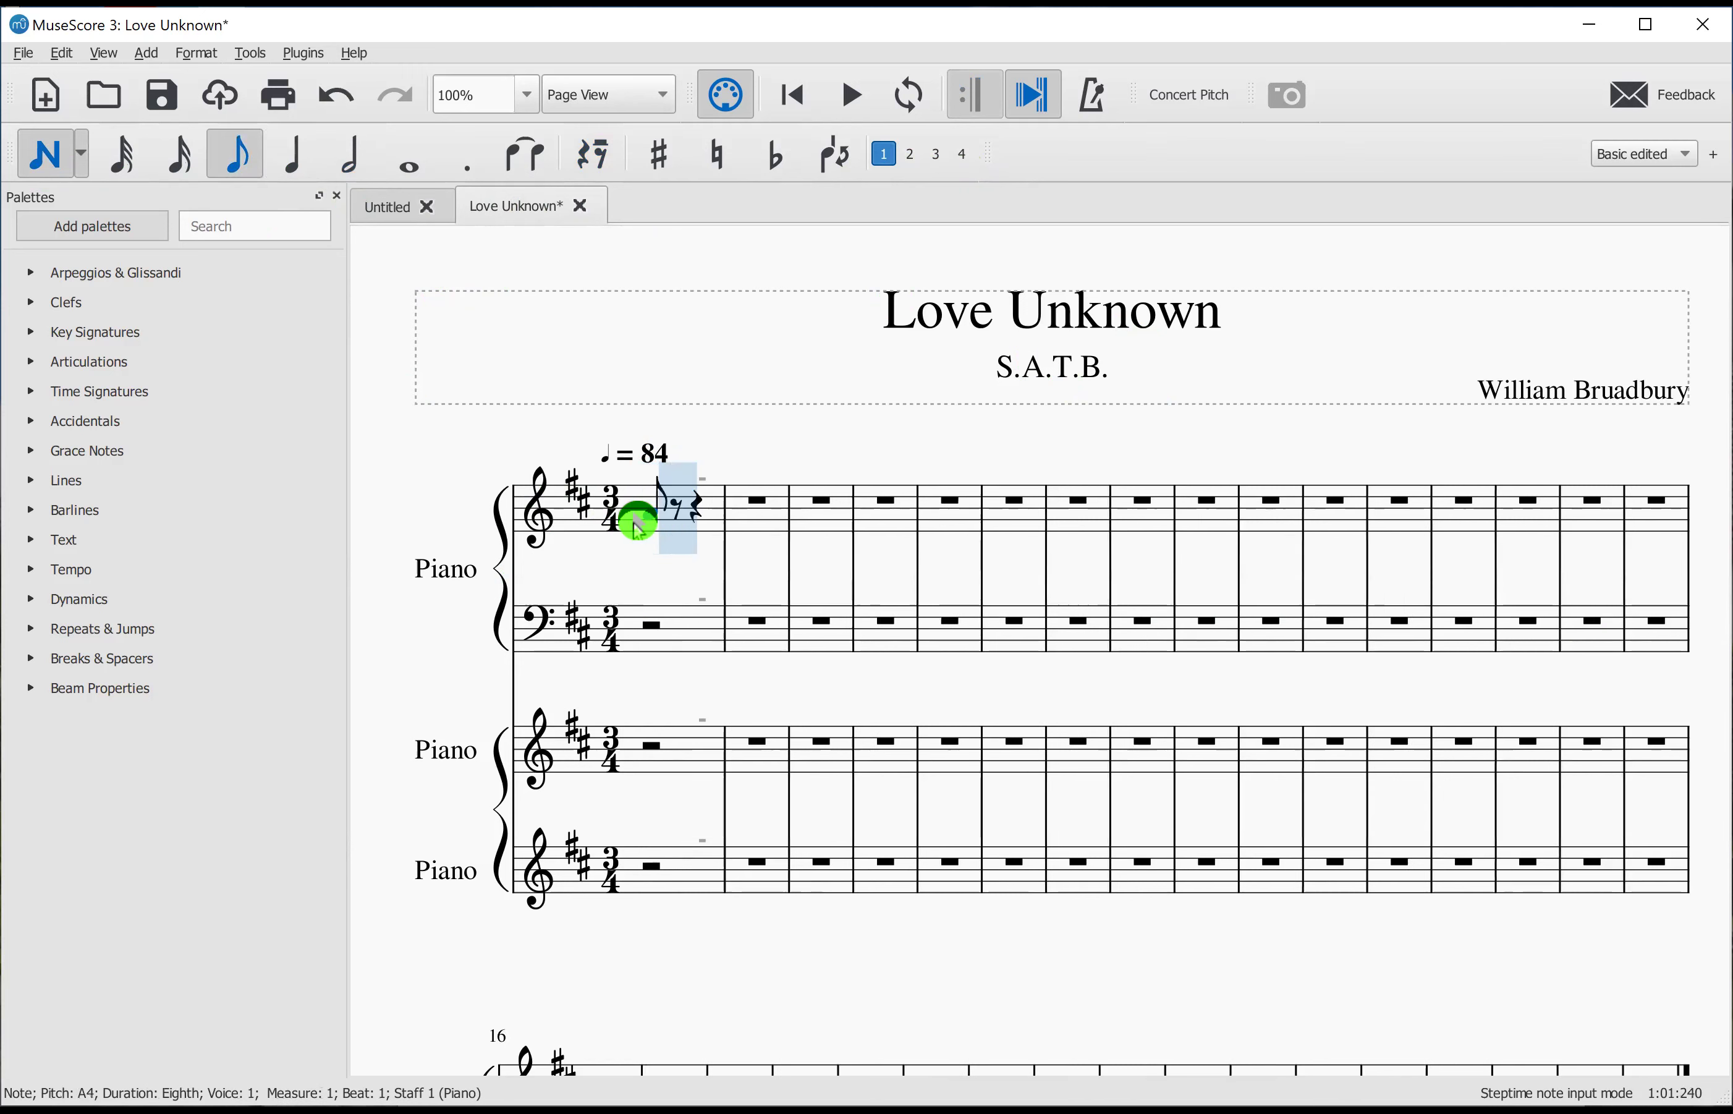
click(664, 500)
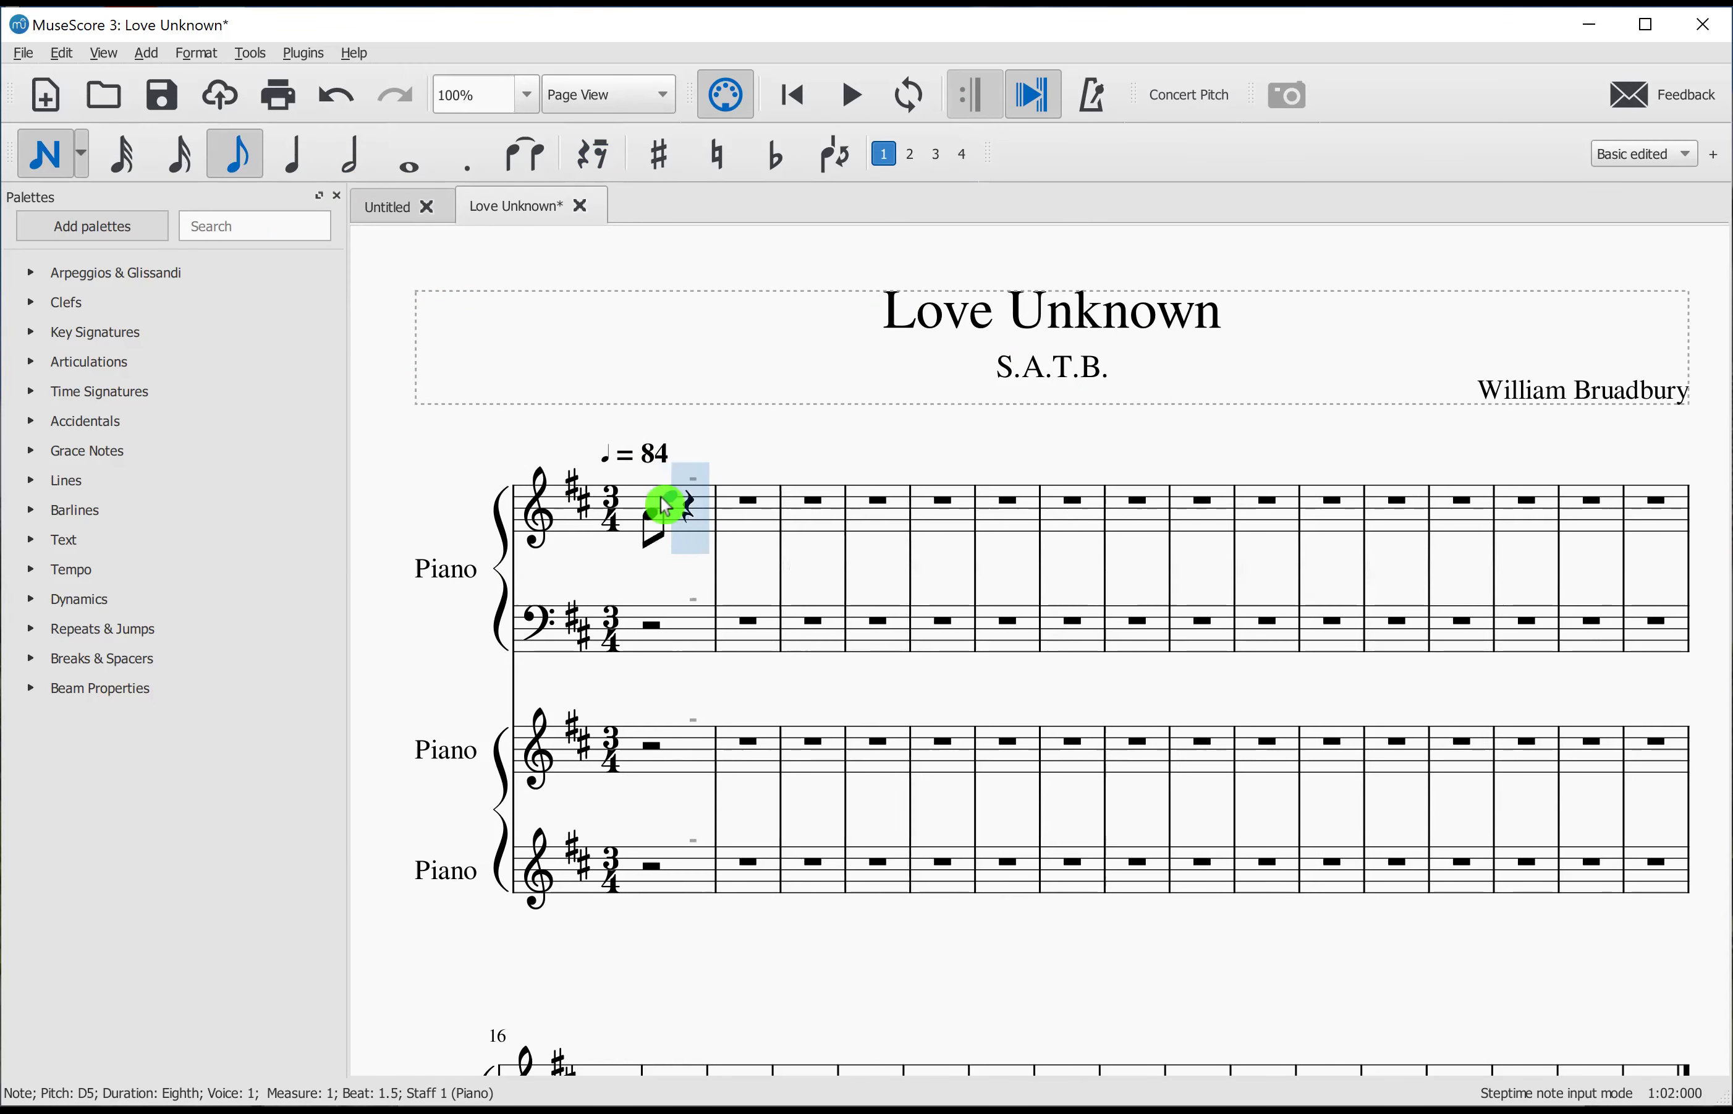
click(698, 495)
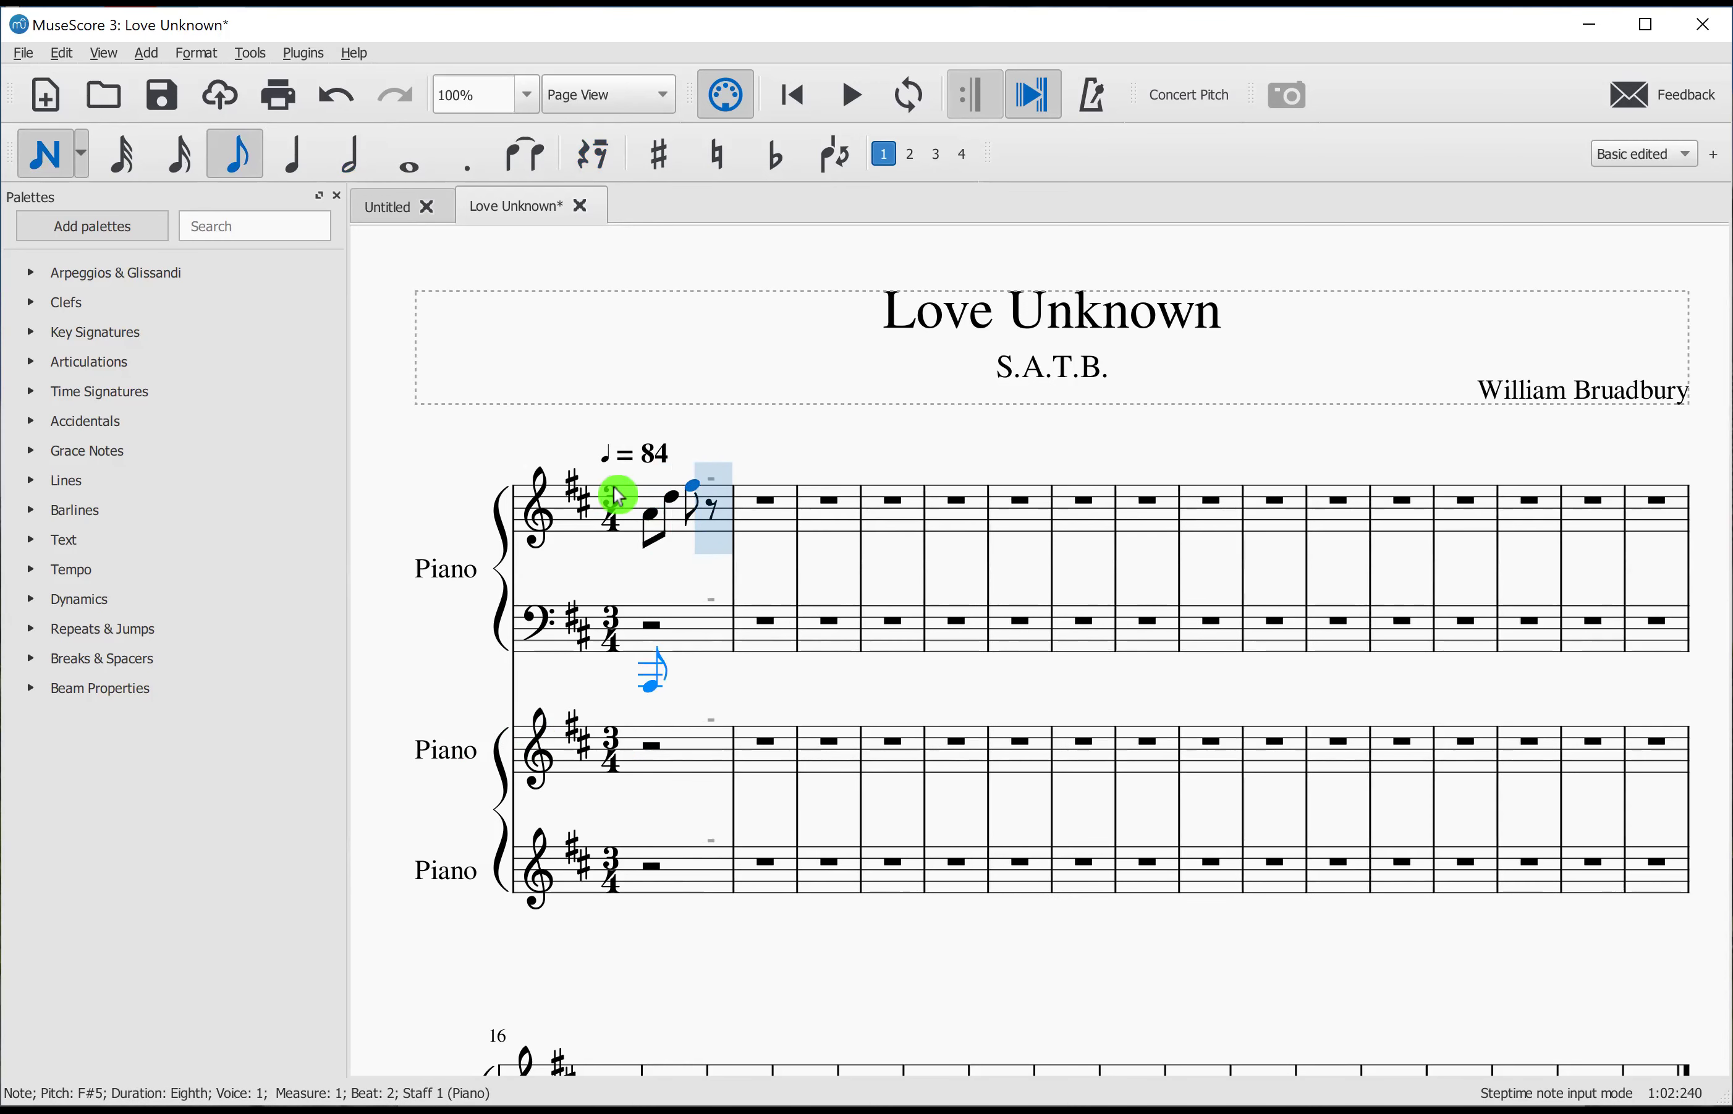
click(714, 488)
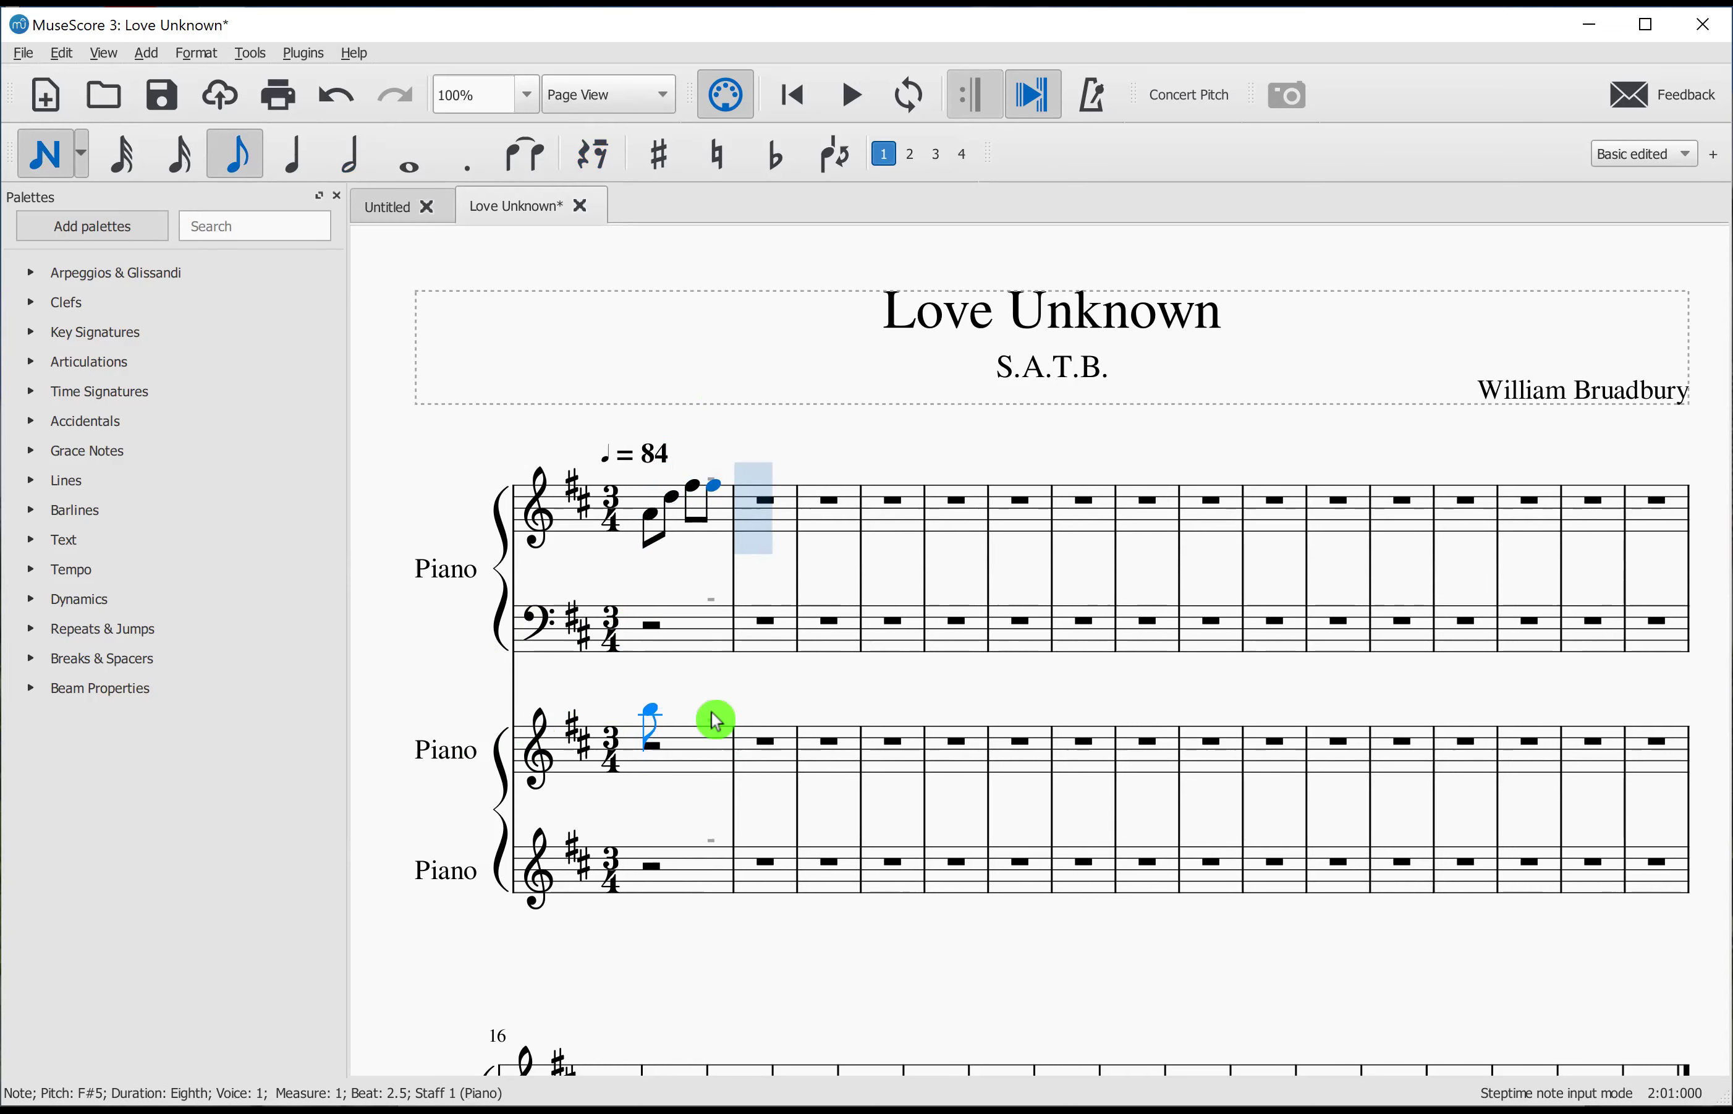
Step: Add the lower eighth notes F#4, A4 and A4 beneath the pickup's second, third and fourth notes, and leave note input
click(666, 537)
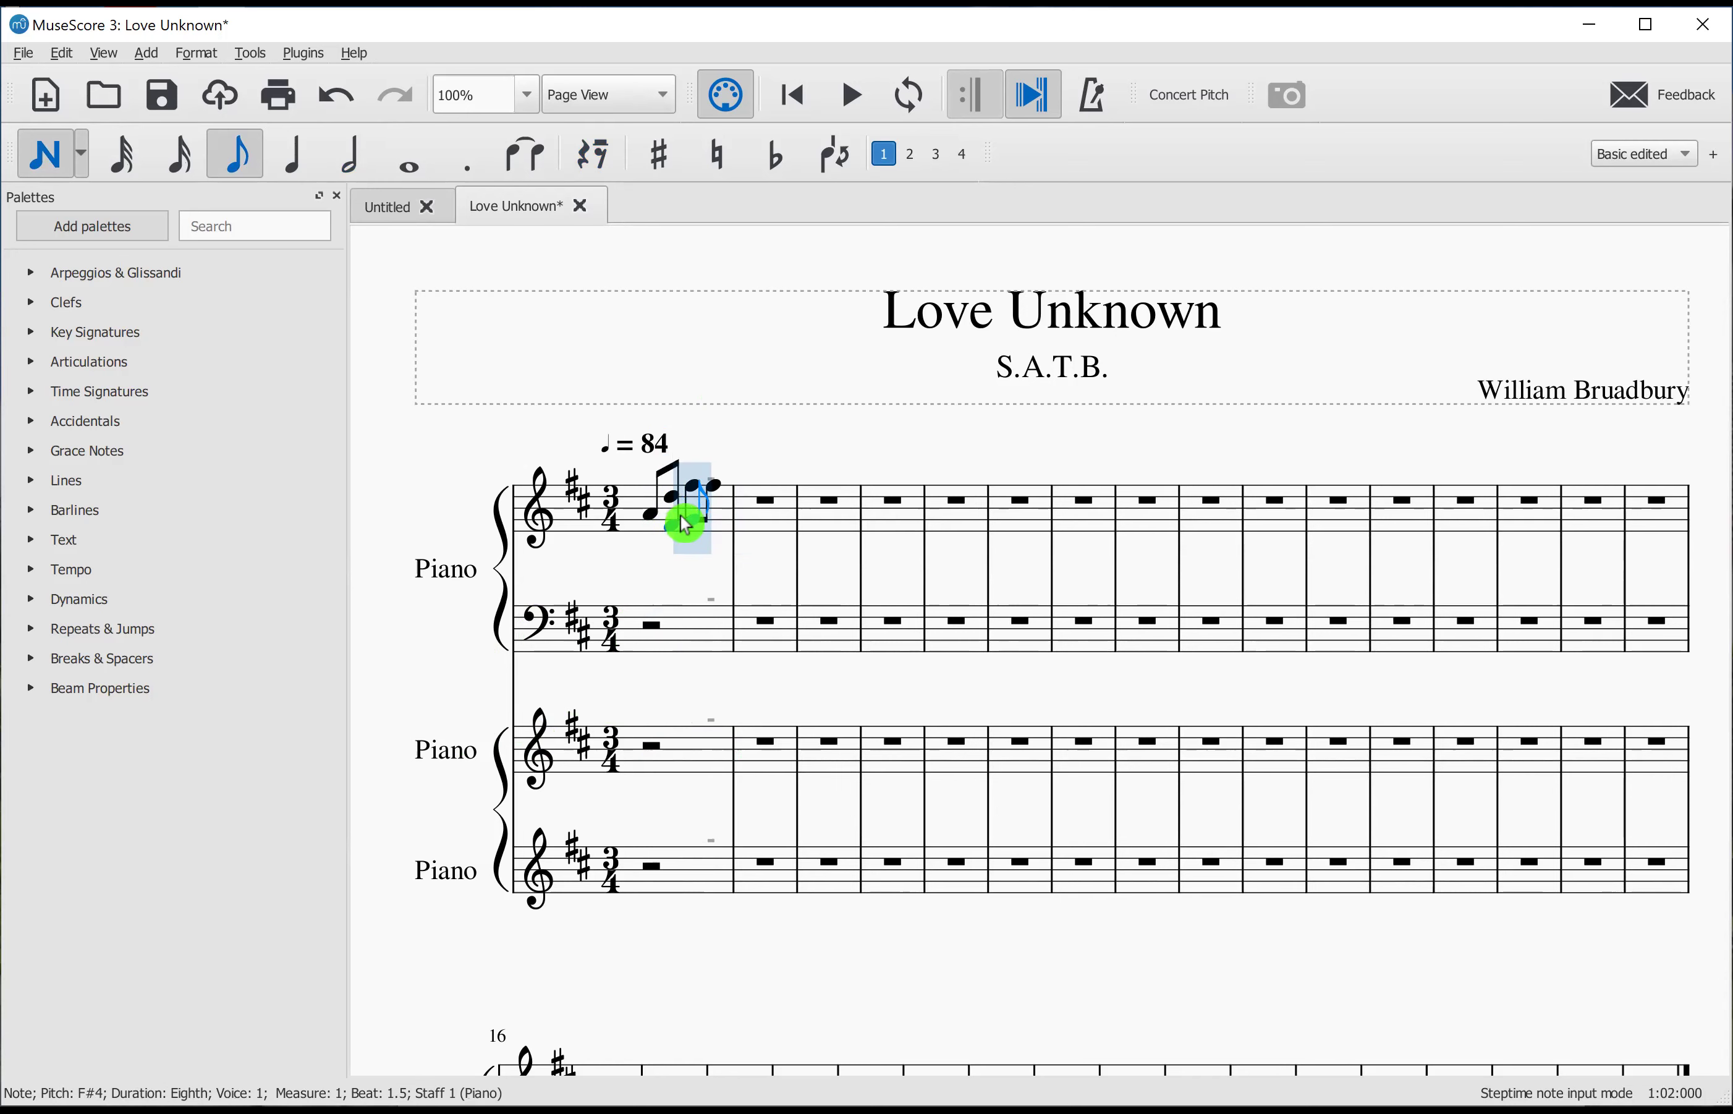
click(712, 522)
click(711, 519)
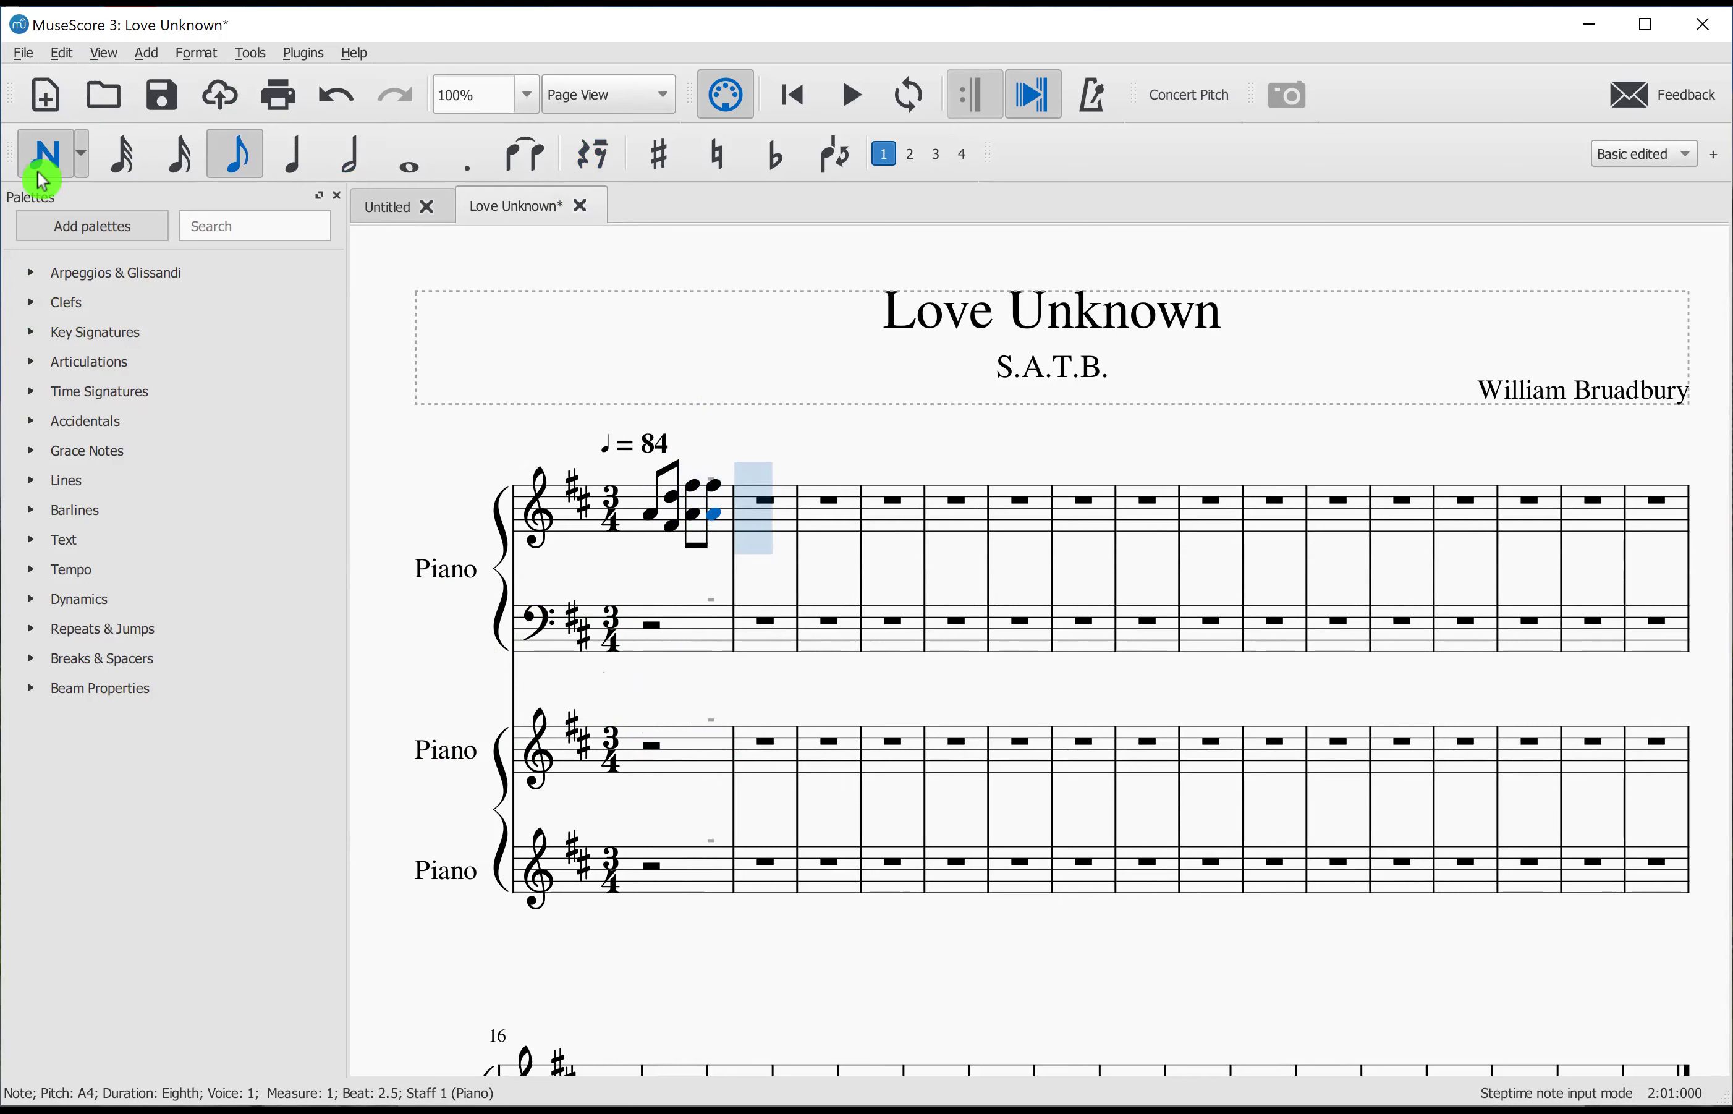
click(58, 161)
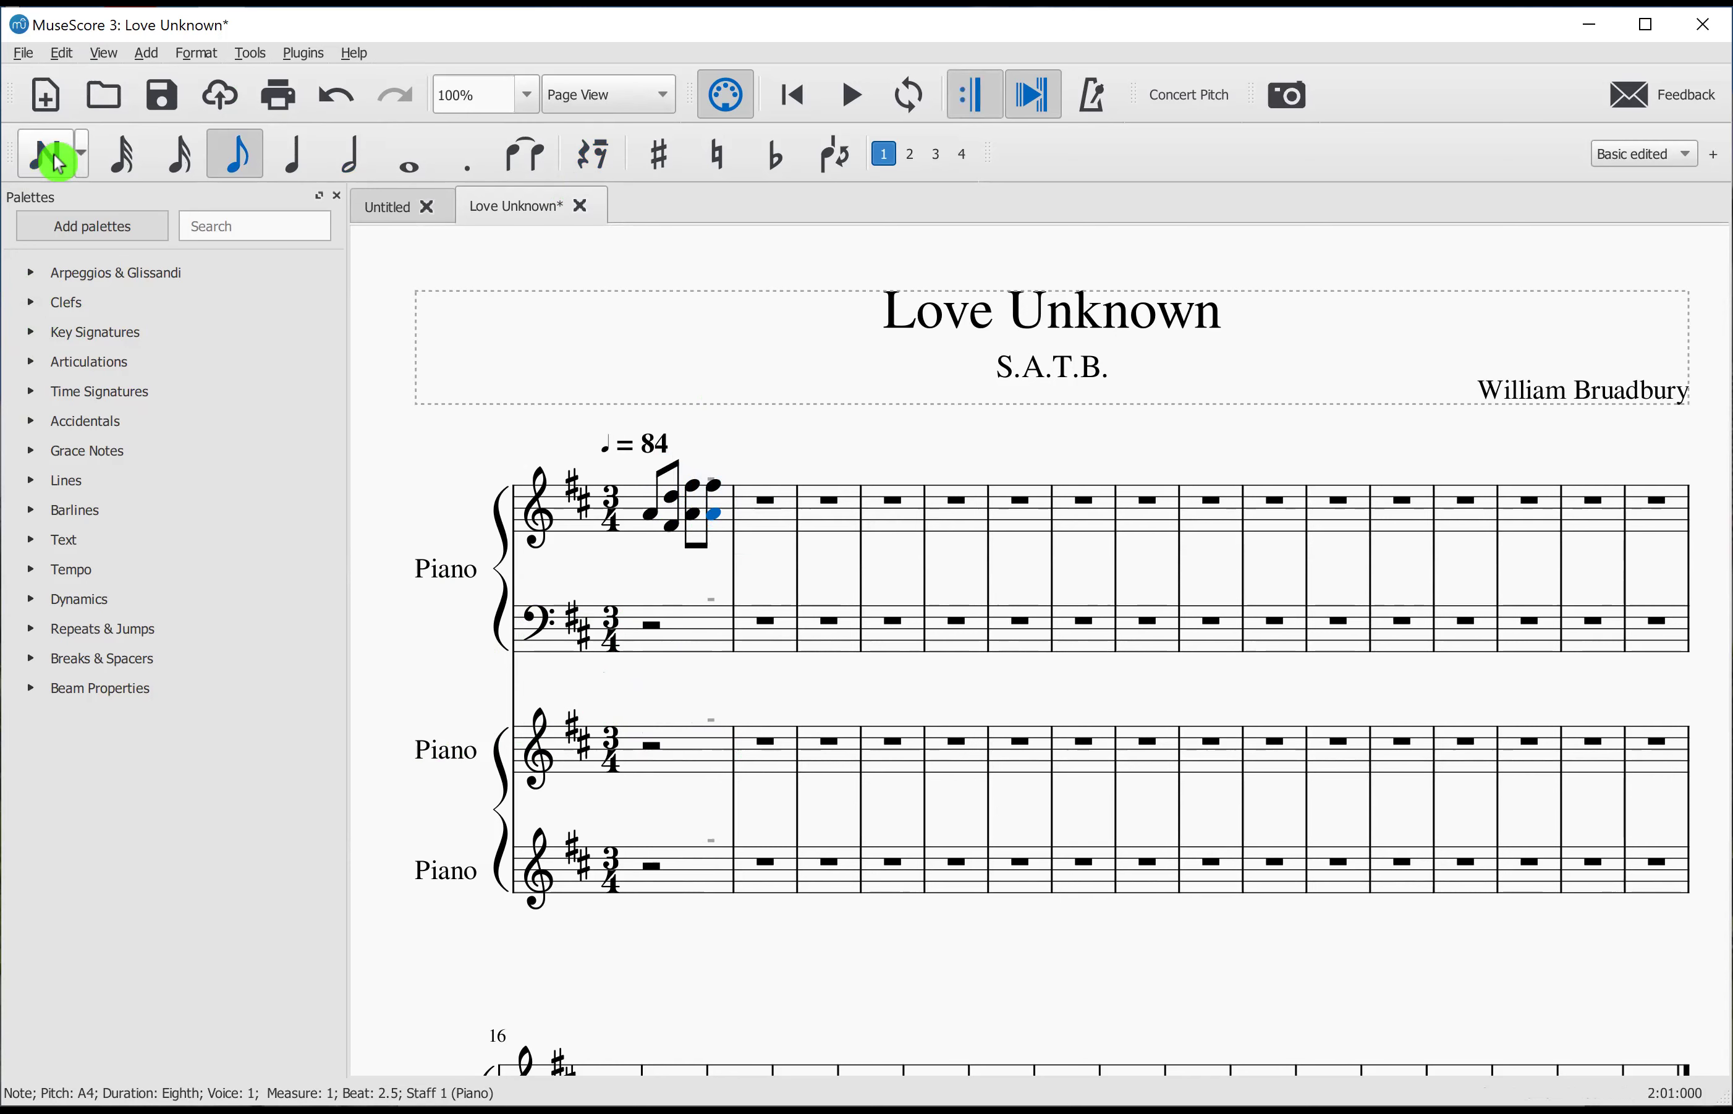
Step: Examine the available arpeggio, clef, key signature, articulation and time signature symbols
click(32, 274)
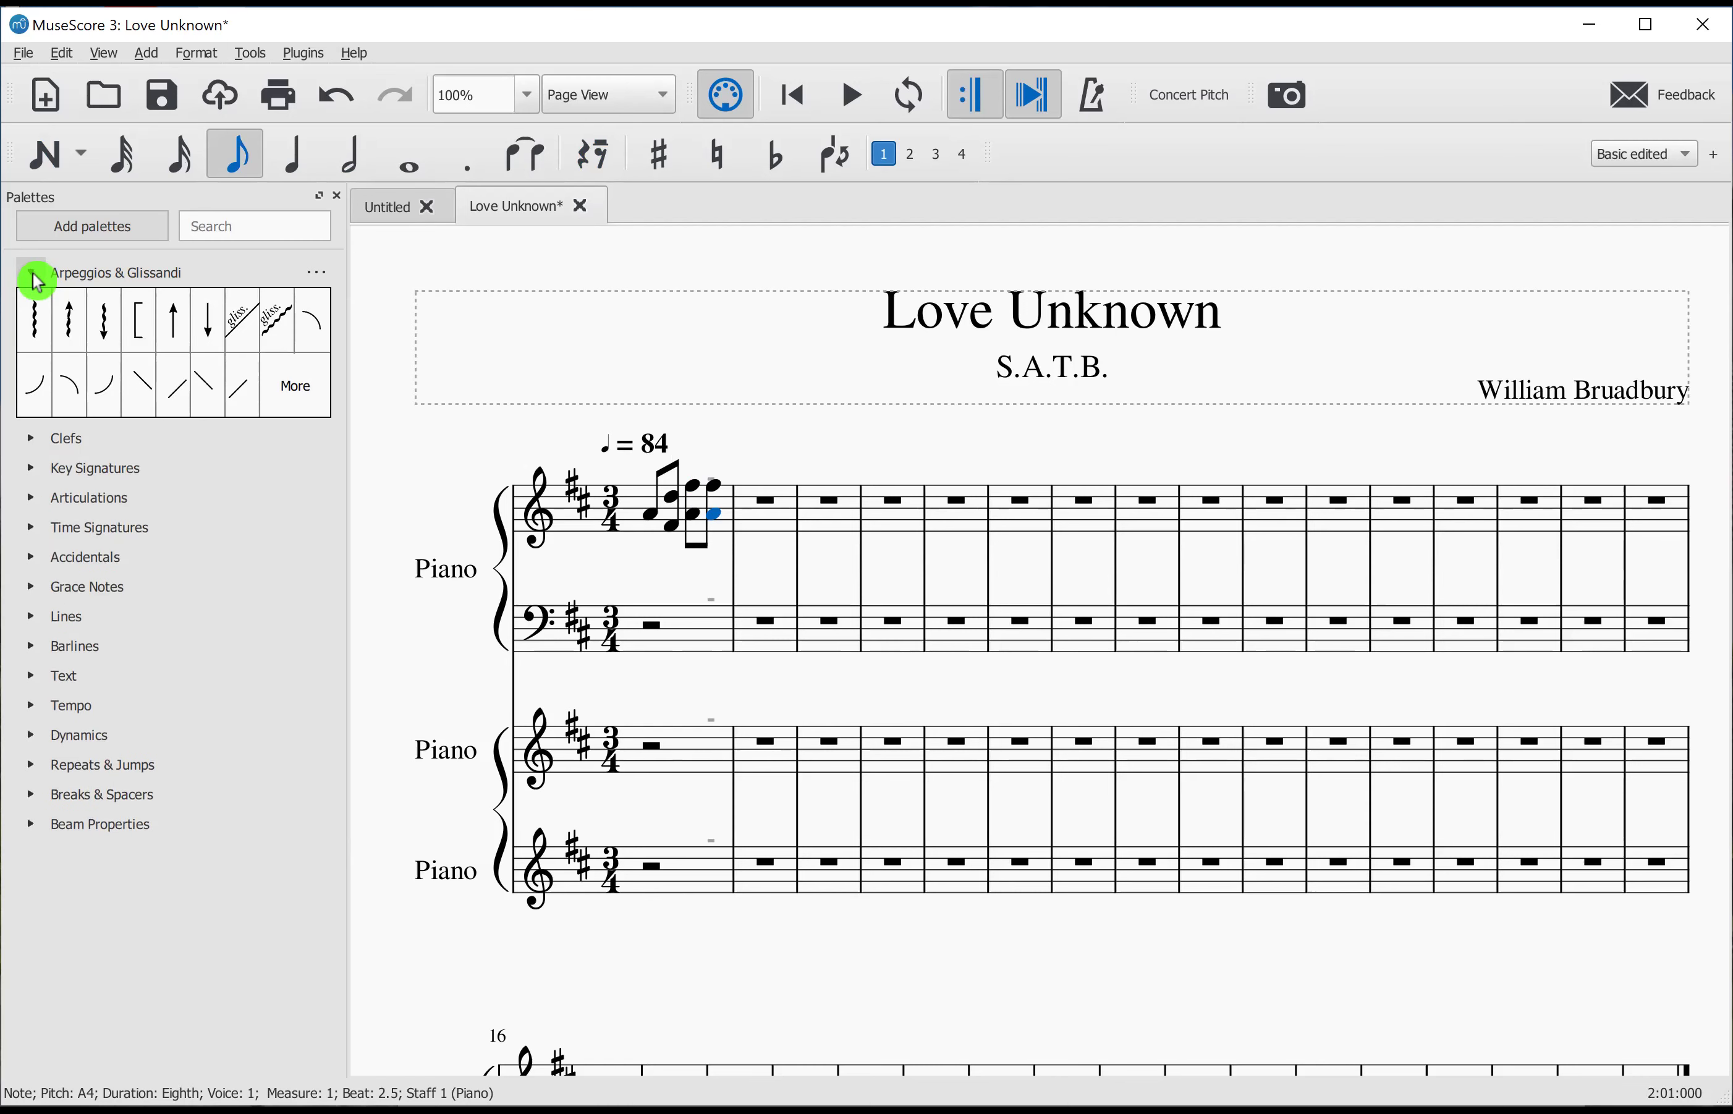
click(34, 277)
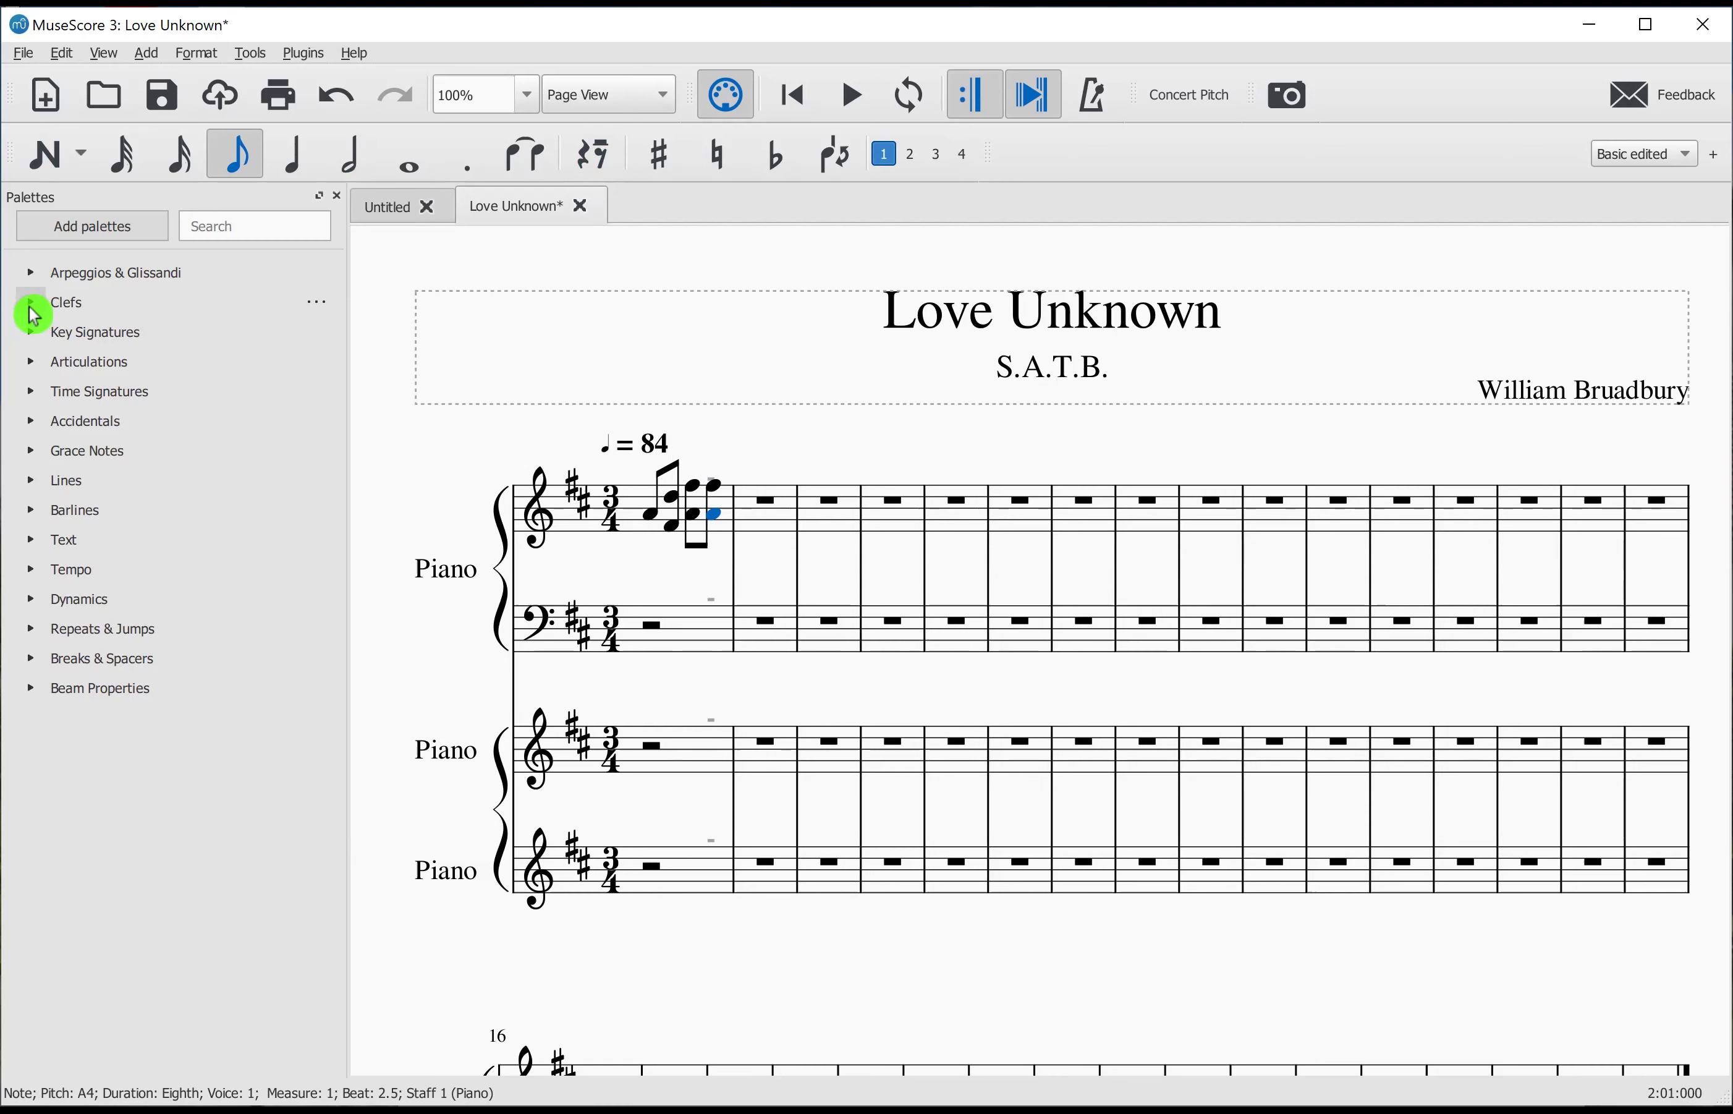
click(33, 313)
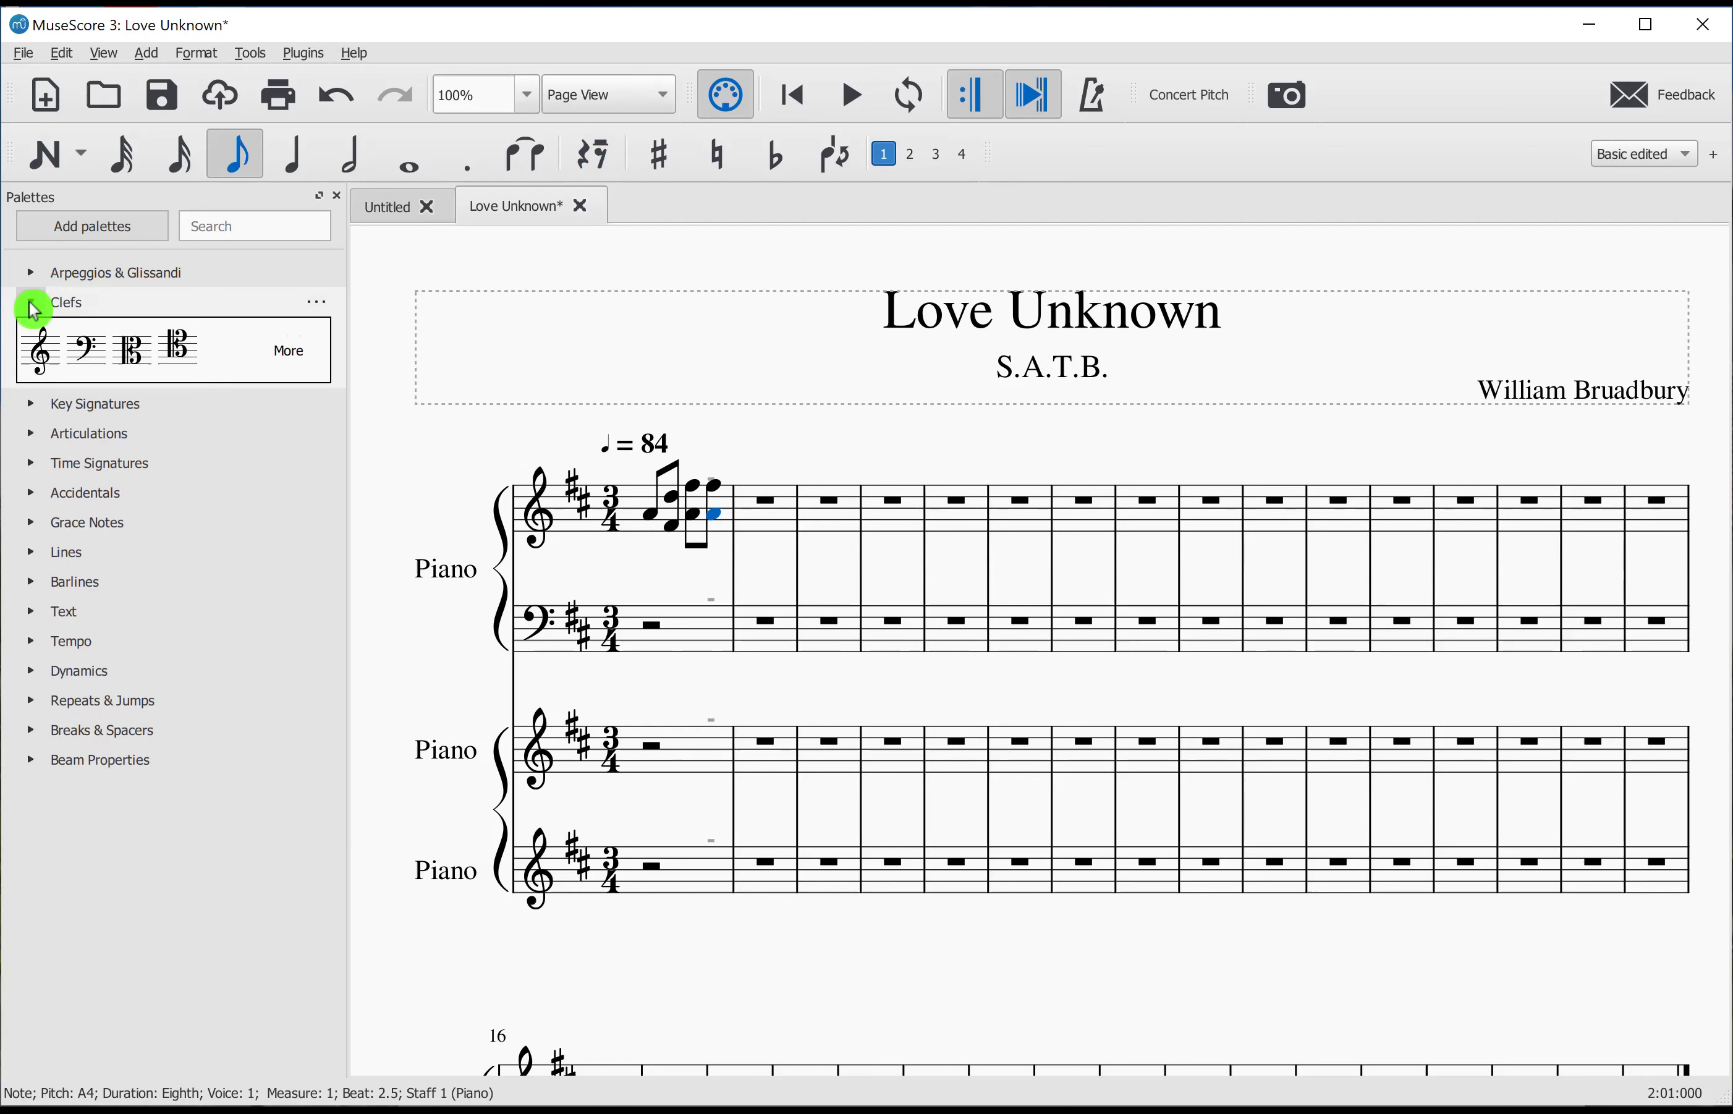
click(33, 310)
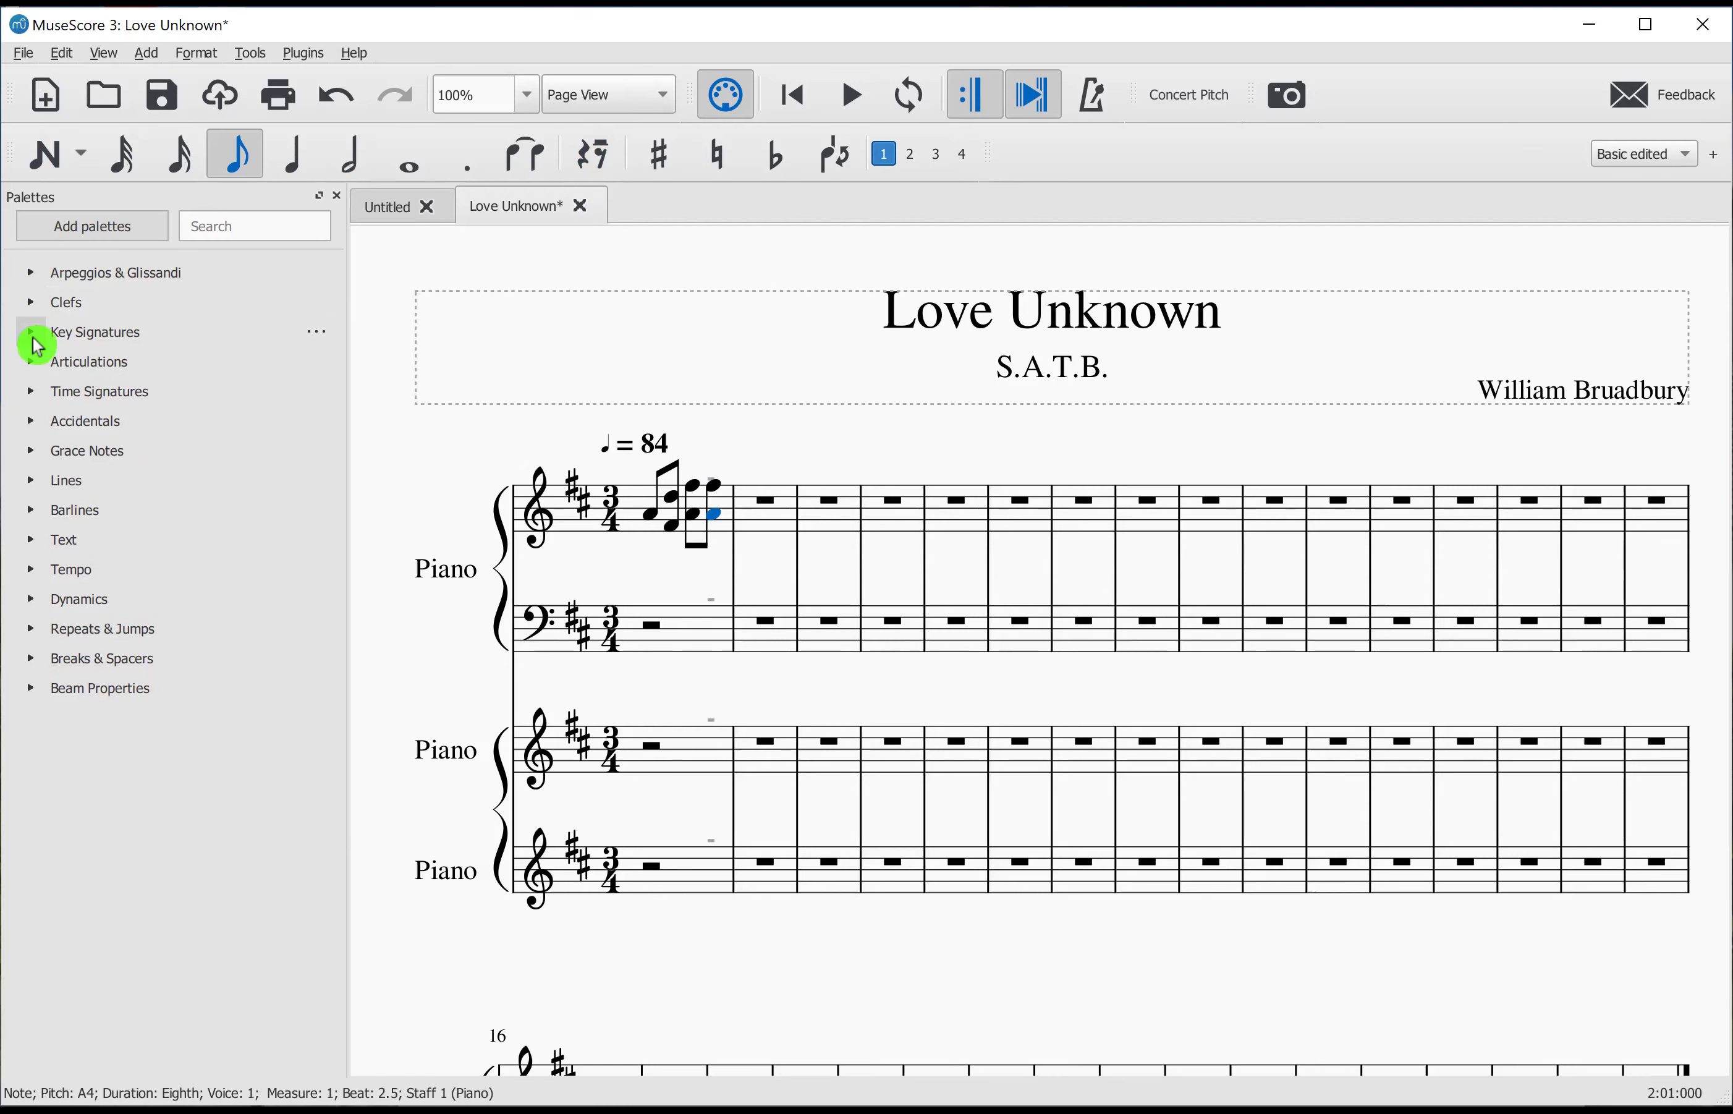
click(36, 337)
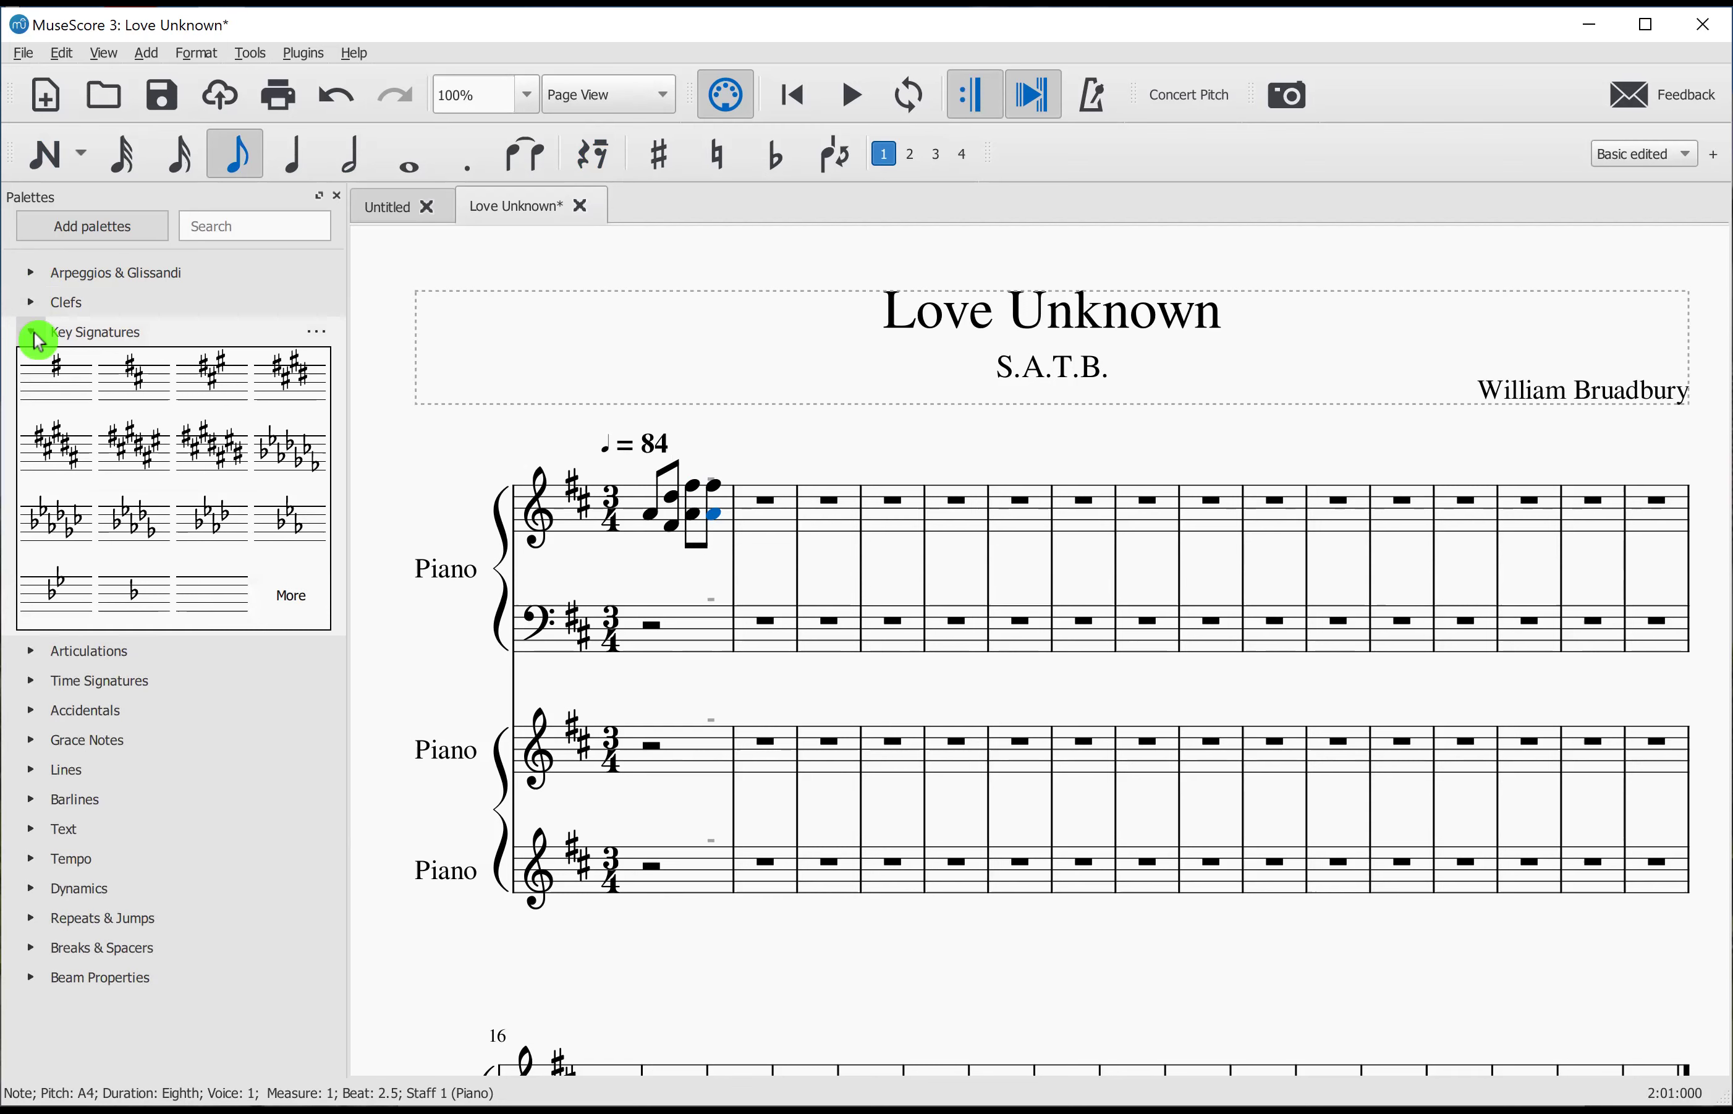
click(37, 337)
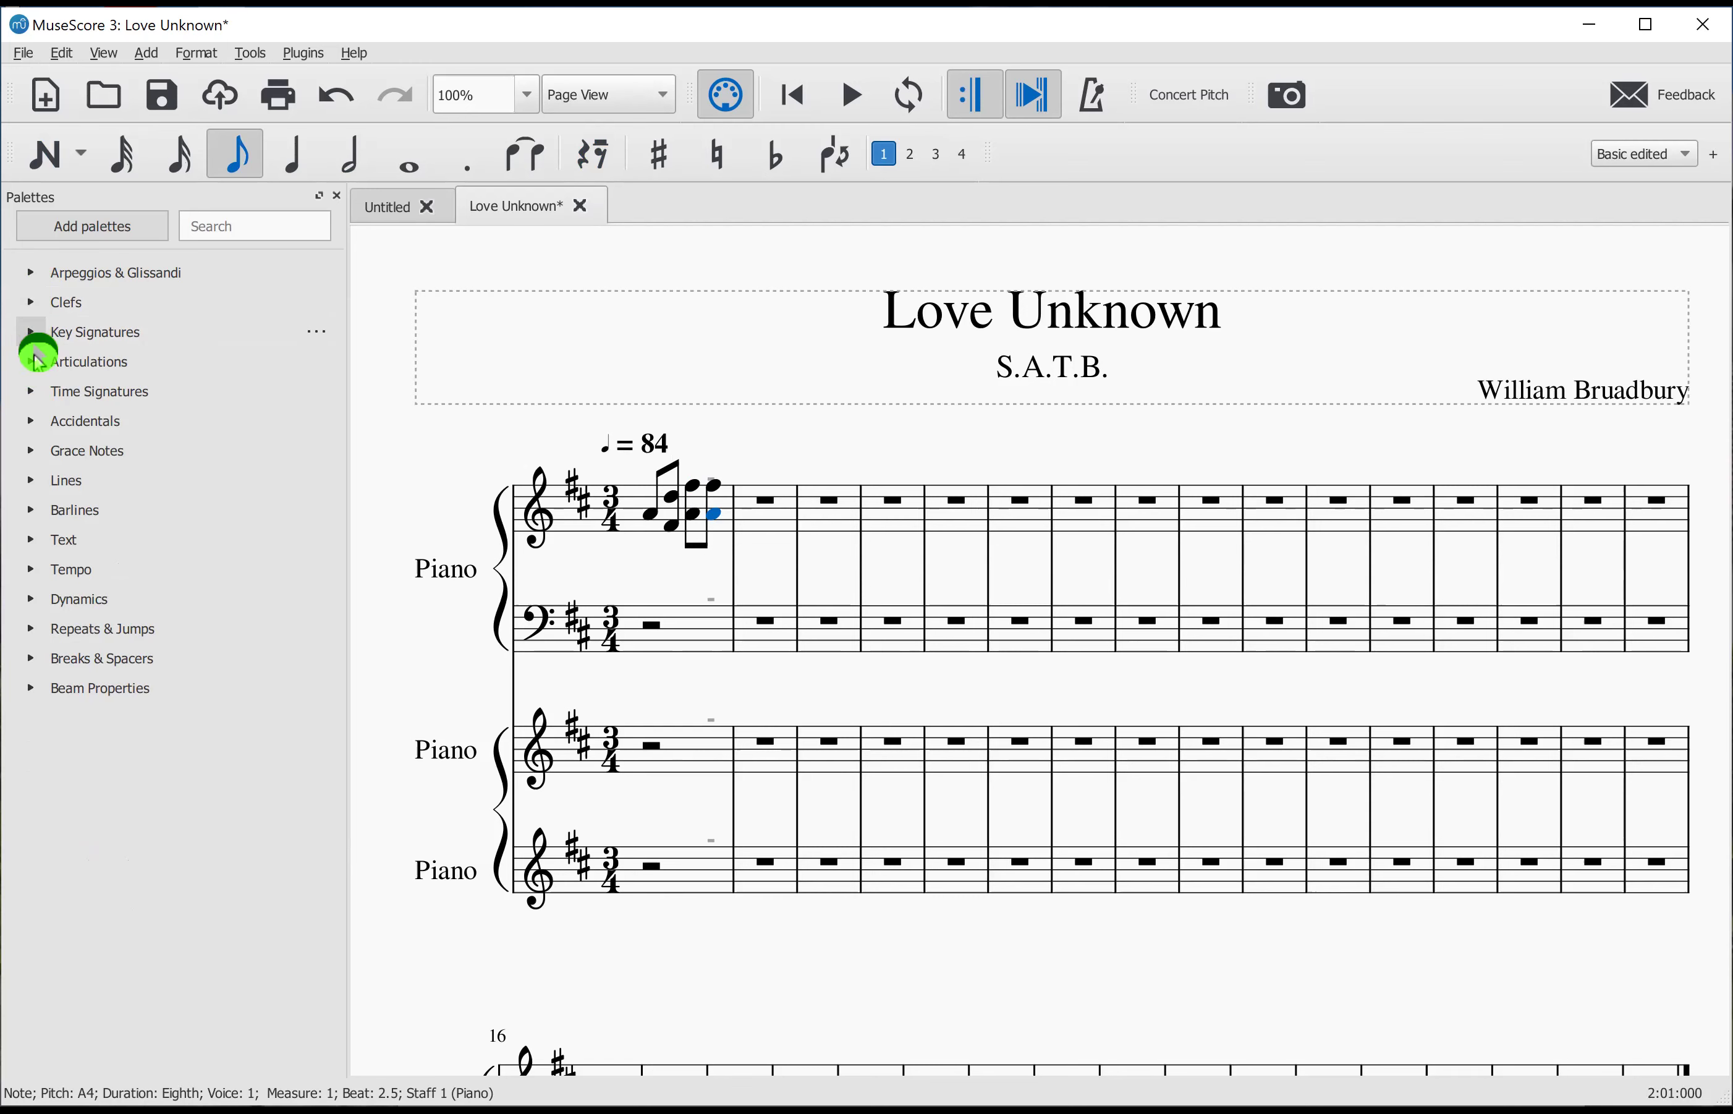
click(33, 362)
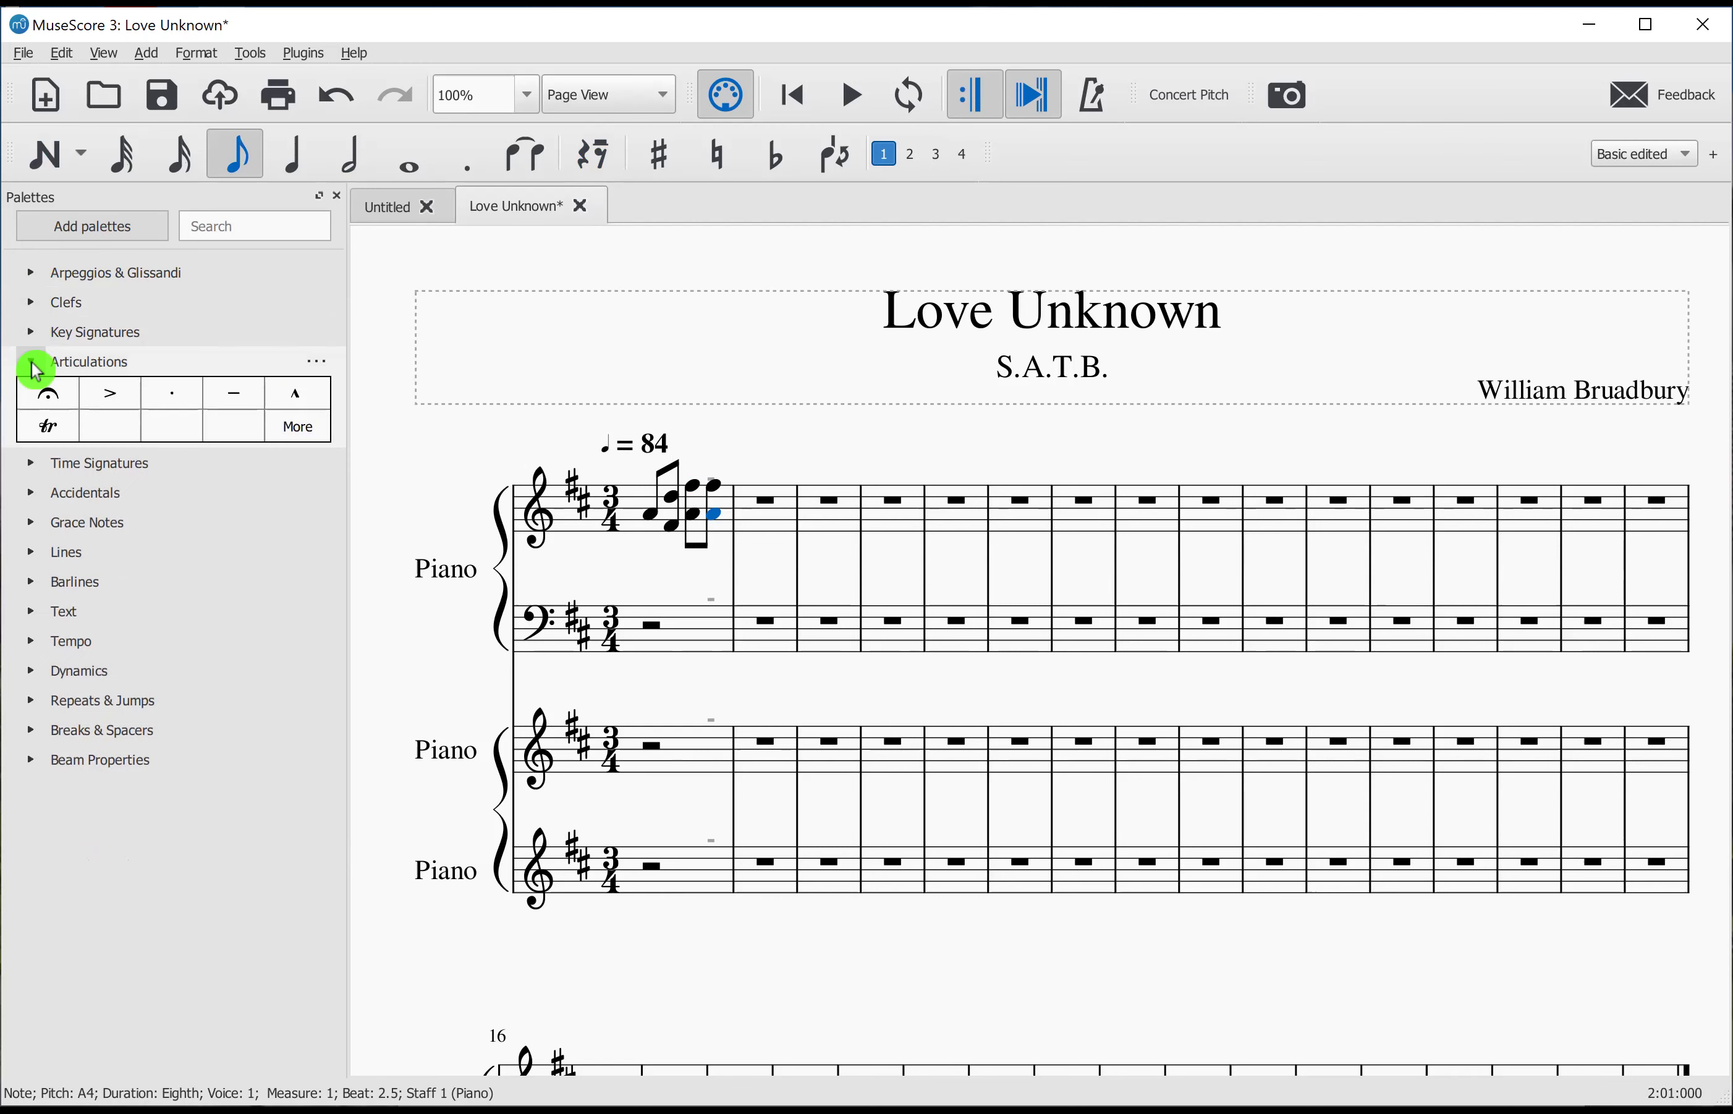
click(50, 399)
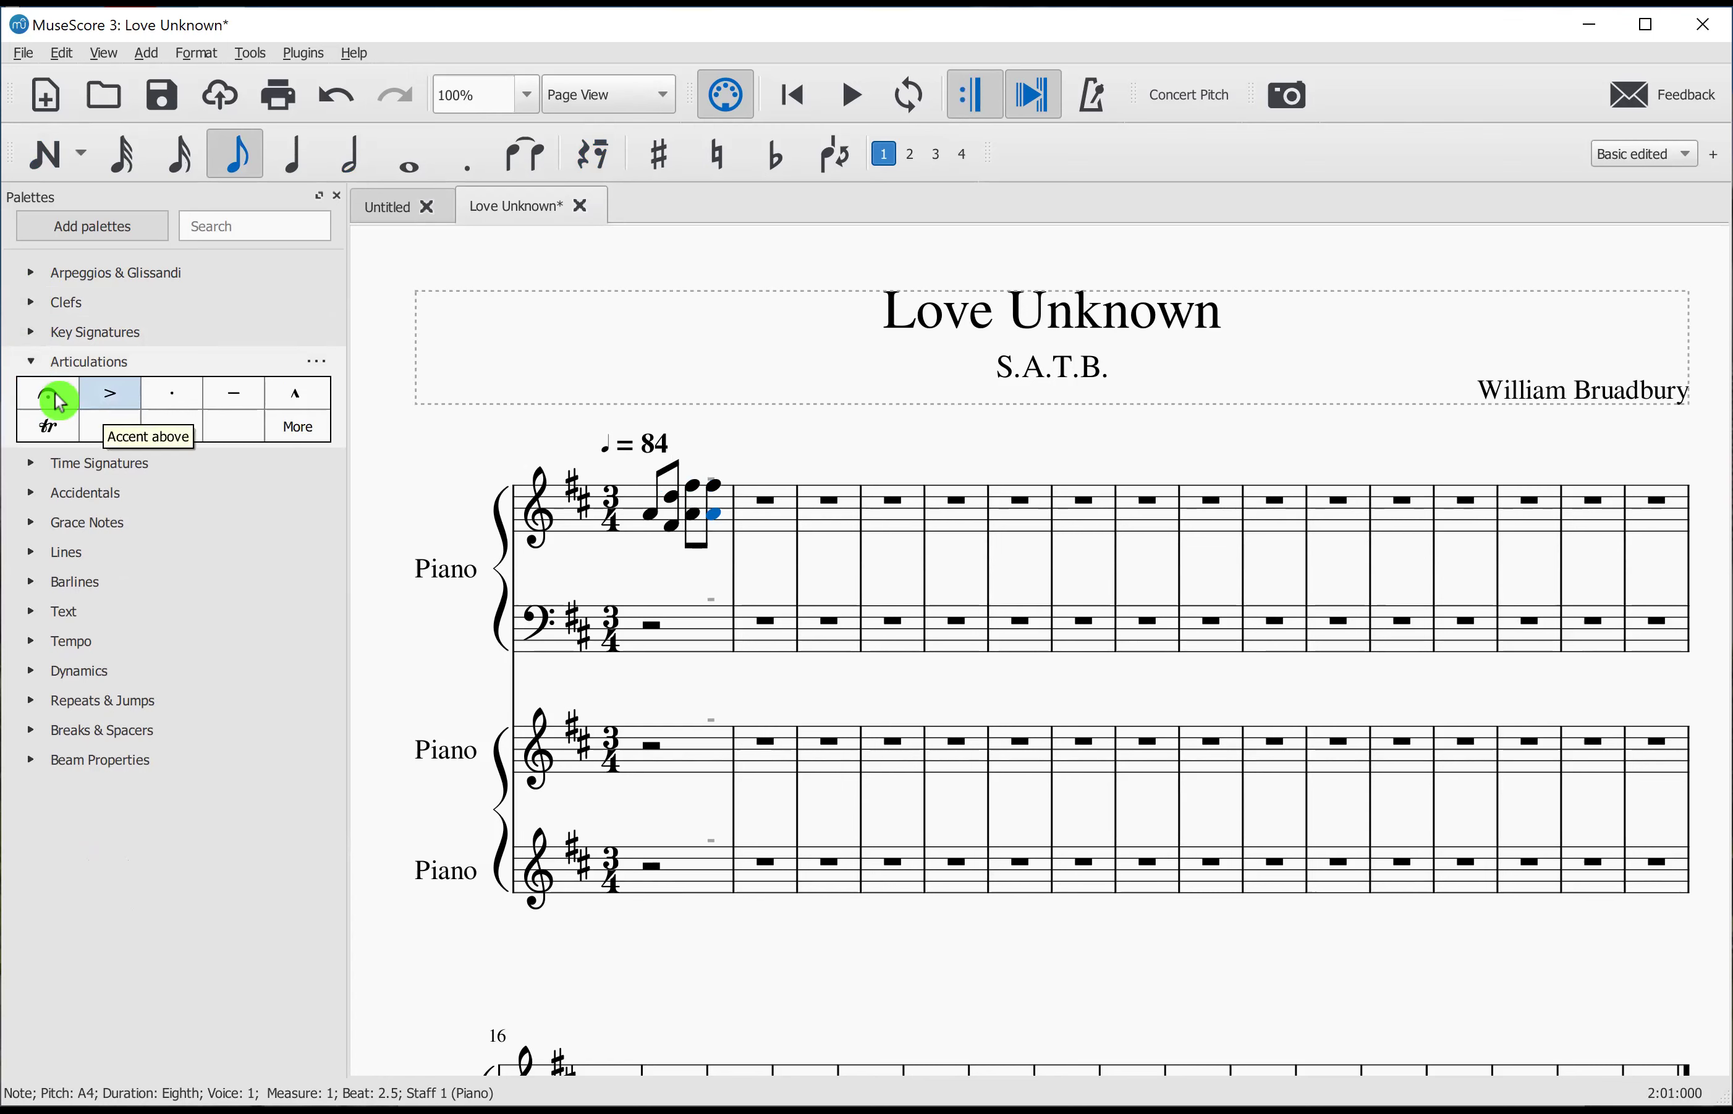
click(32, 371)
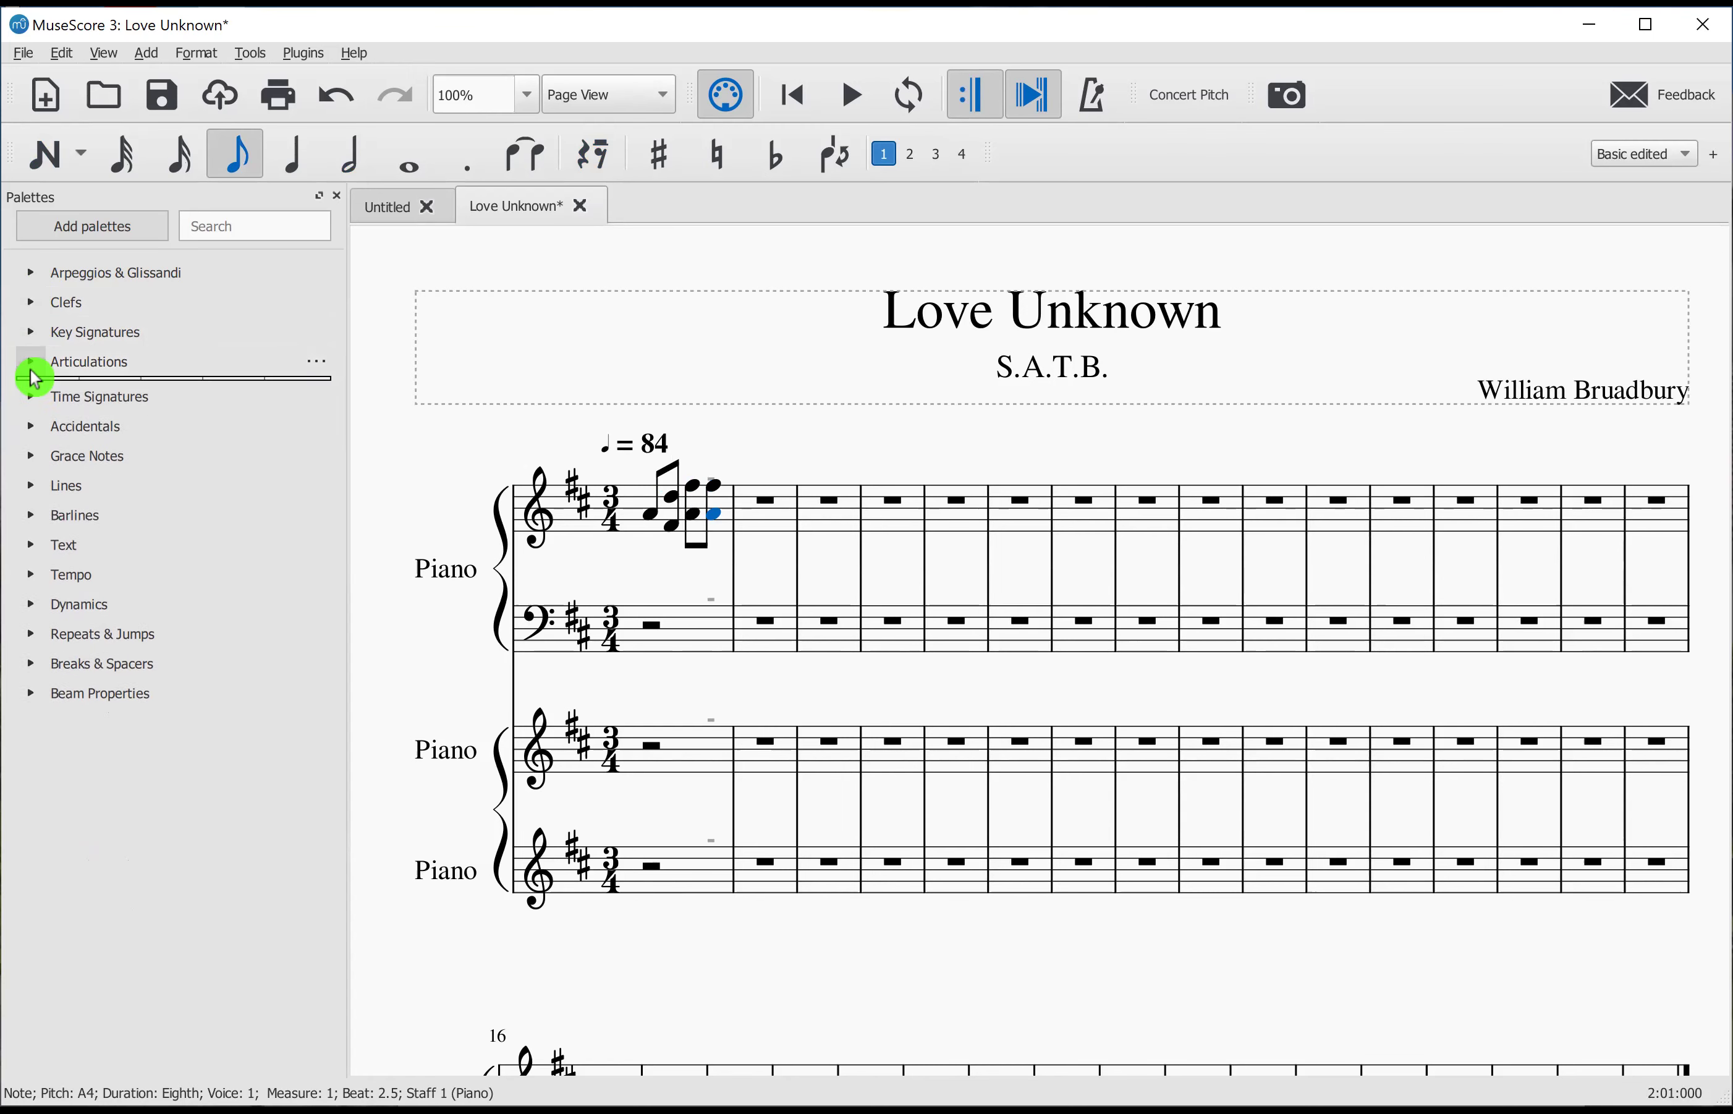
click(32, 393)
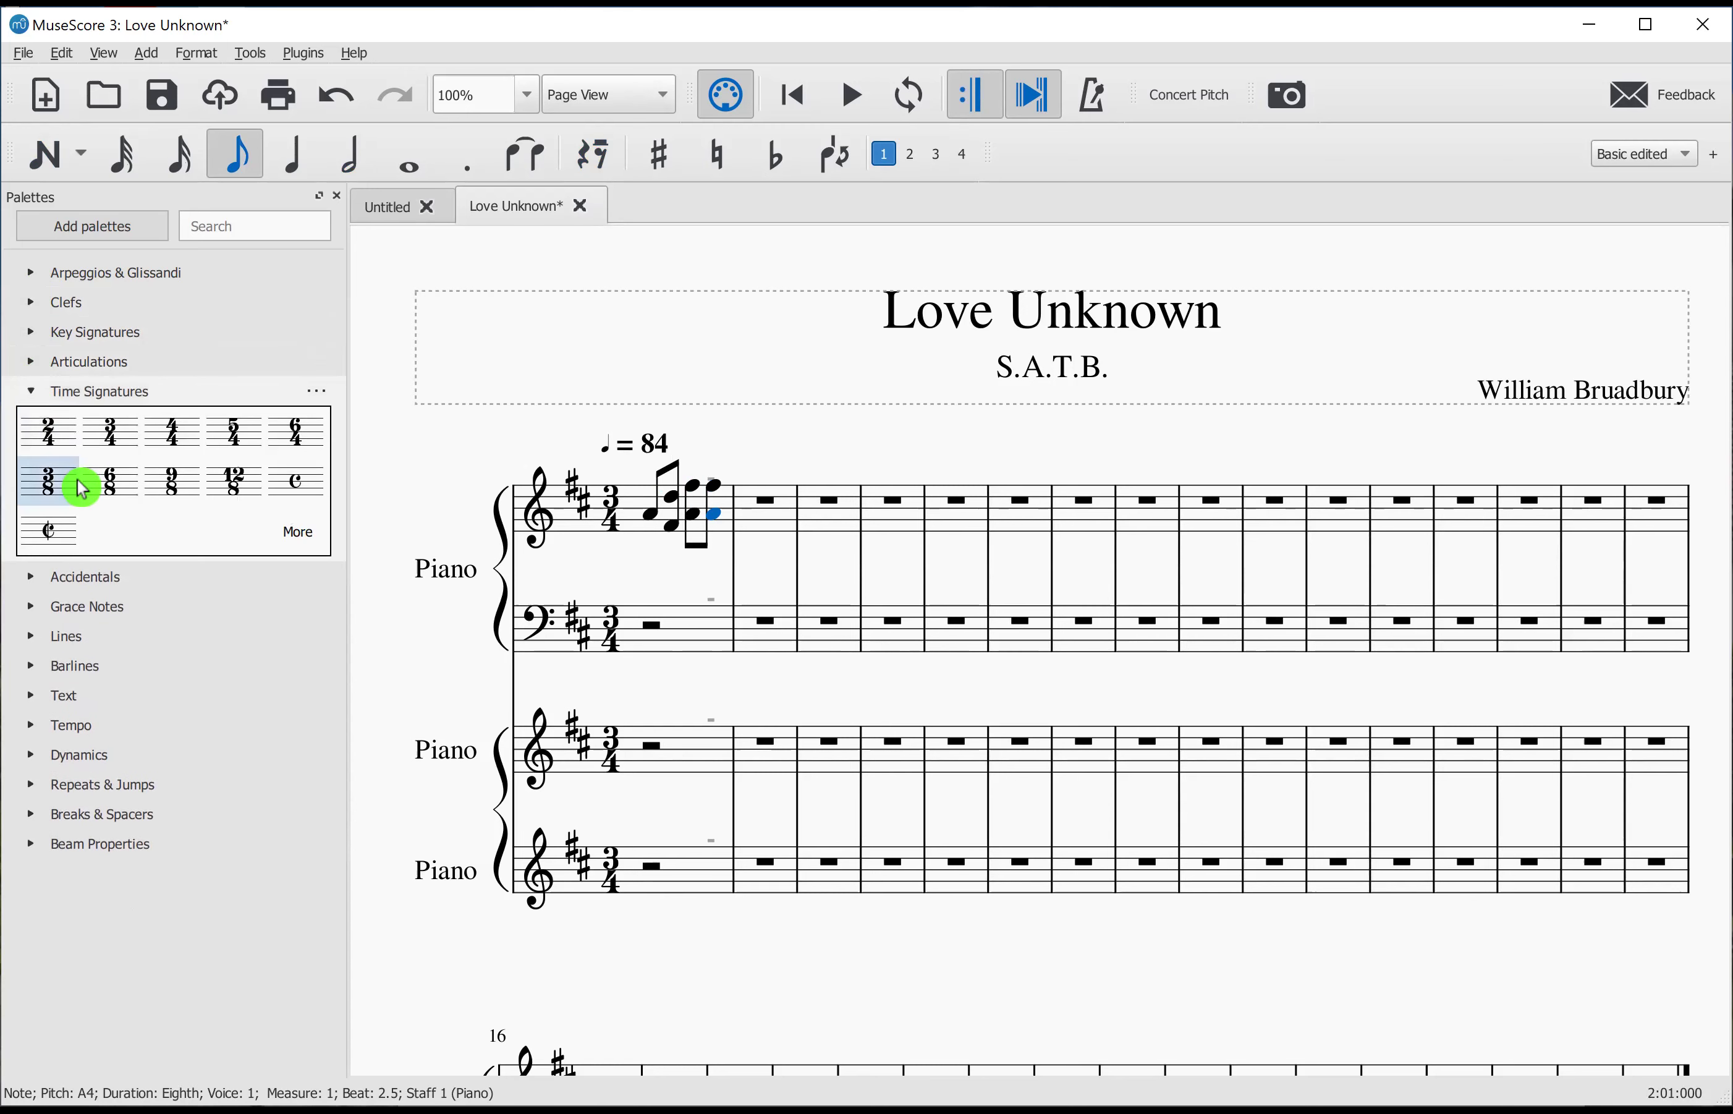
click(36, 397)
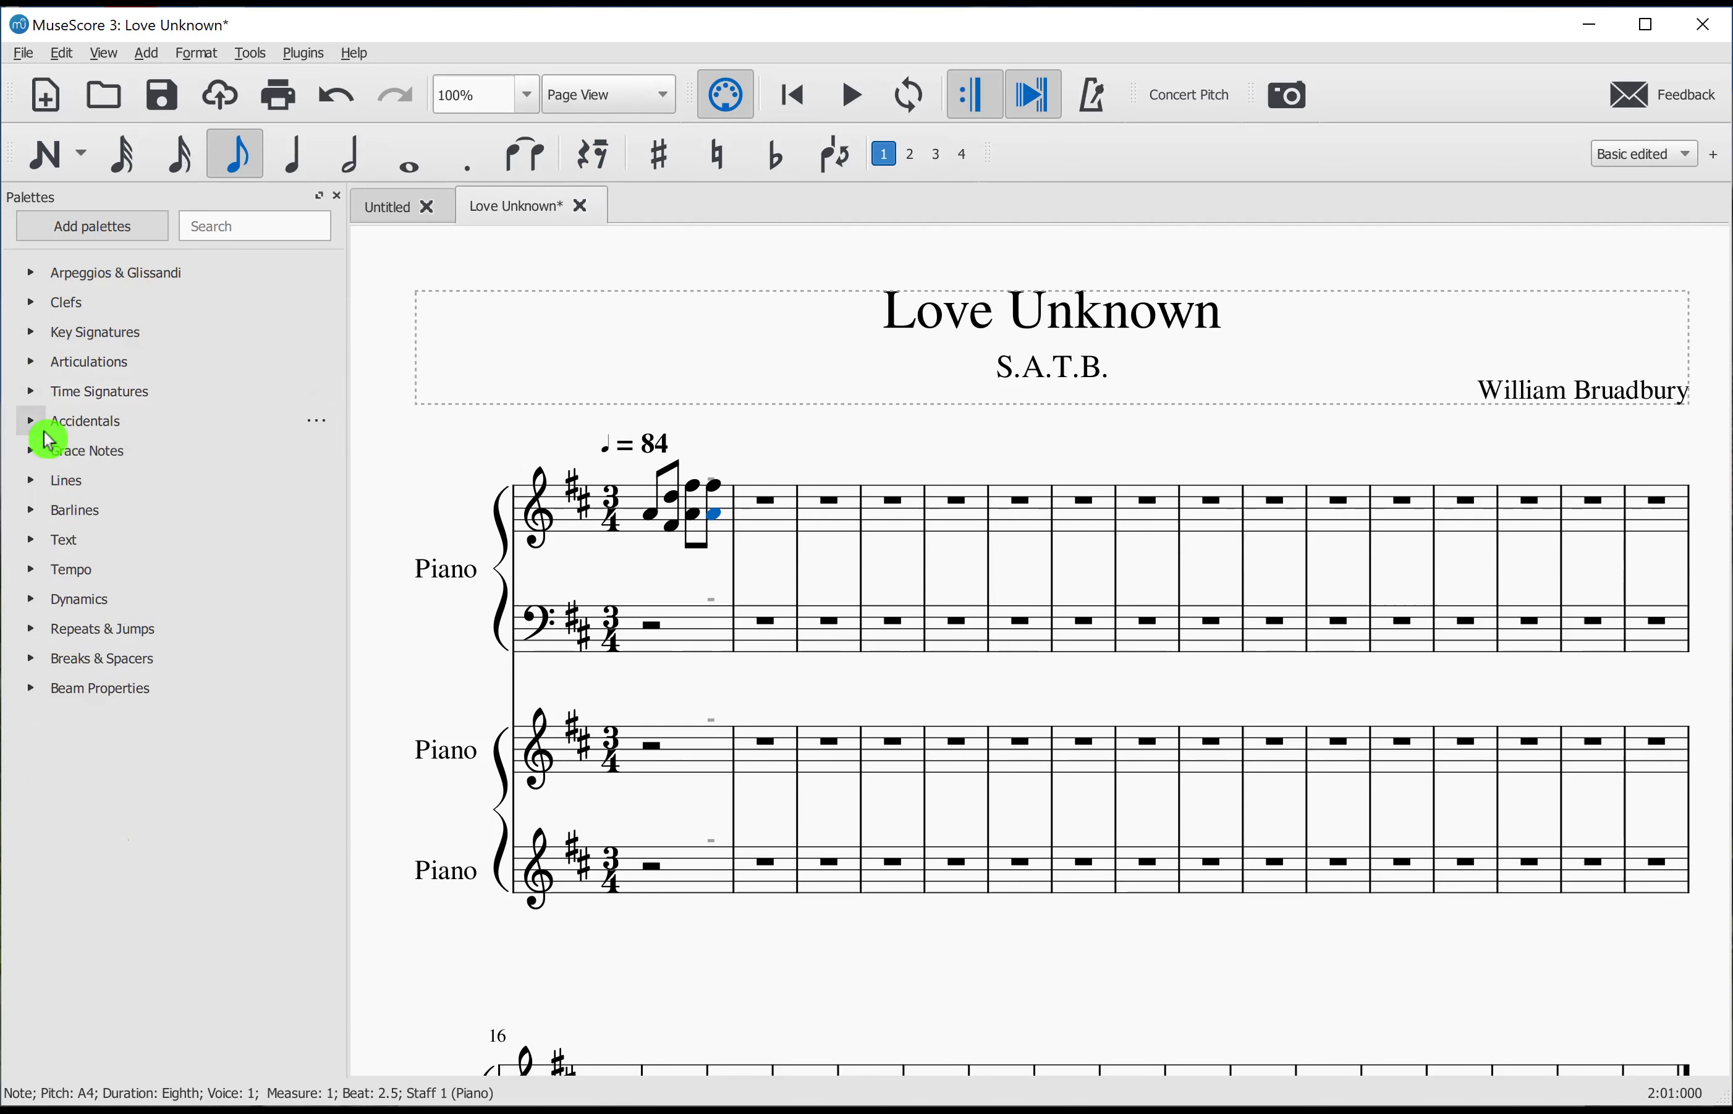
Step: Examine the available accidentals, grace notes and line symbols, including the additional line types
click(33, 422)
click(119, 480)
click(35, 423)
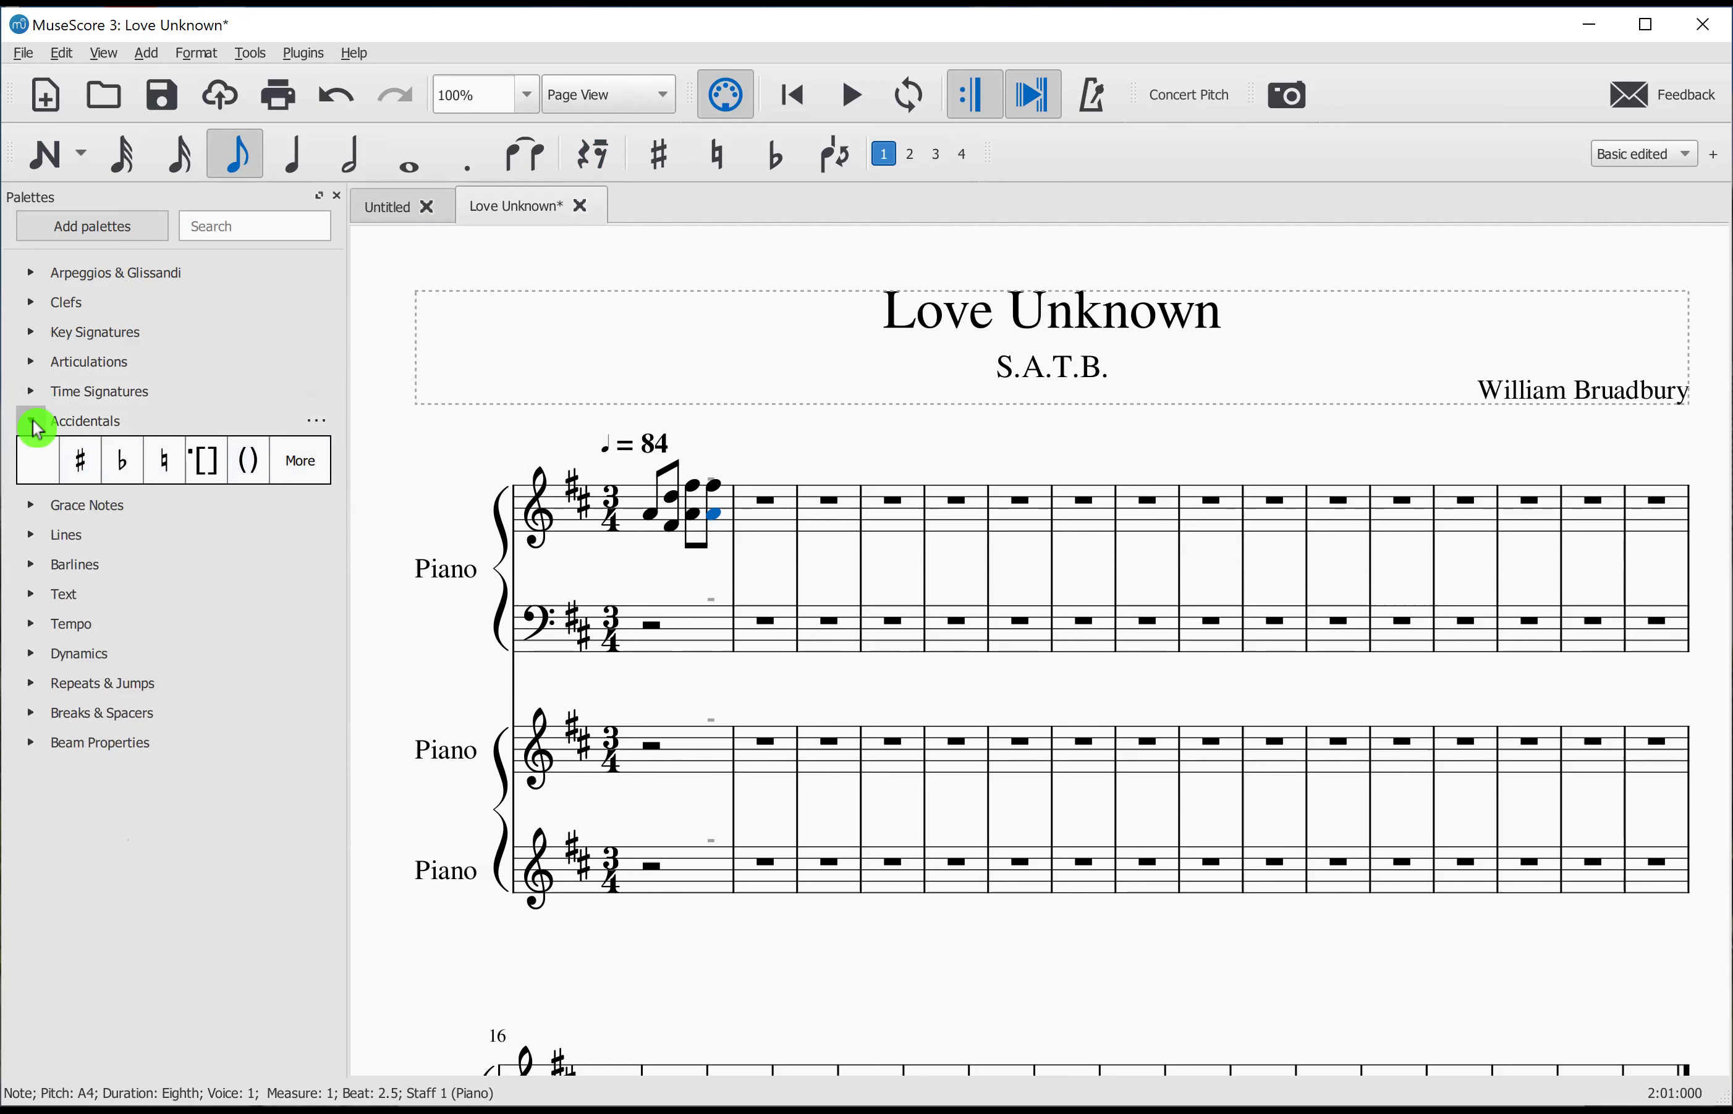
click(35, 425)
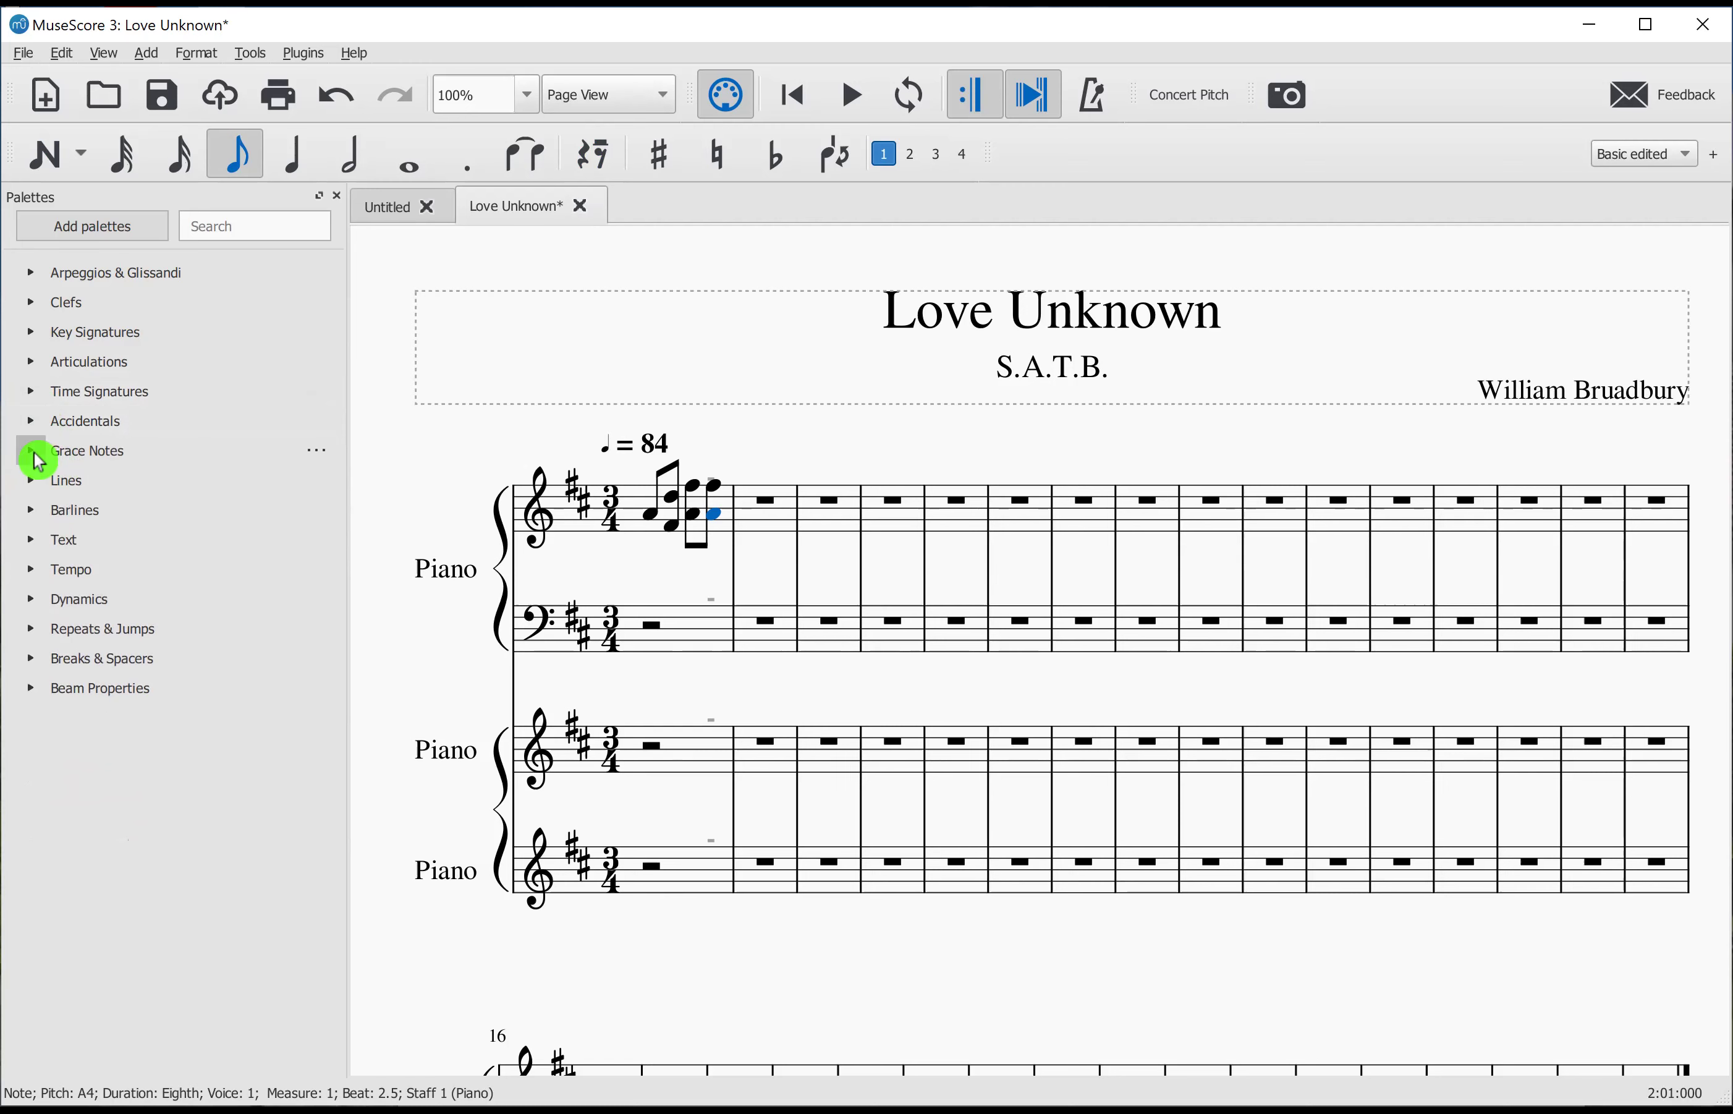
click(32, 452)
click(33, 455)
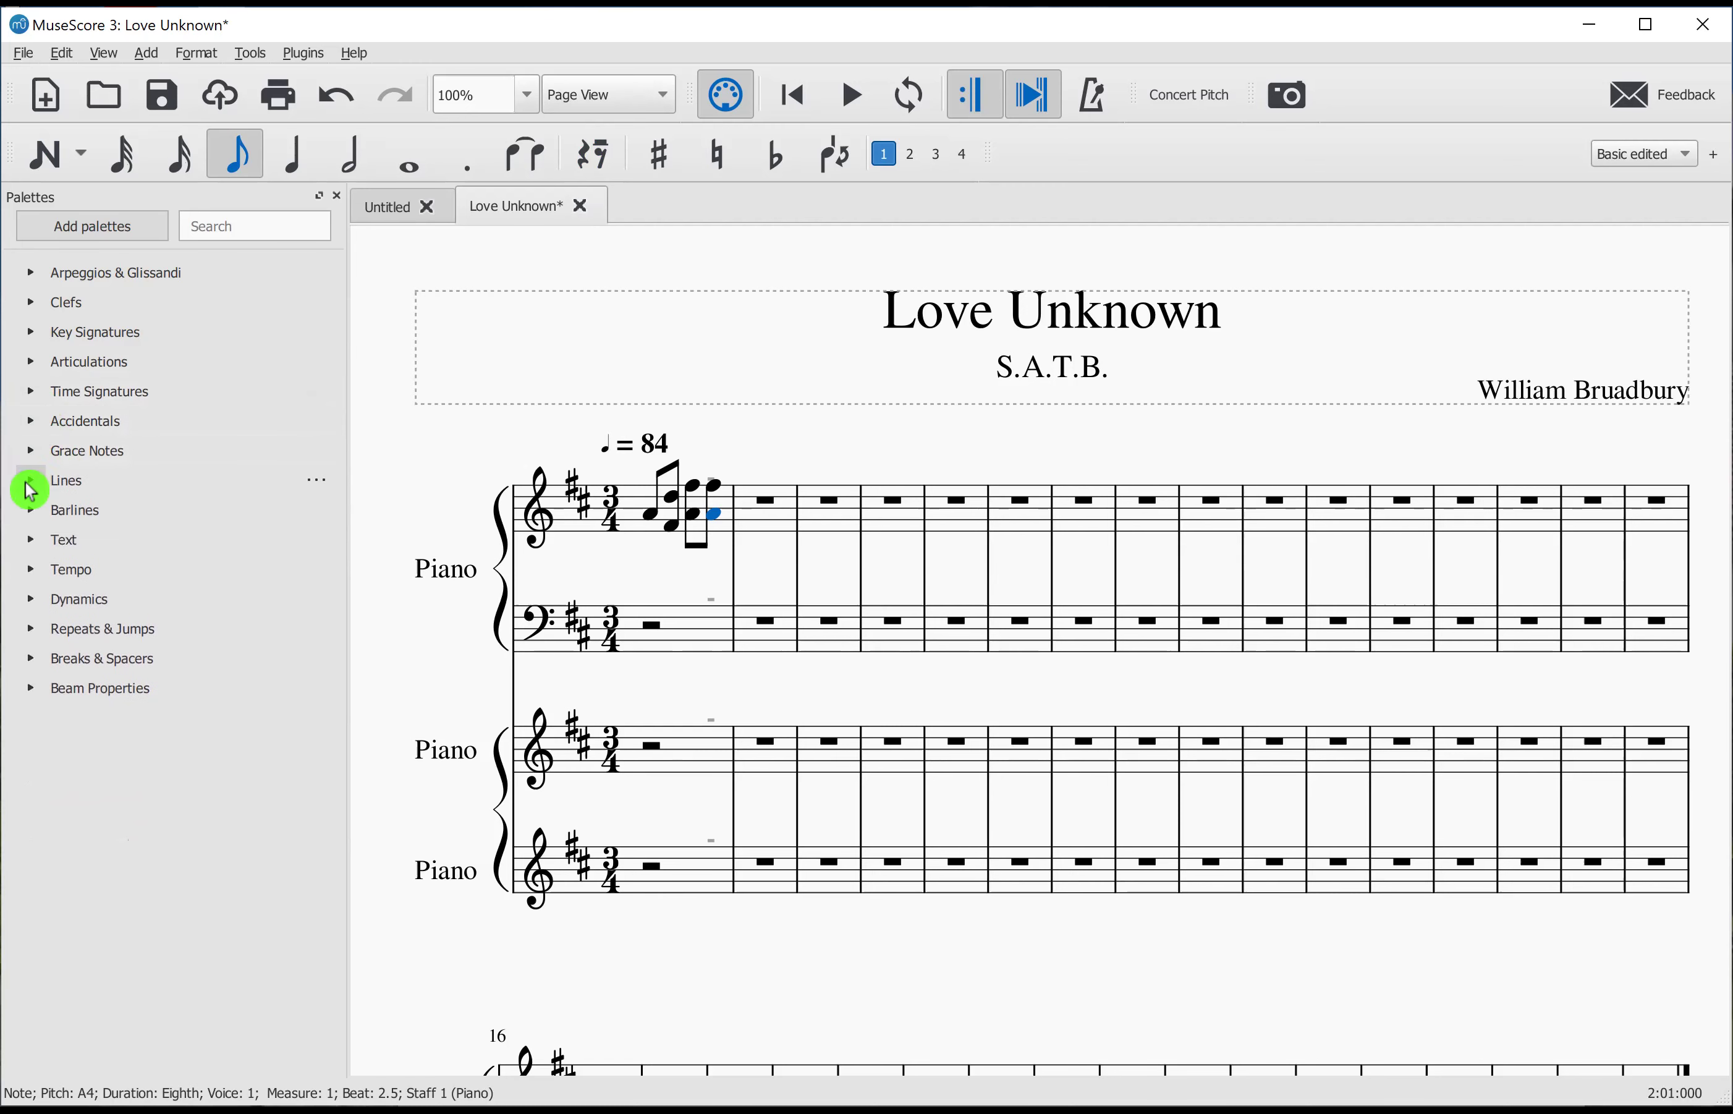
click(32, 494)
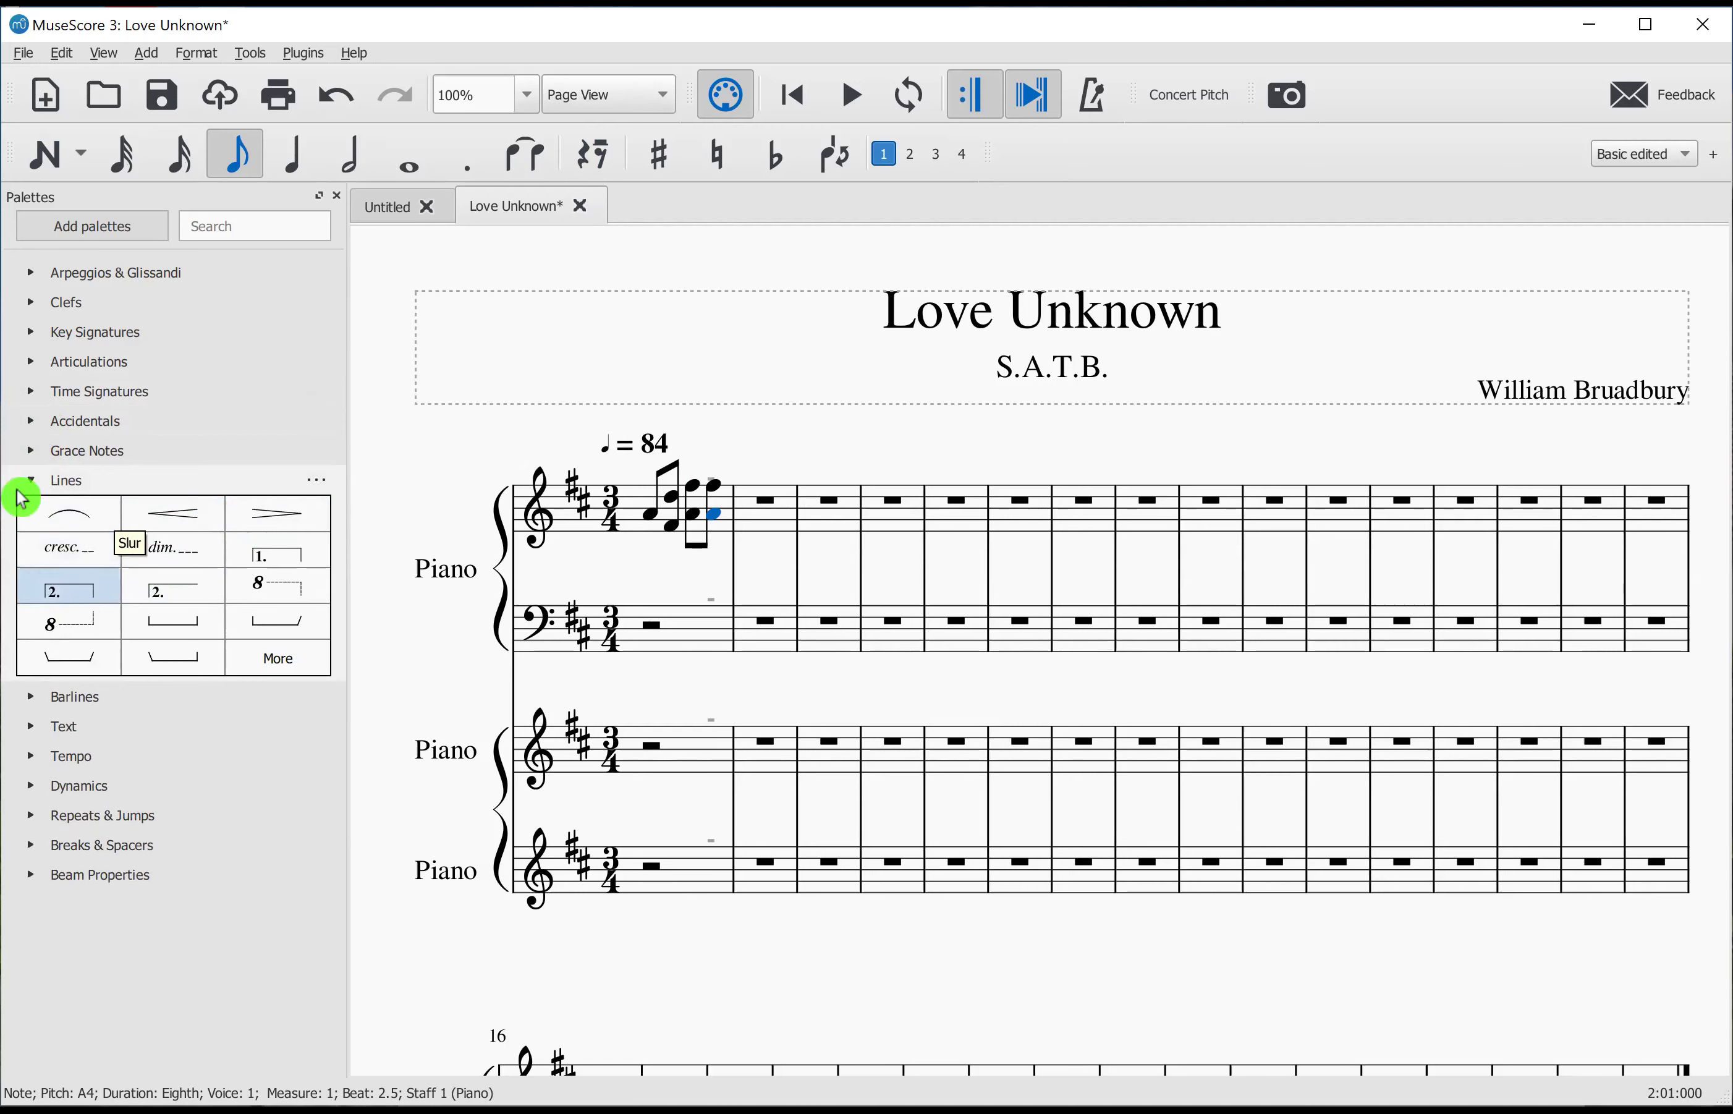
click(38, 482)
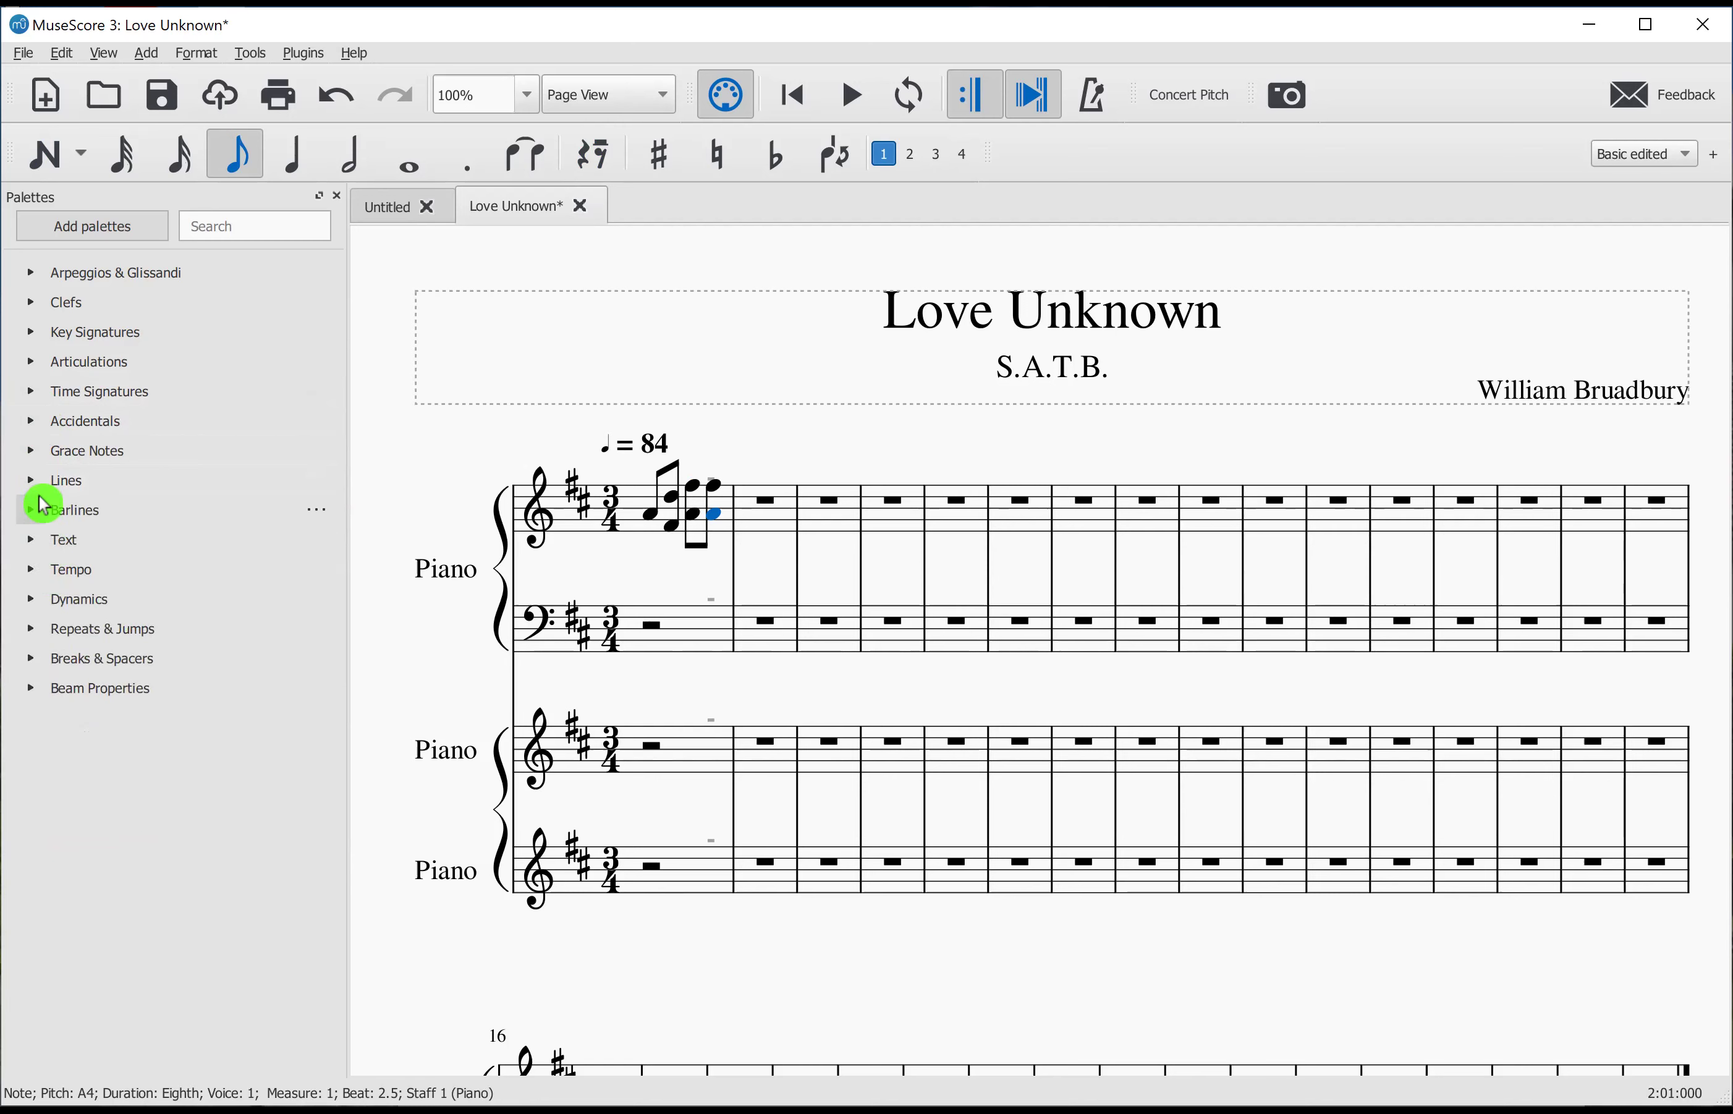
click(36, 489)
click(283, 663)
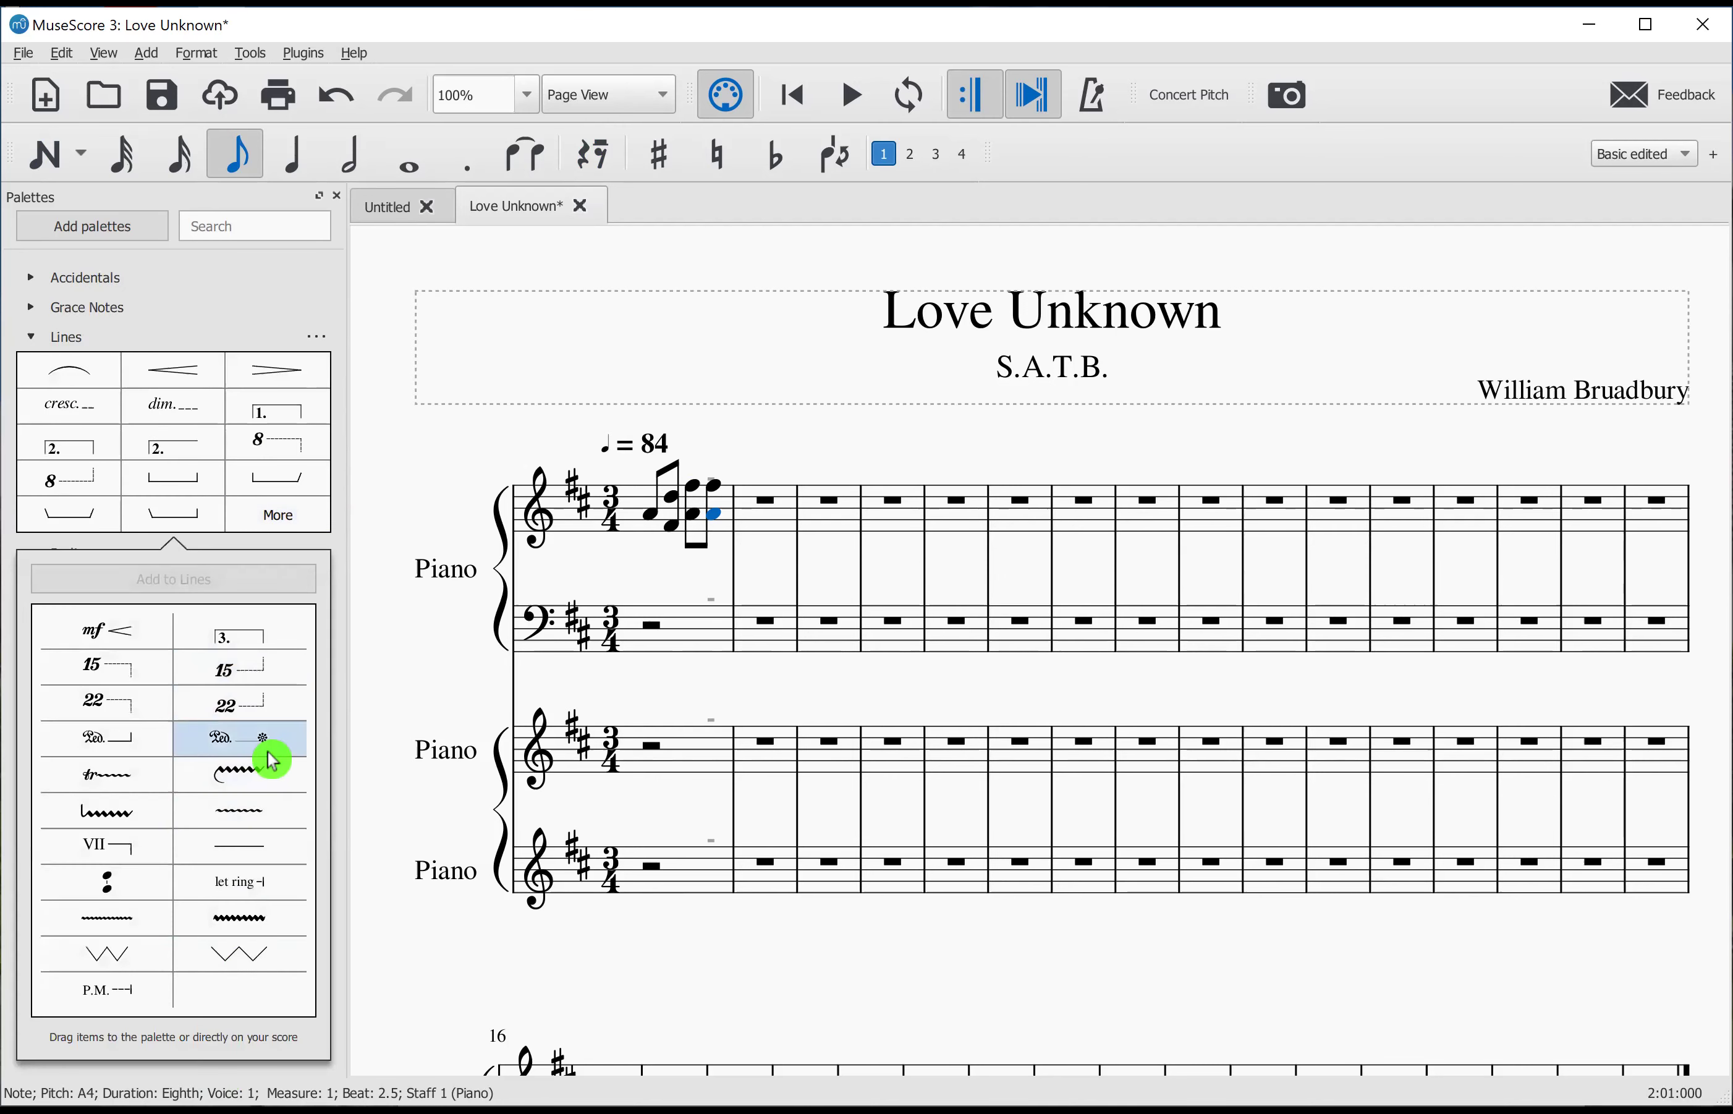
click(273, 514)
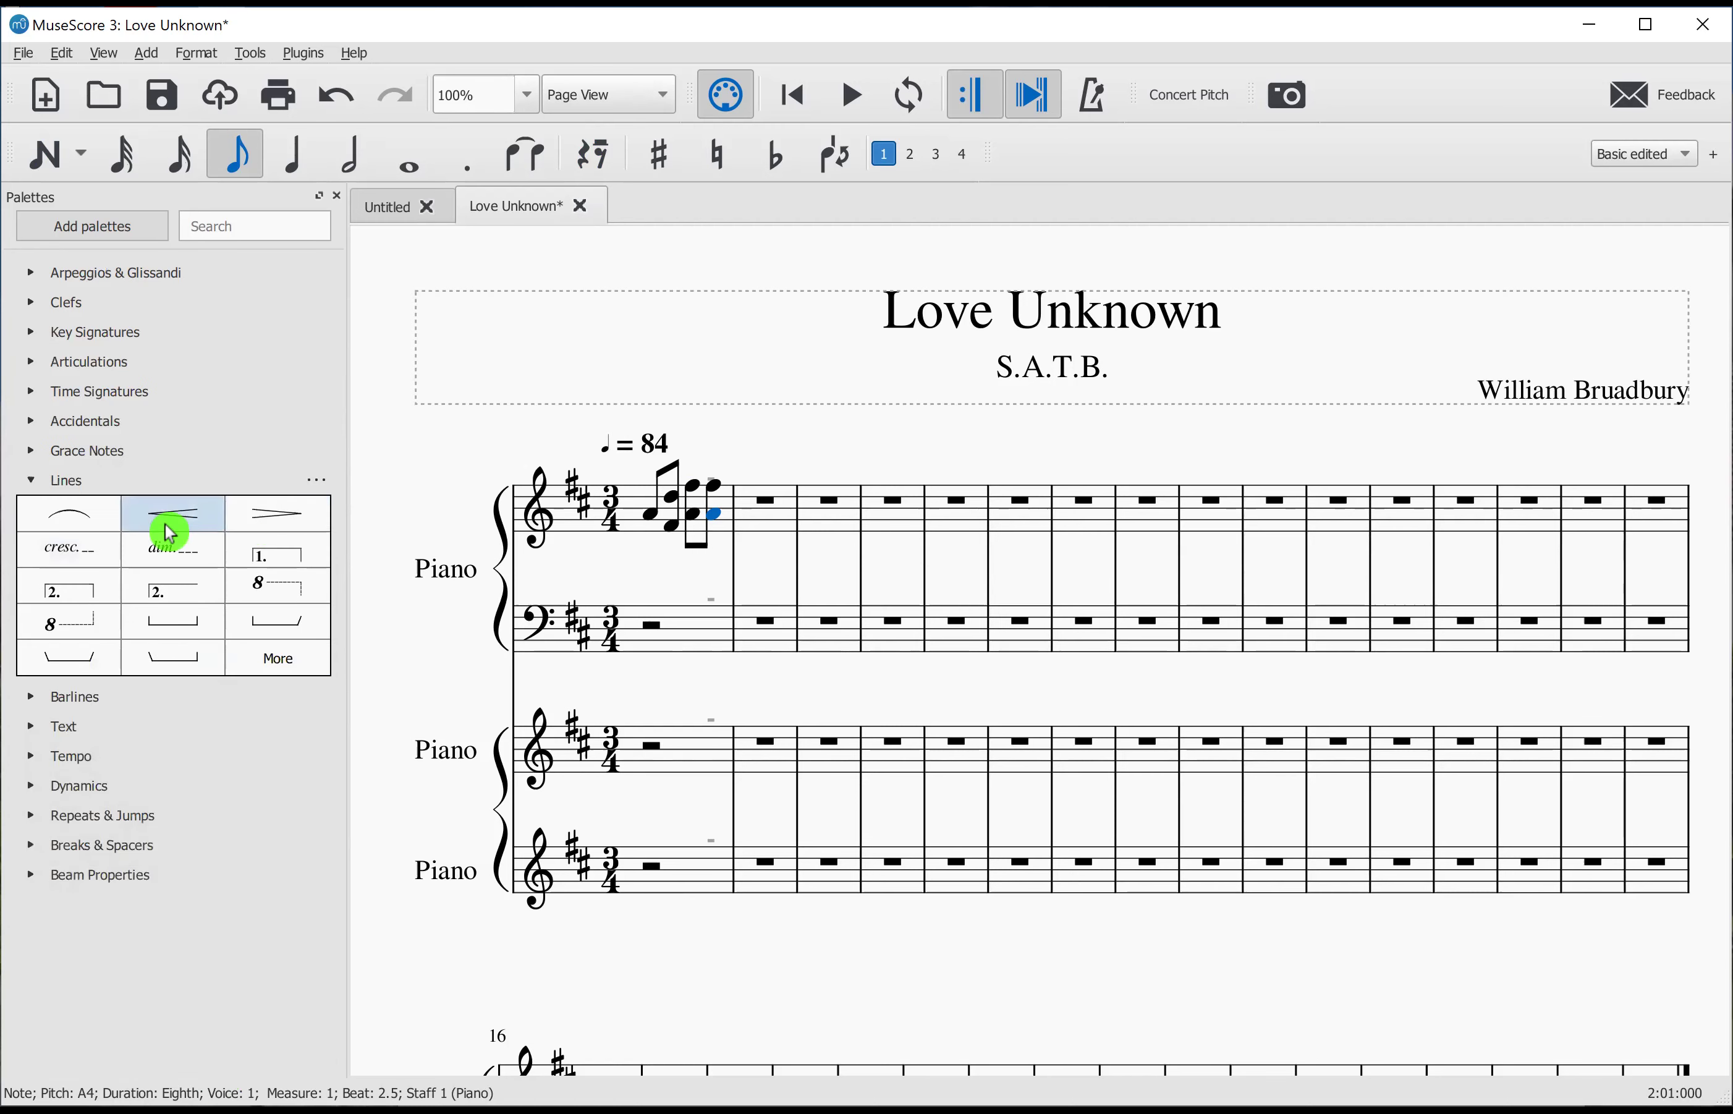
click(29, 484)
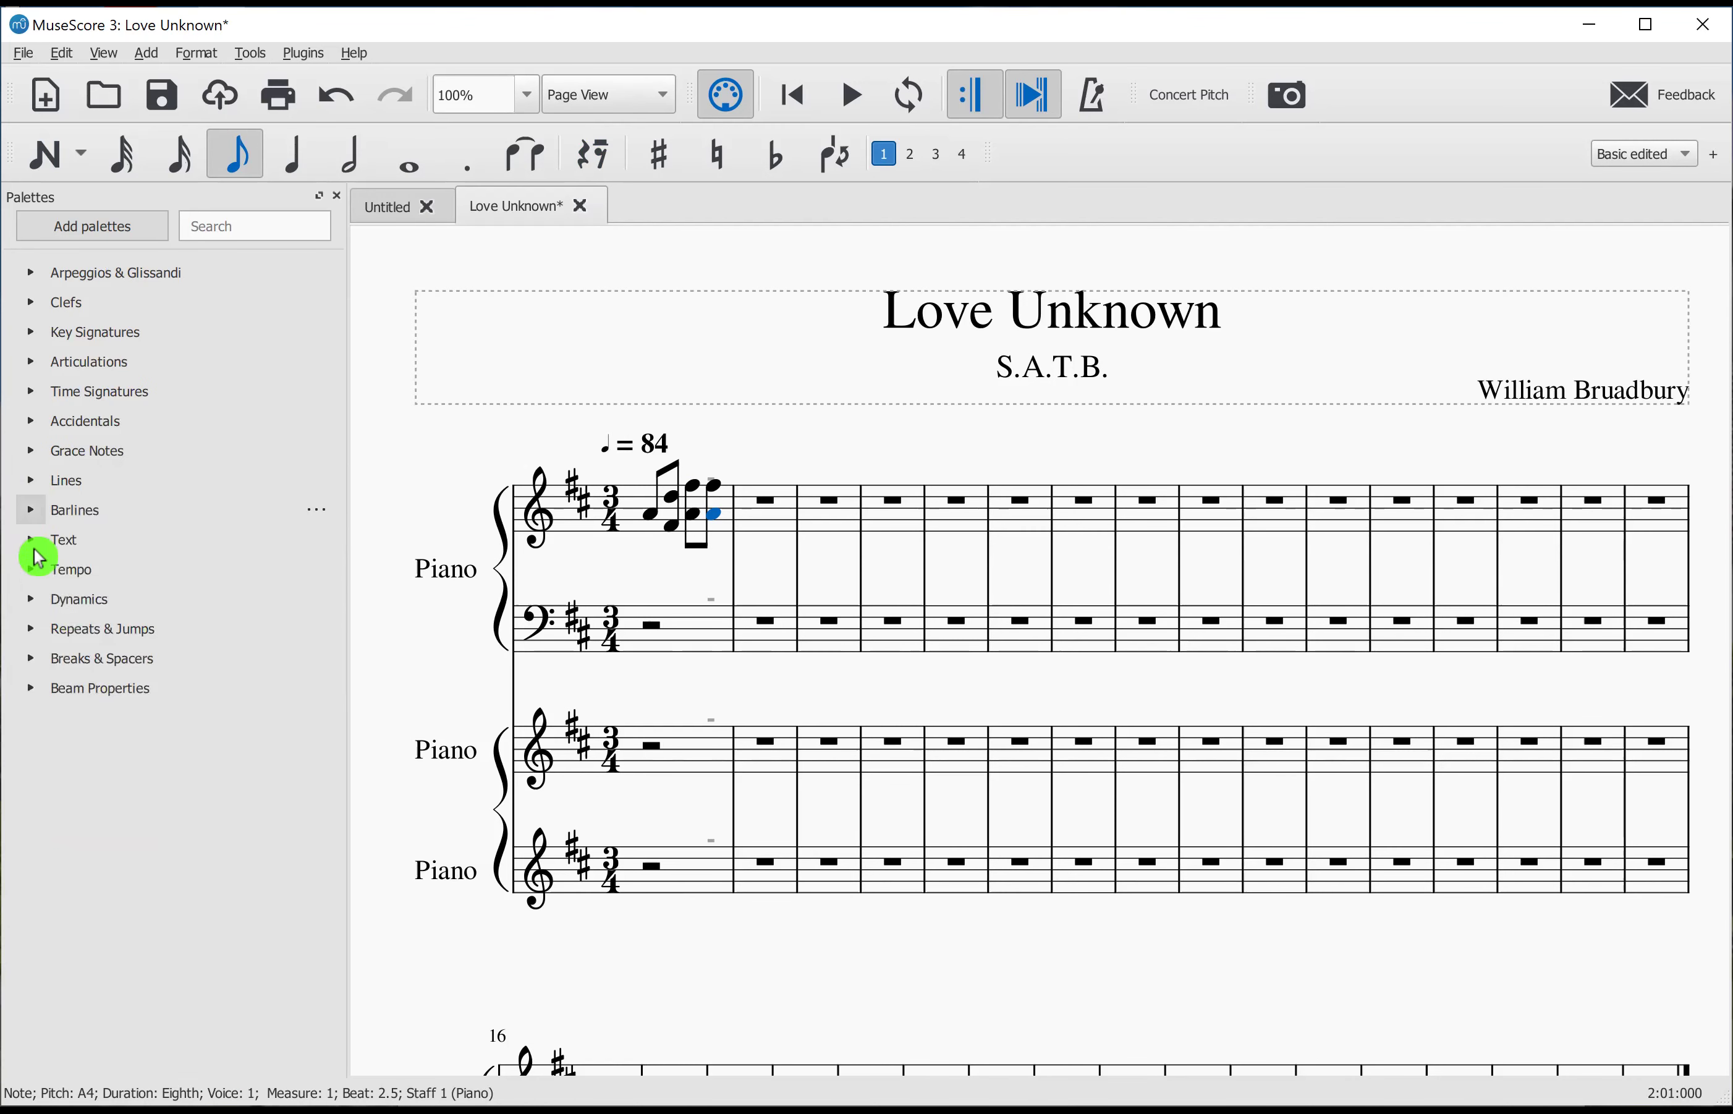
Step: Examine the available barline styles, text elements and tempo markings
click(30, 510)
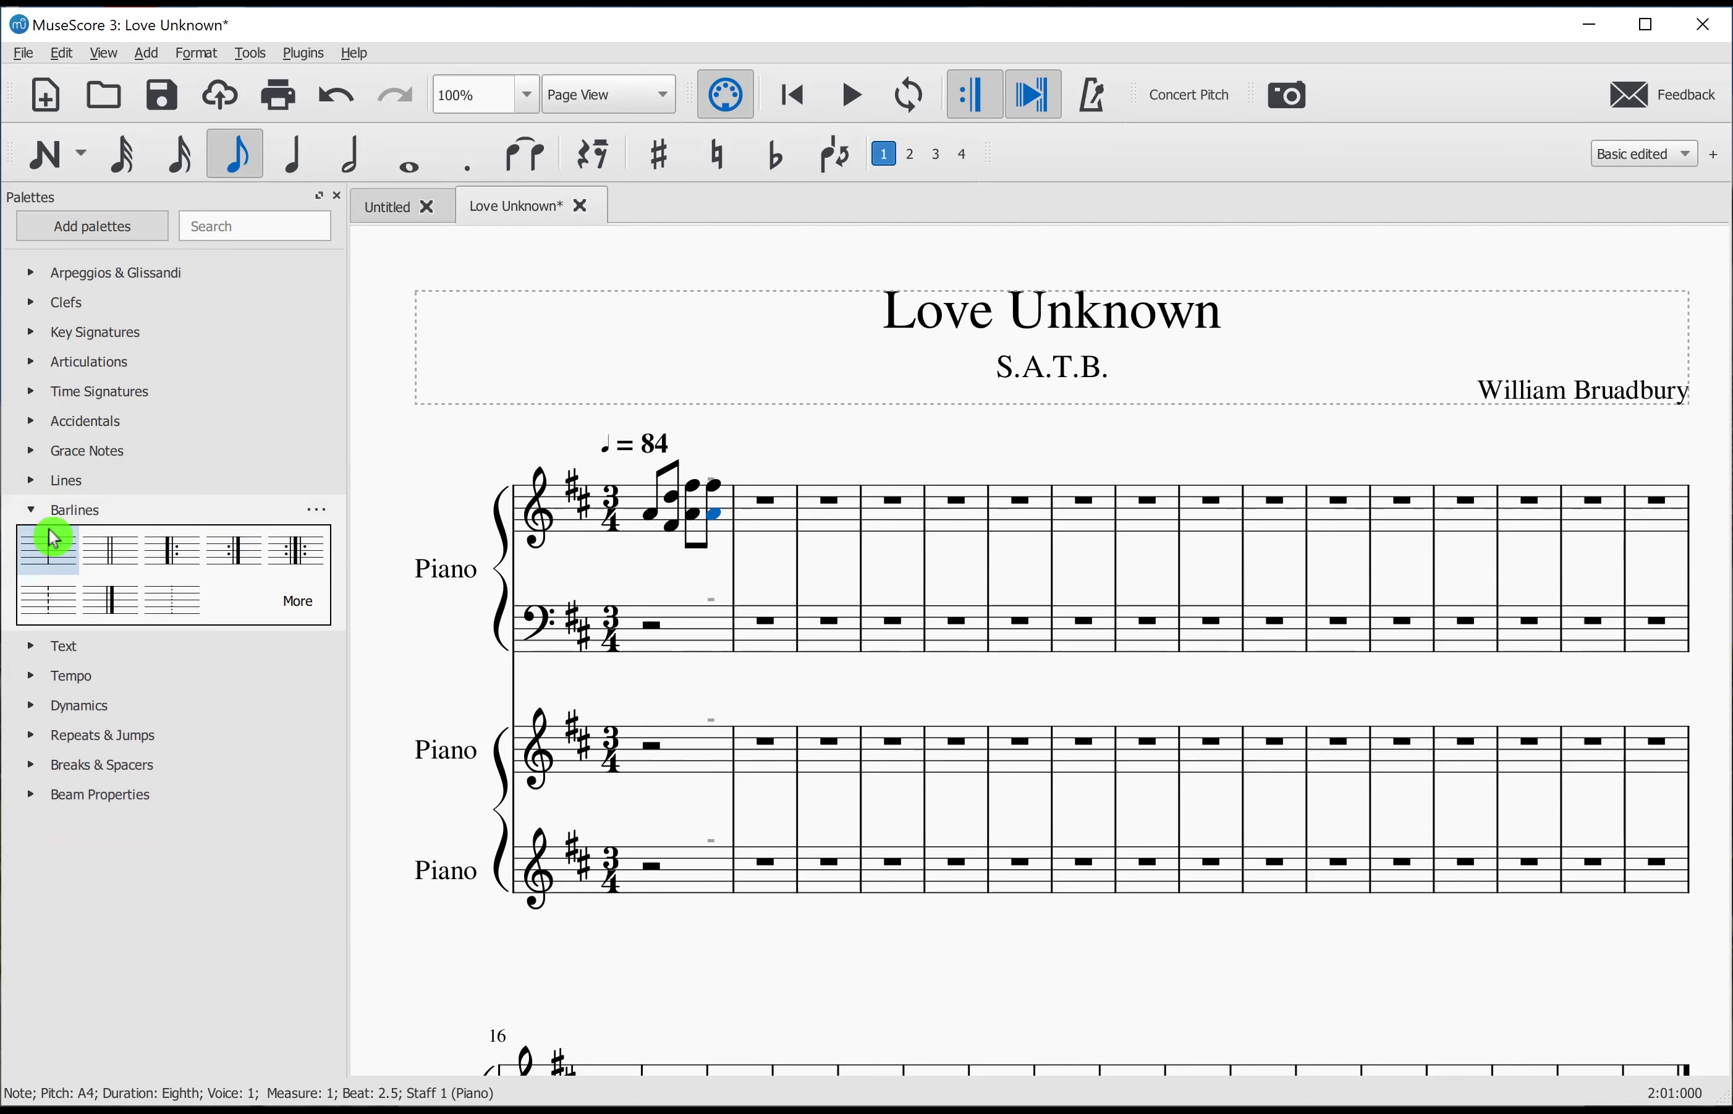
click(33, 510)
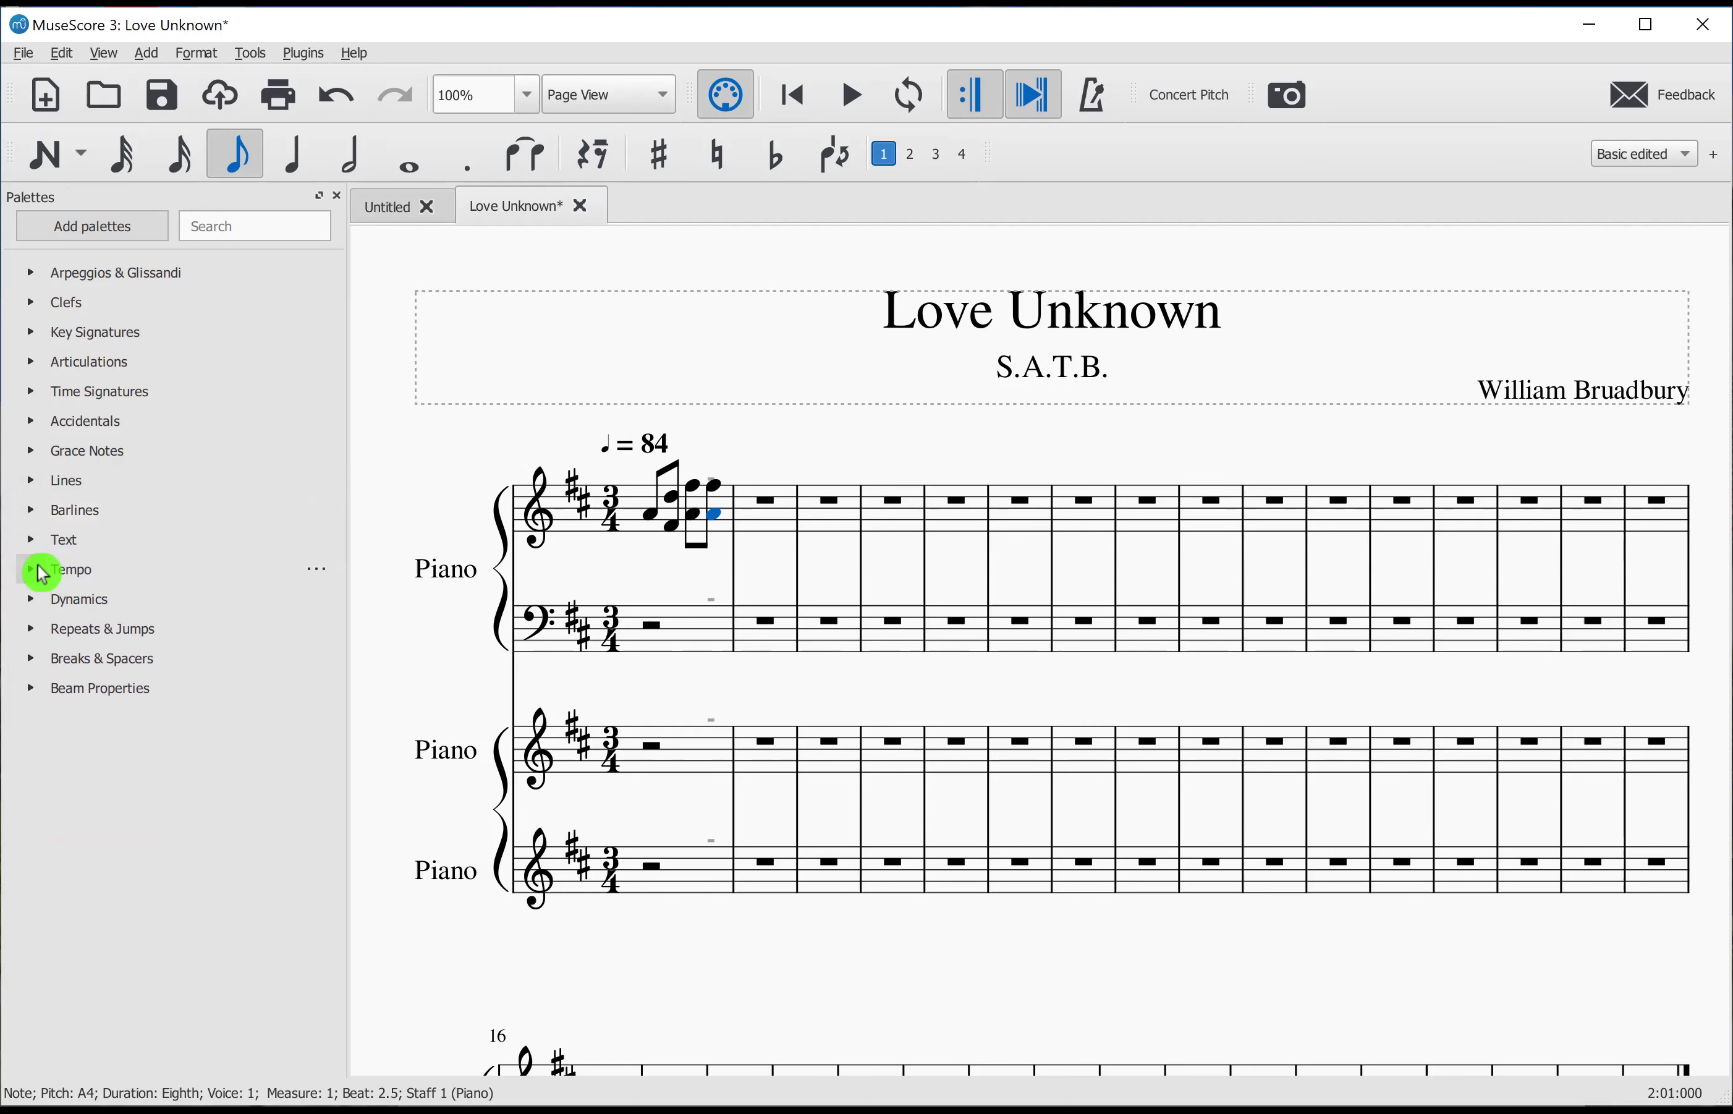
click(32, 540)
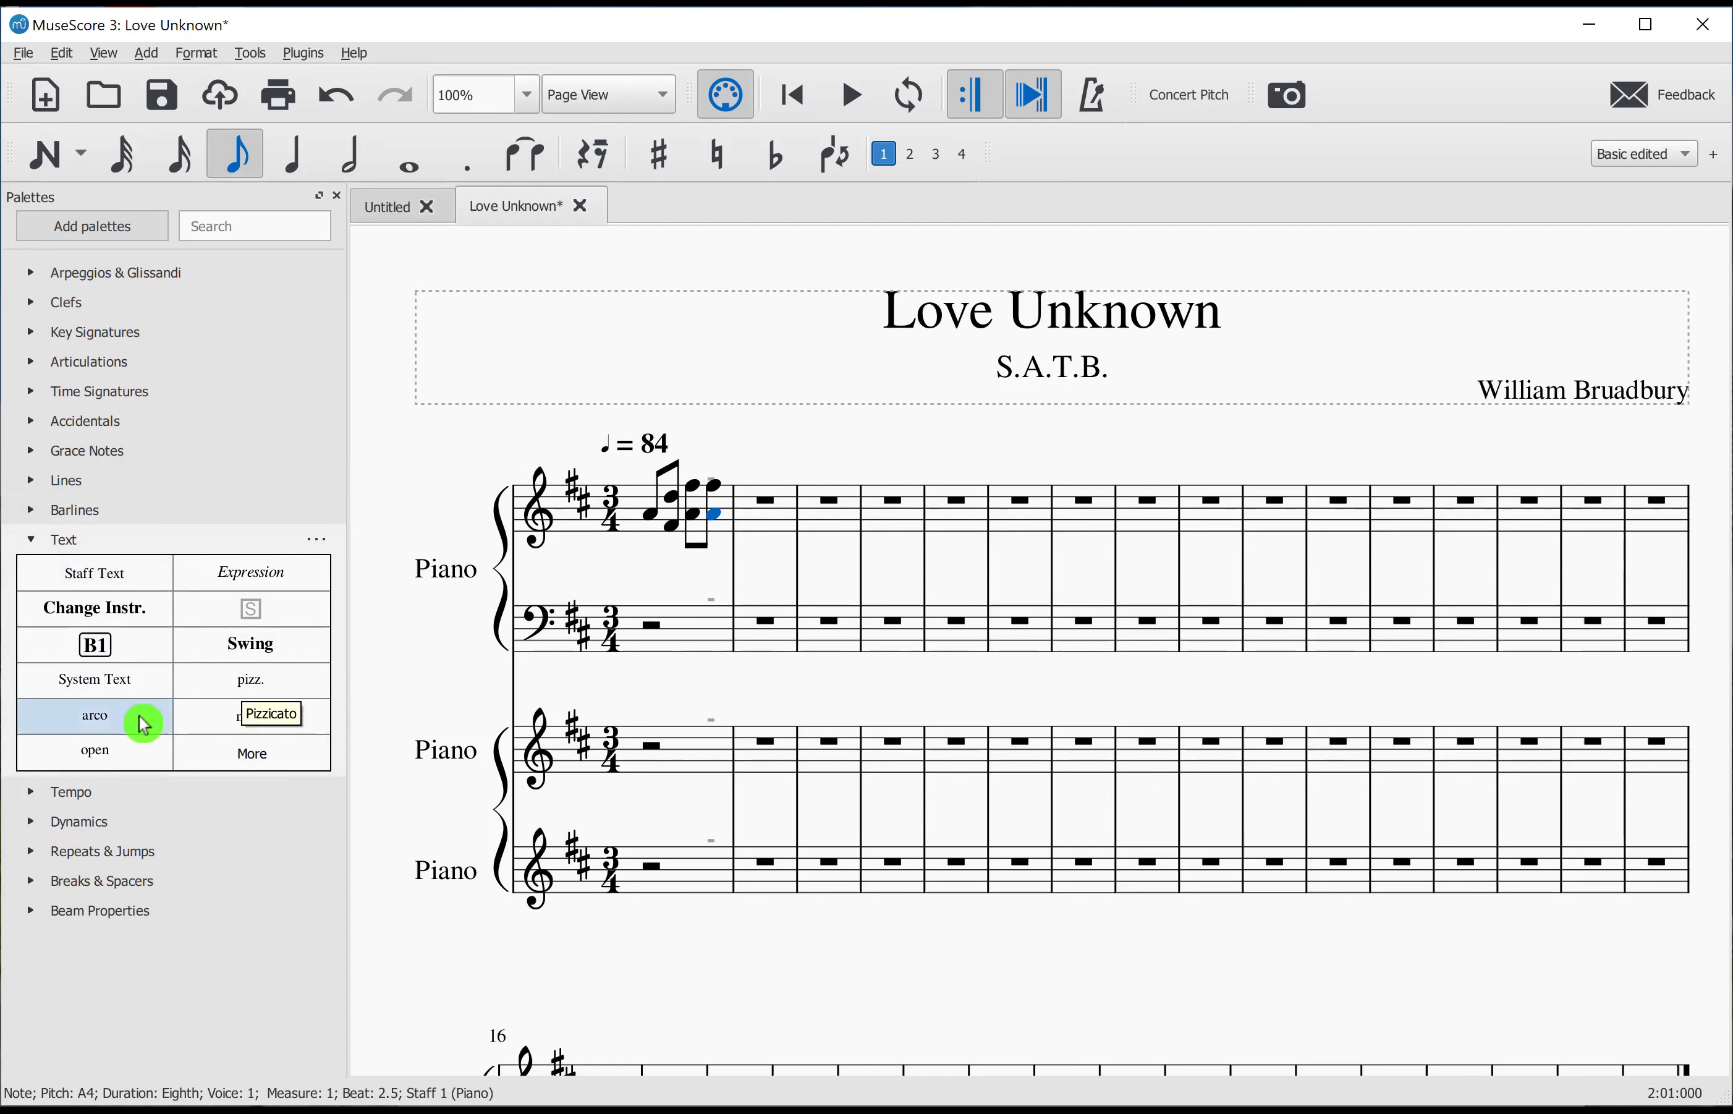
click(34, 552)
click(29, 577)
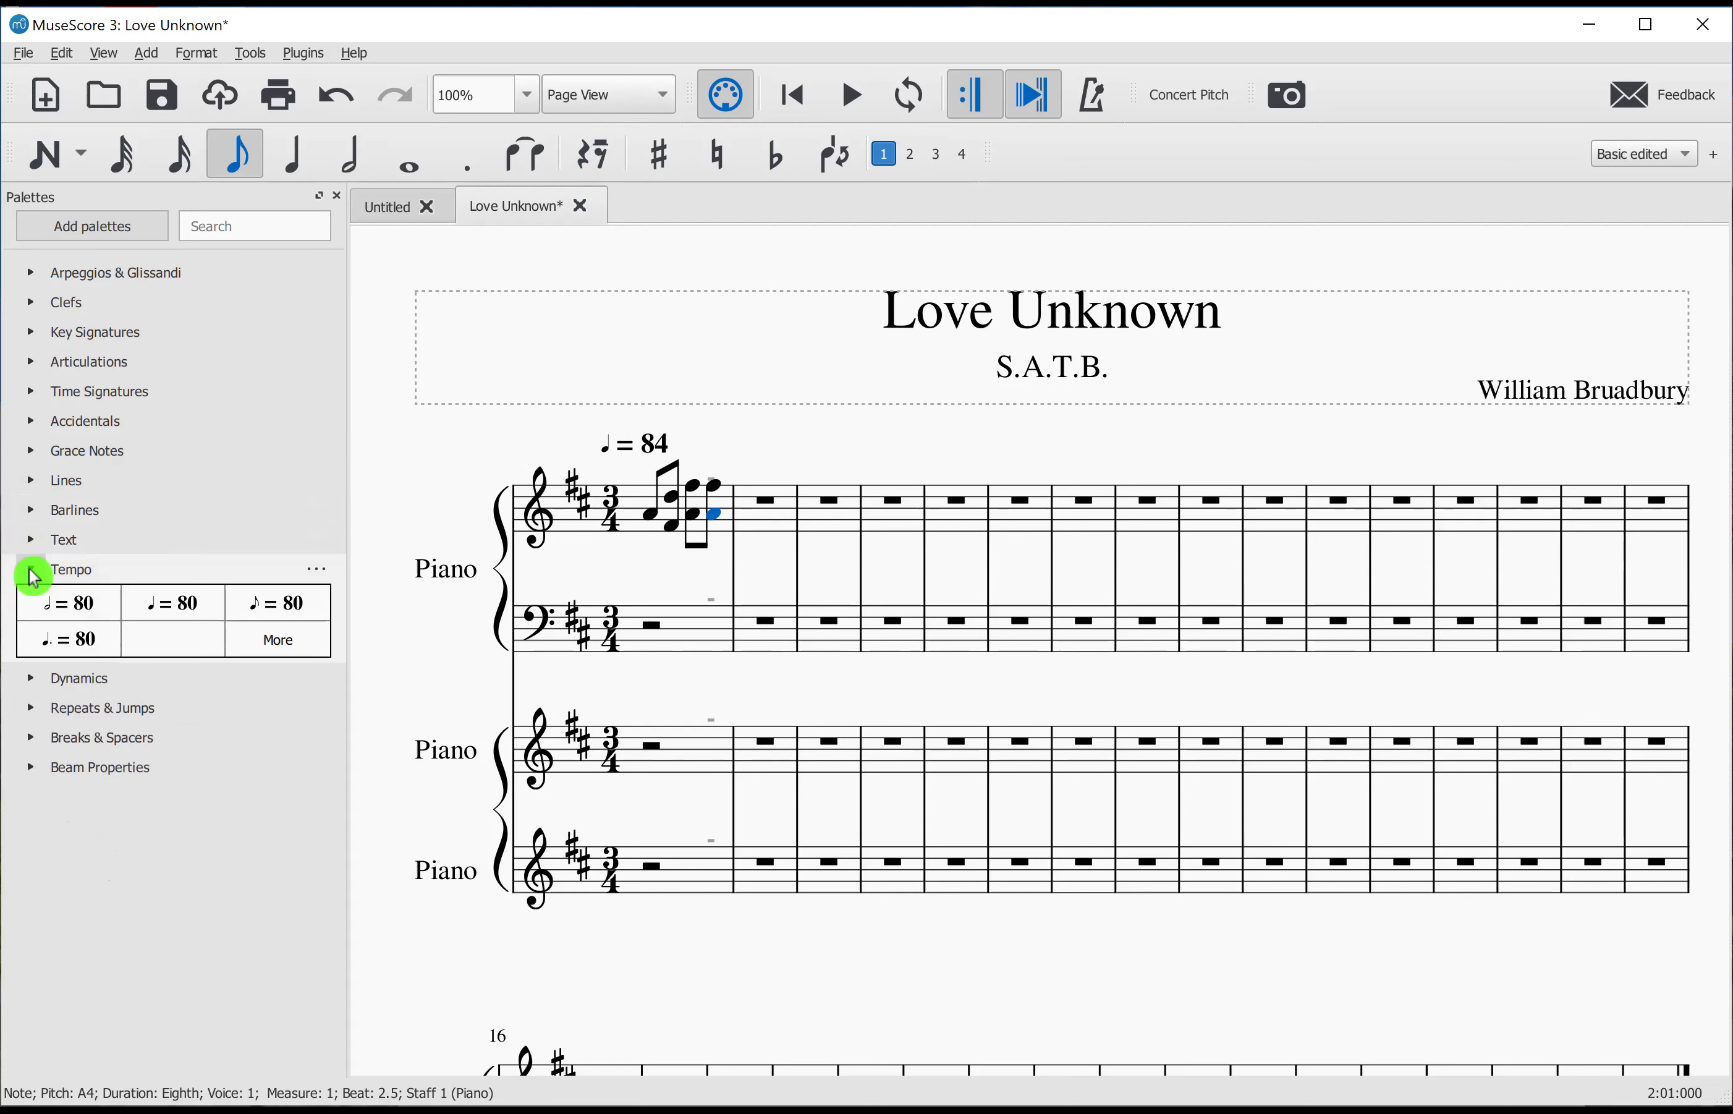
click(32, 576)
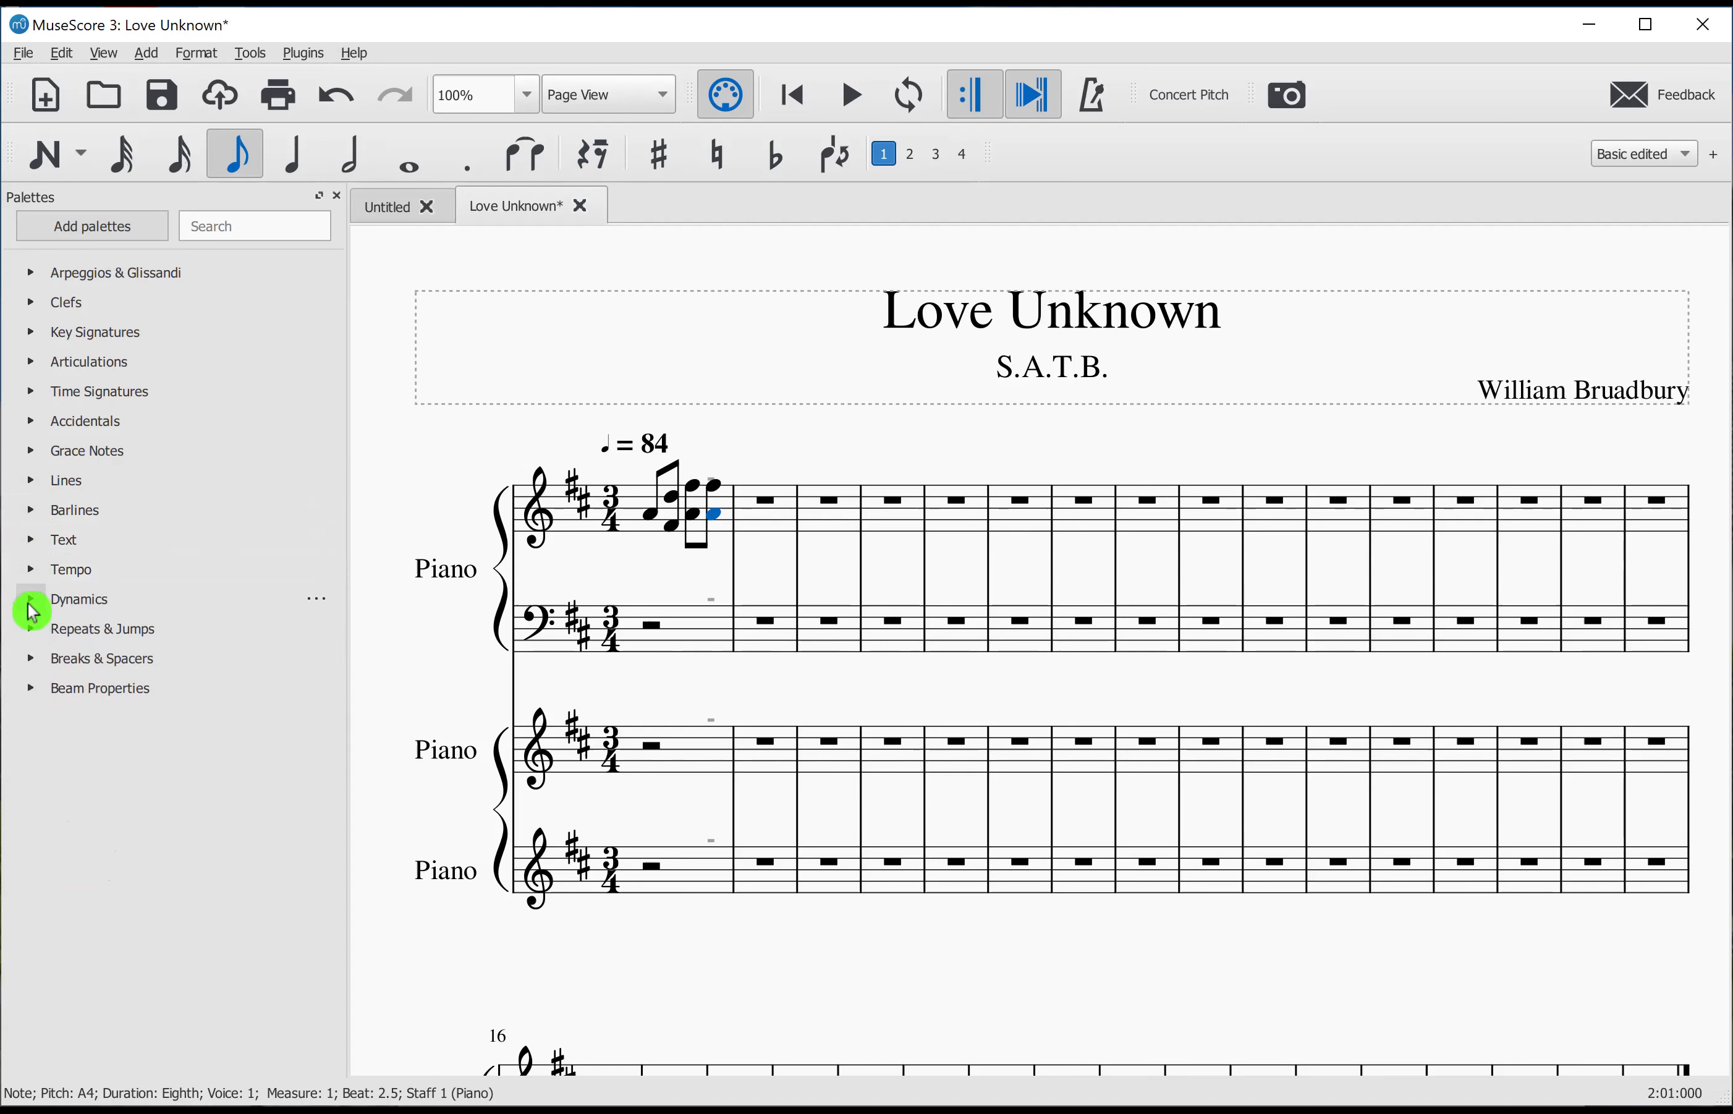
Step: Add an mp dynamic to the first note of the top staff's pickup measure
click(32, 606)
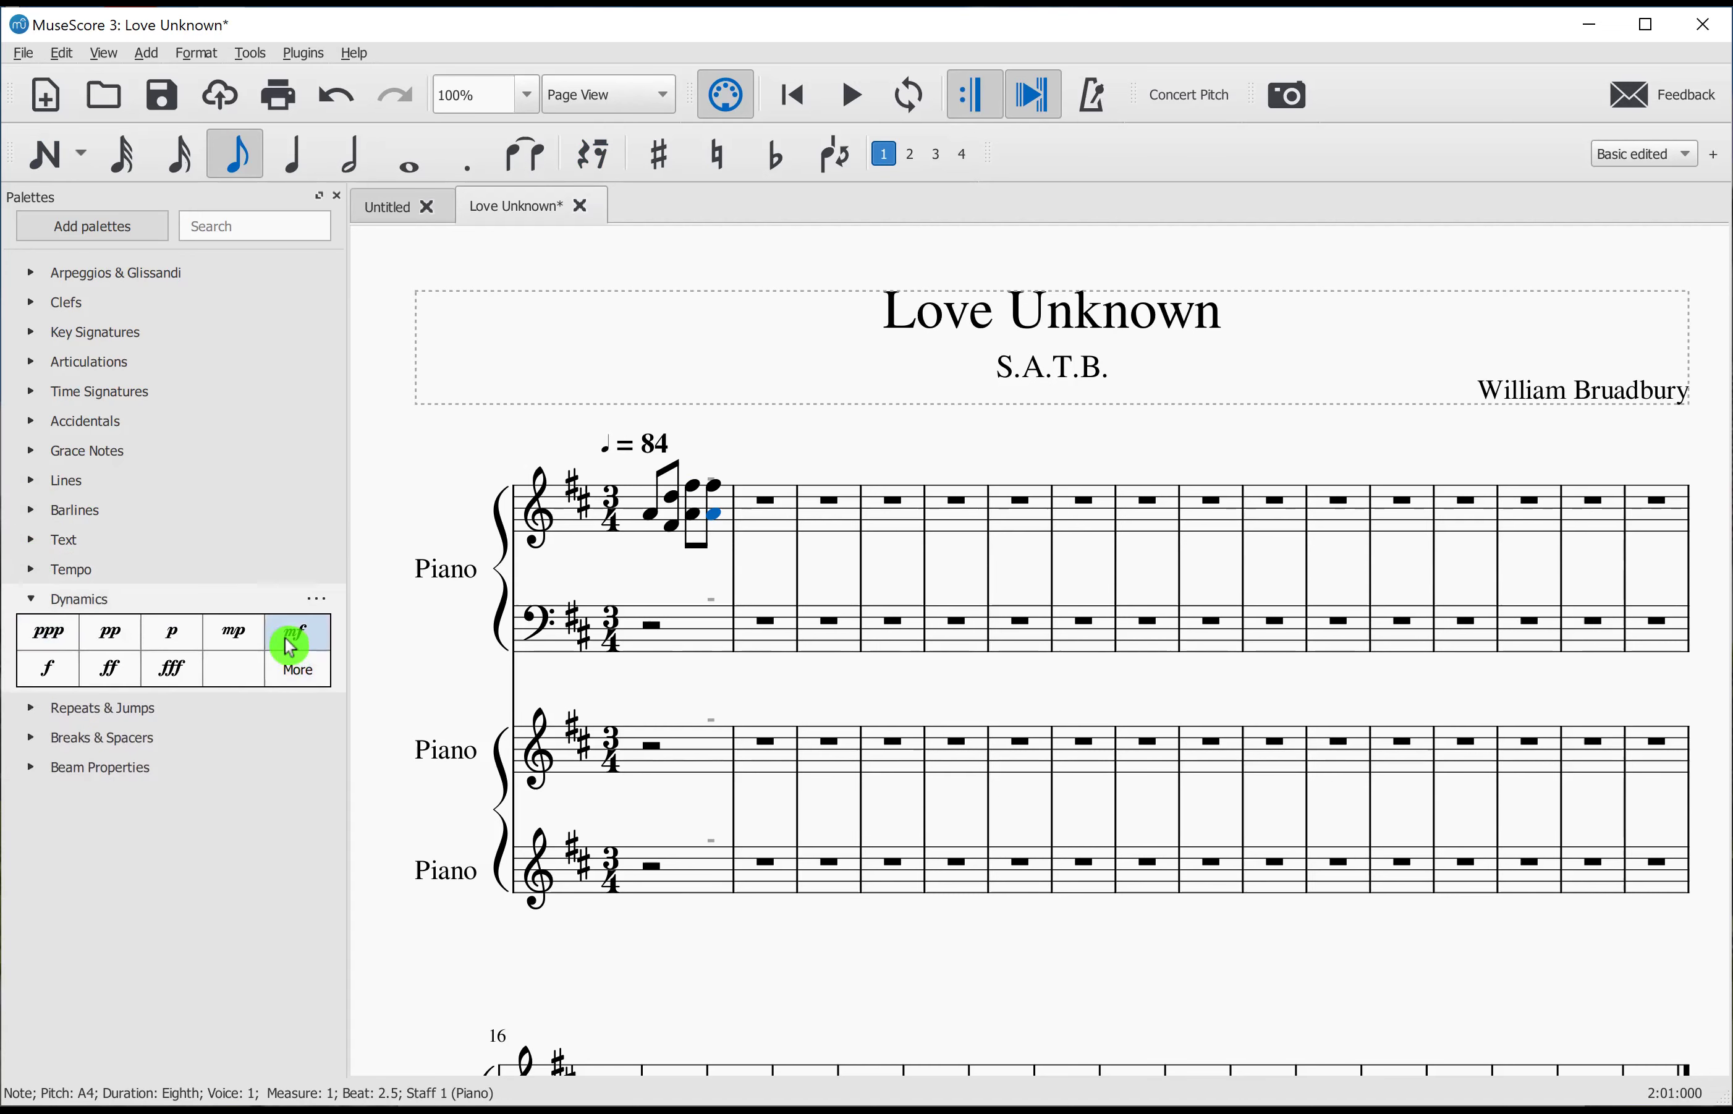
drag(289, 646, 651, 518)
click(652, 519)
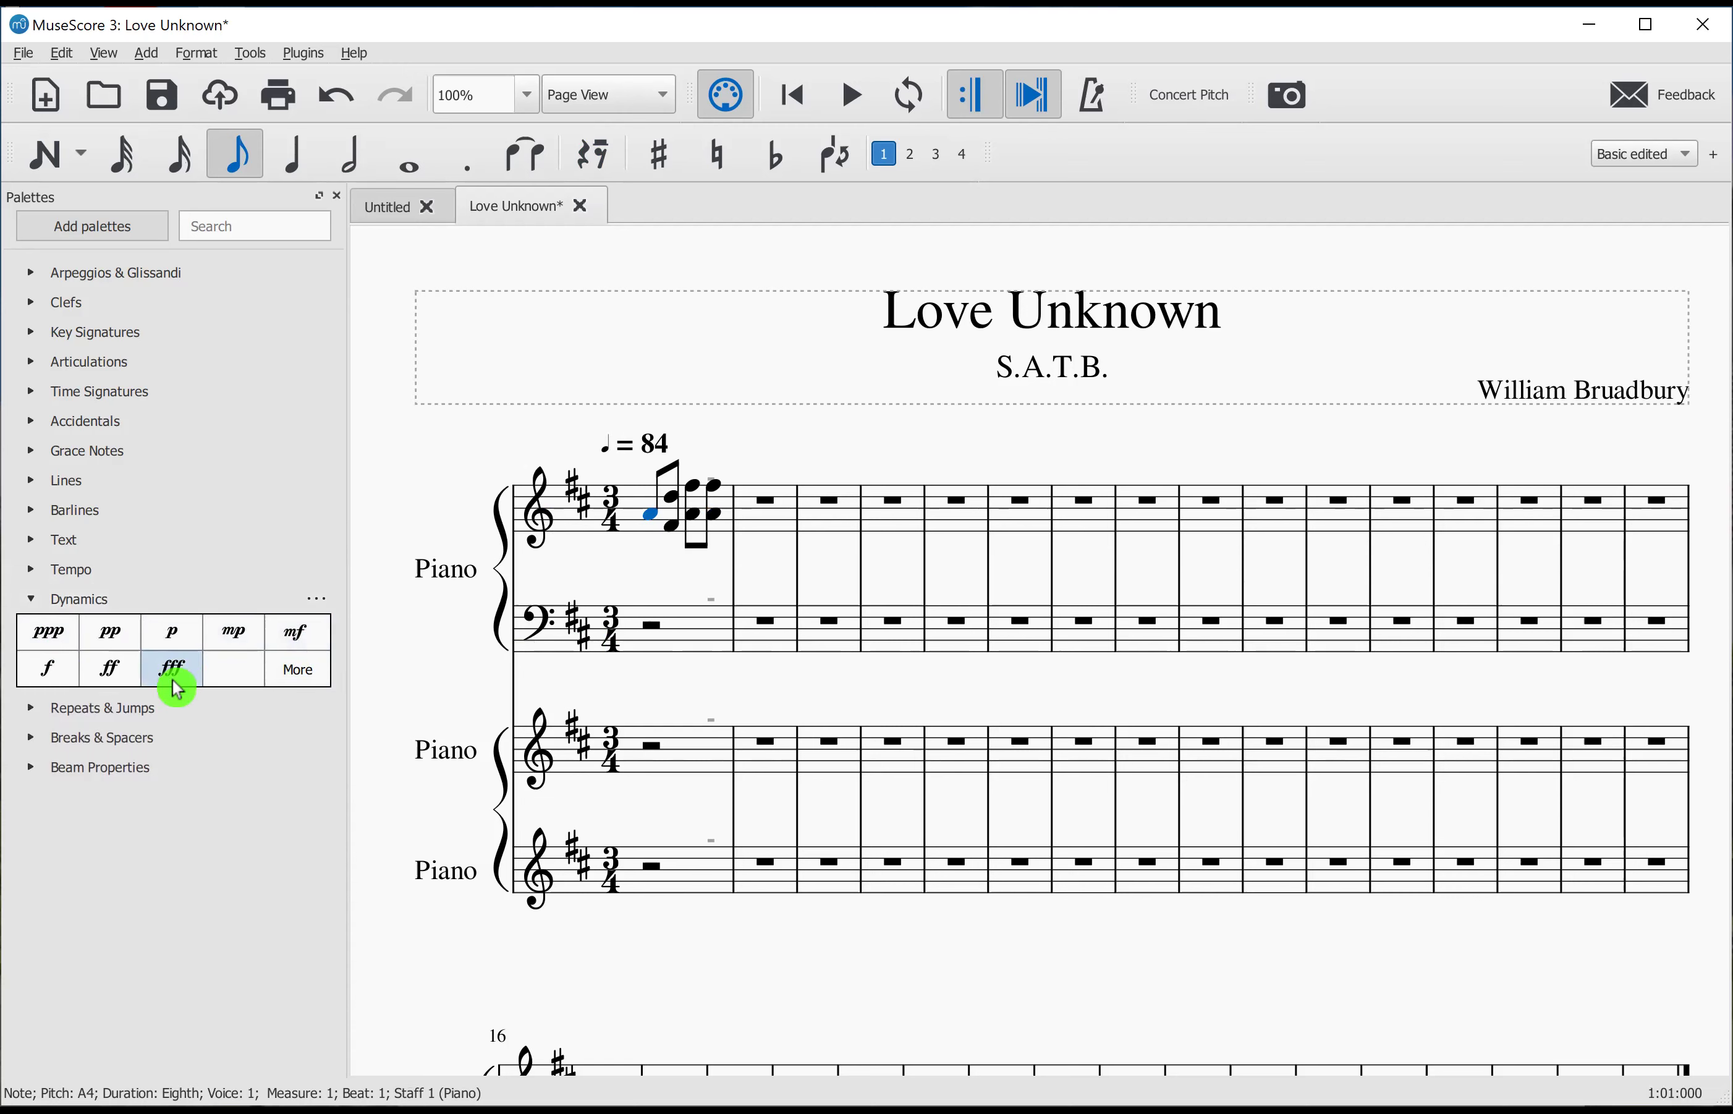
drag(224, 650, 234, 643)
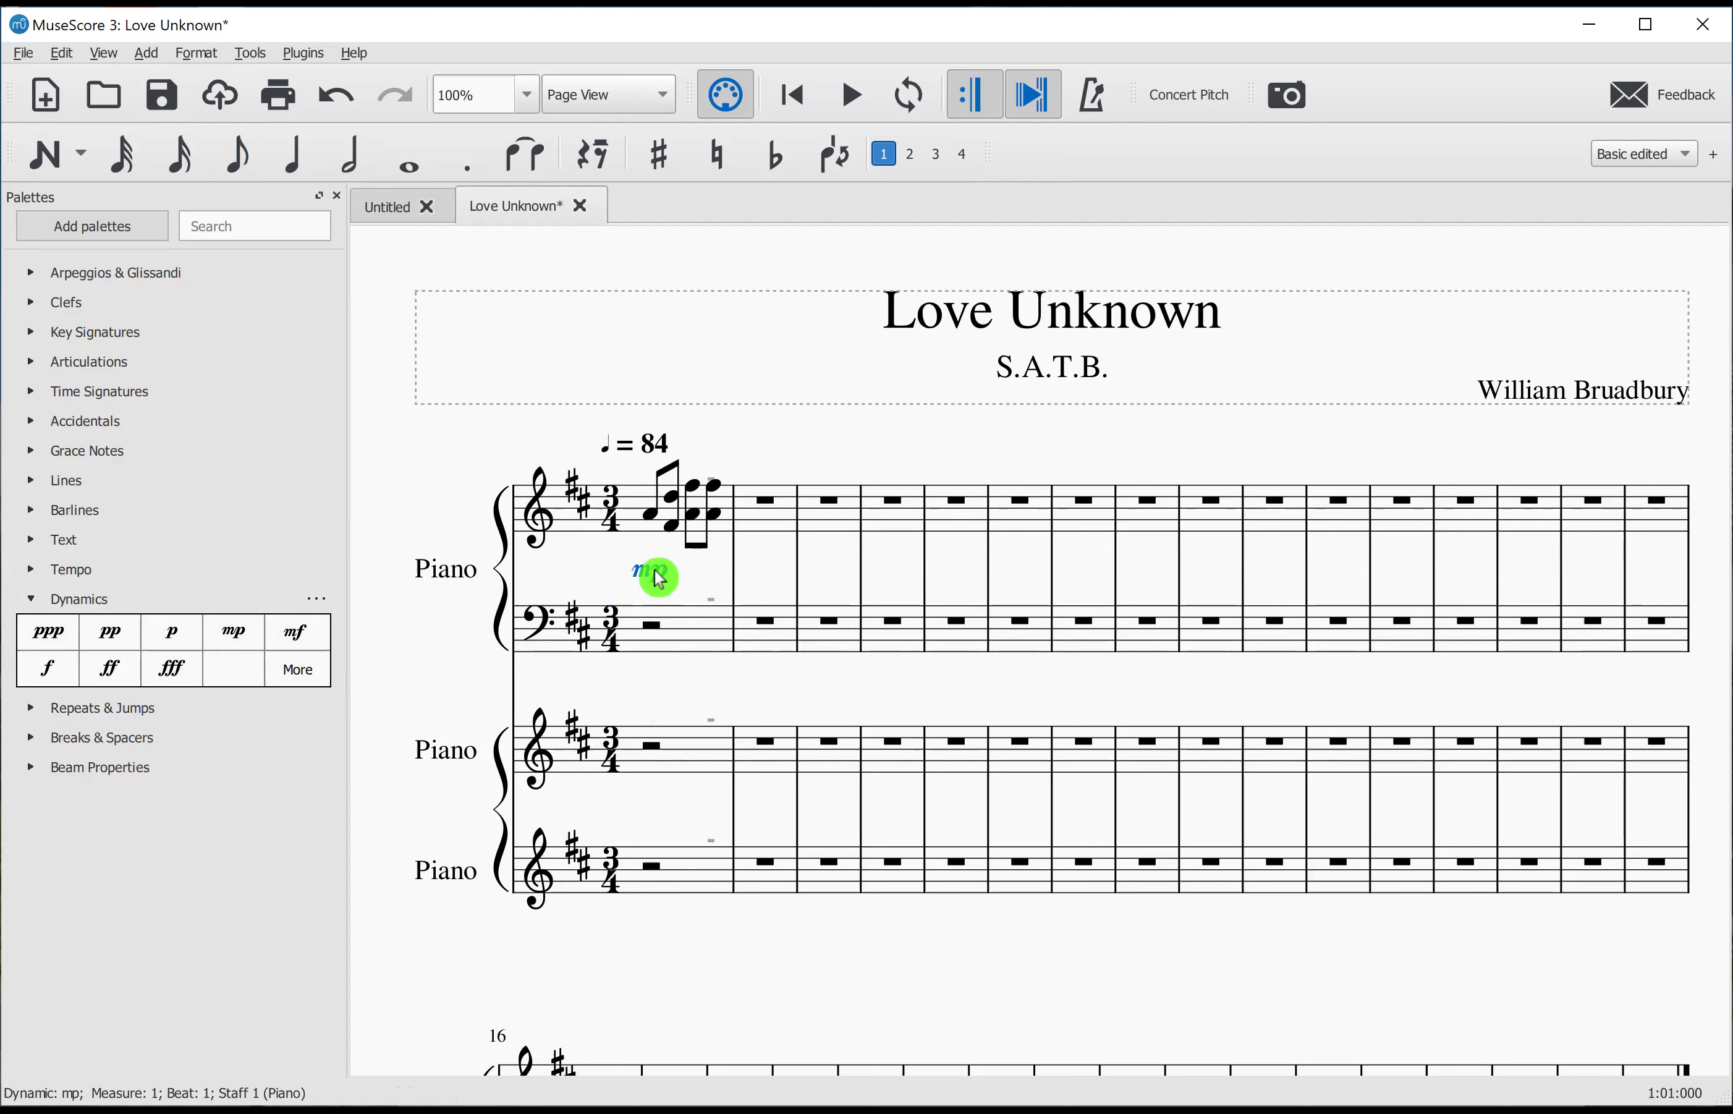
click(32, 601)
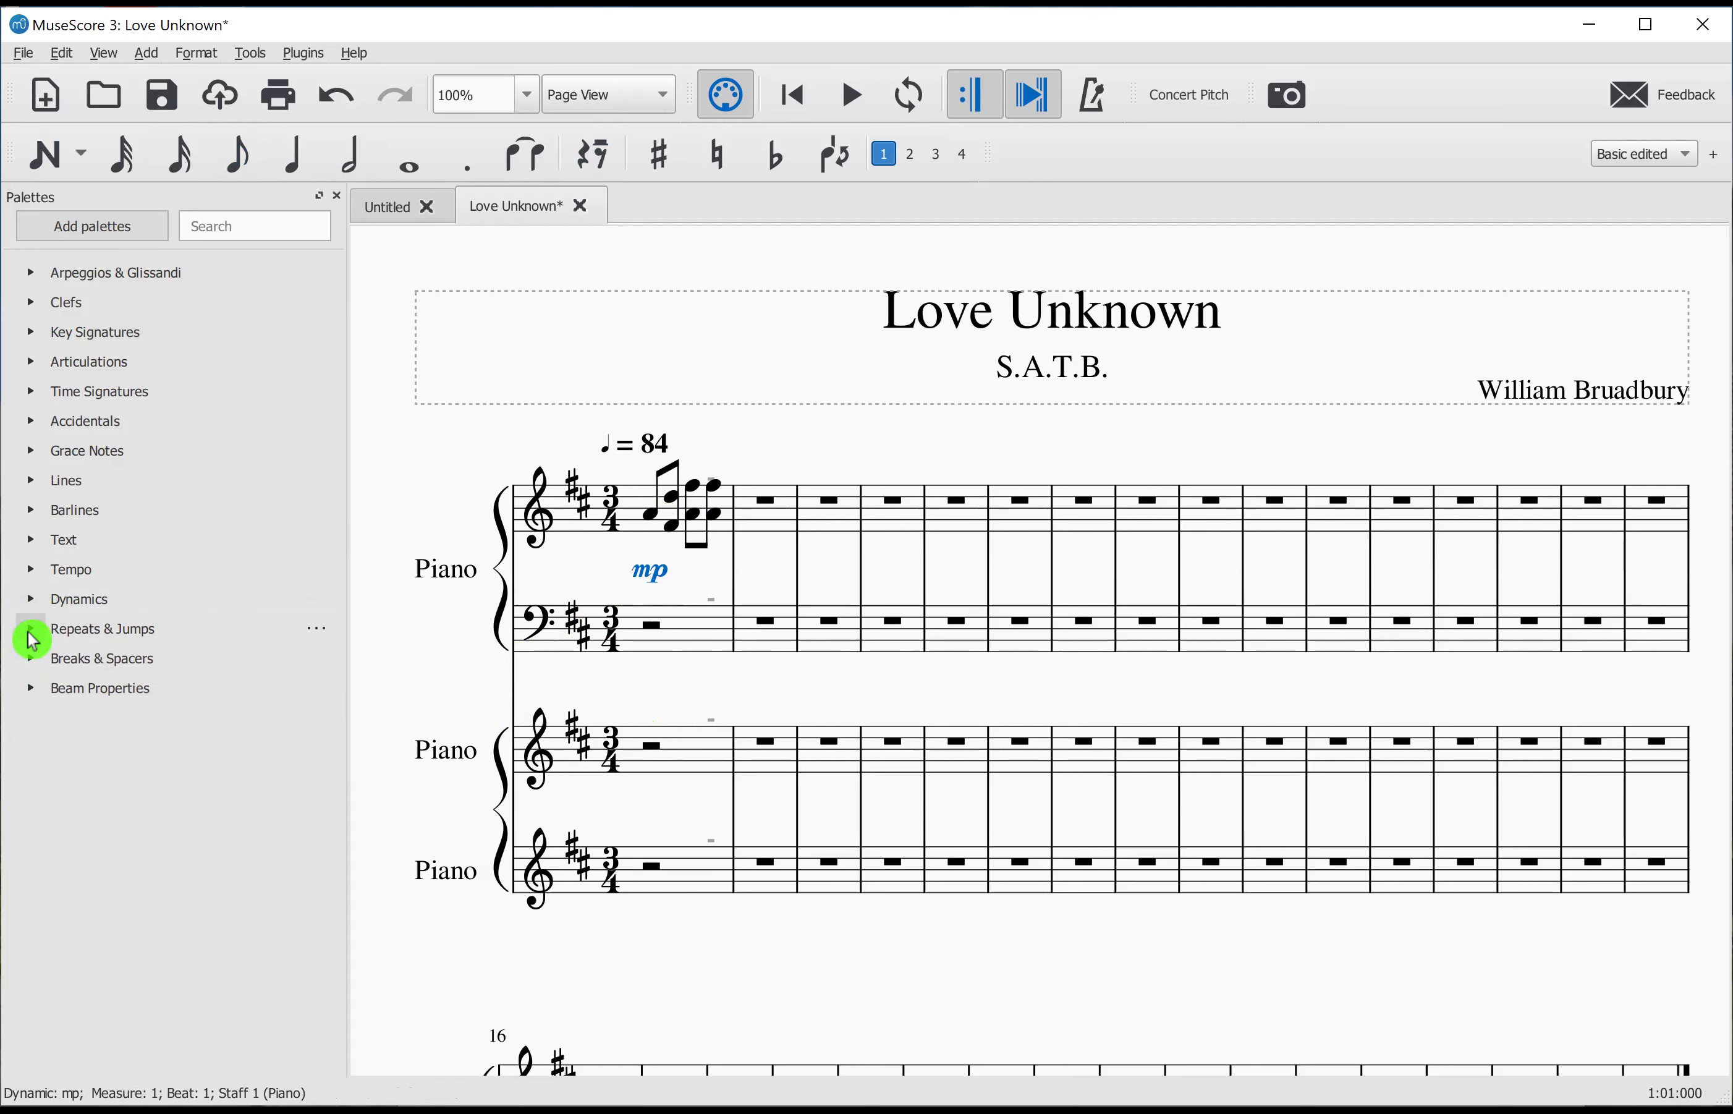
Step: Examine the available repeat and jump signs and the break and spacer symbols
click(29, 631)
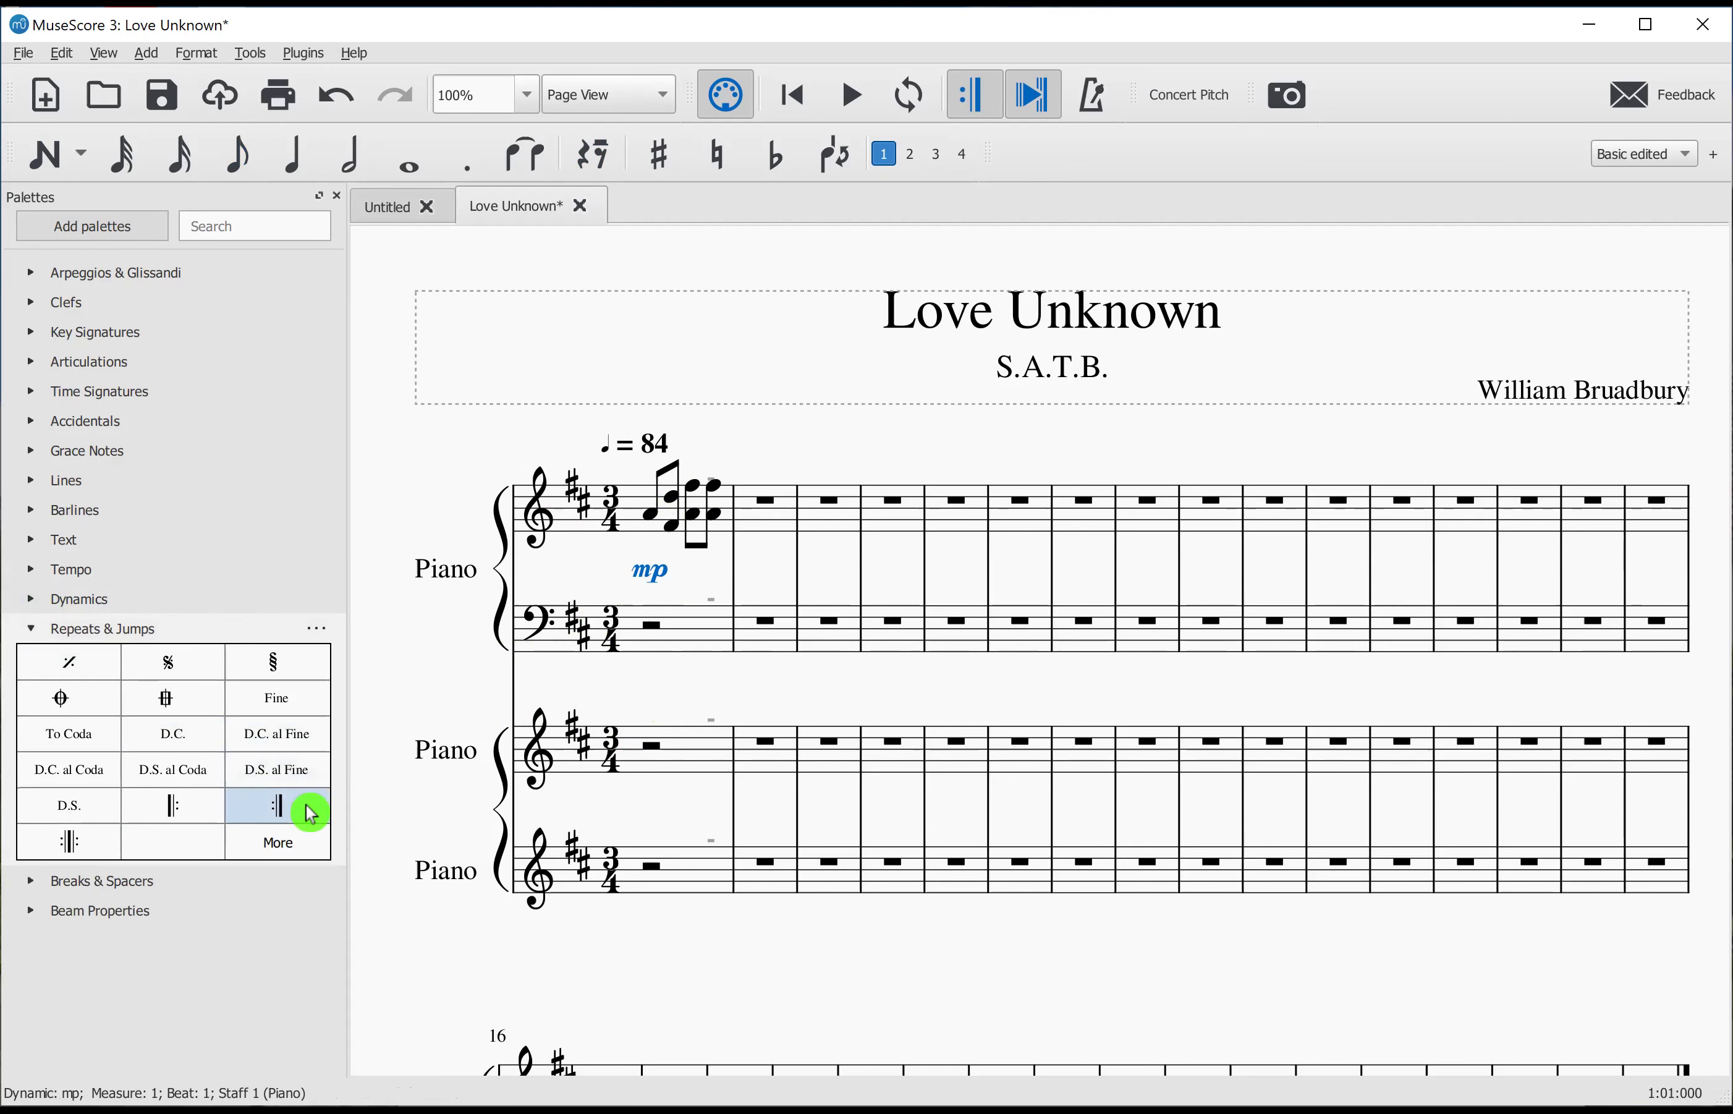
click(44, 639)
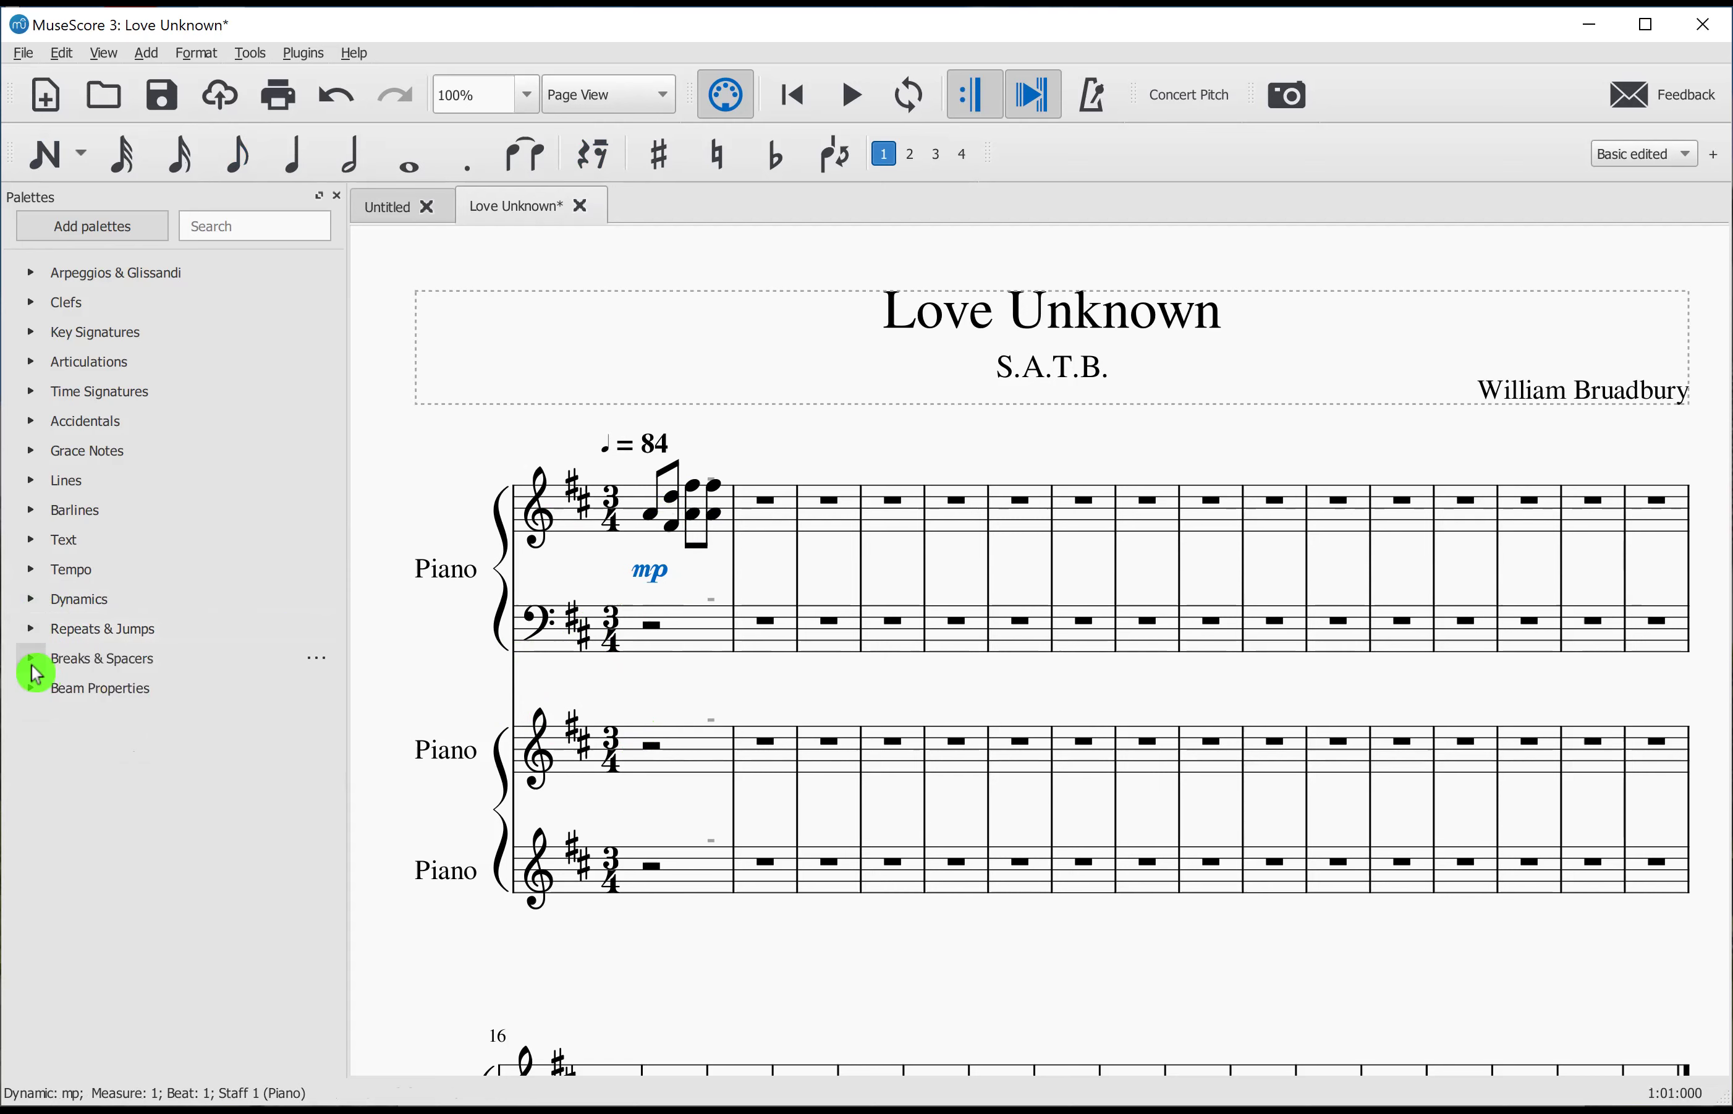
click(31, 660)
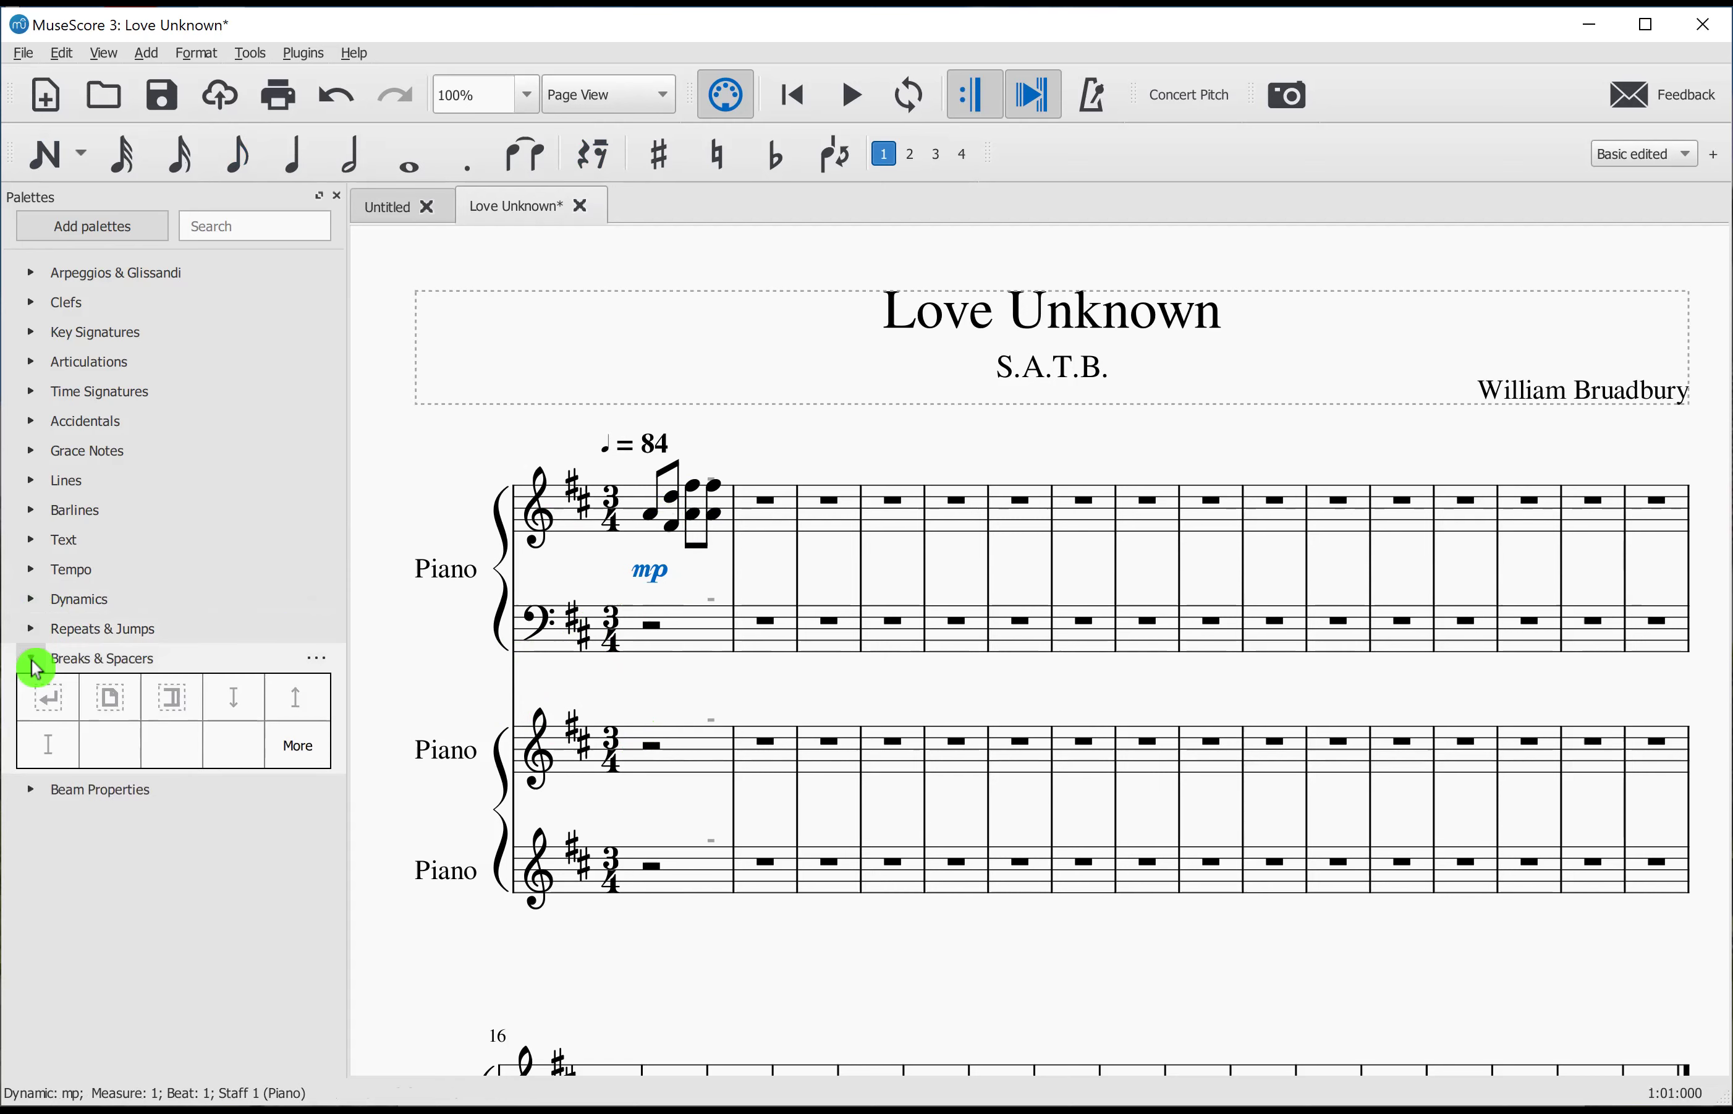
click(33, 663)
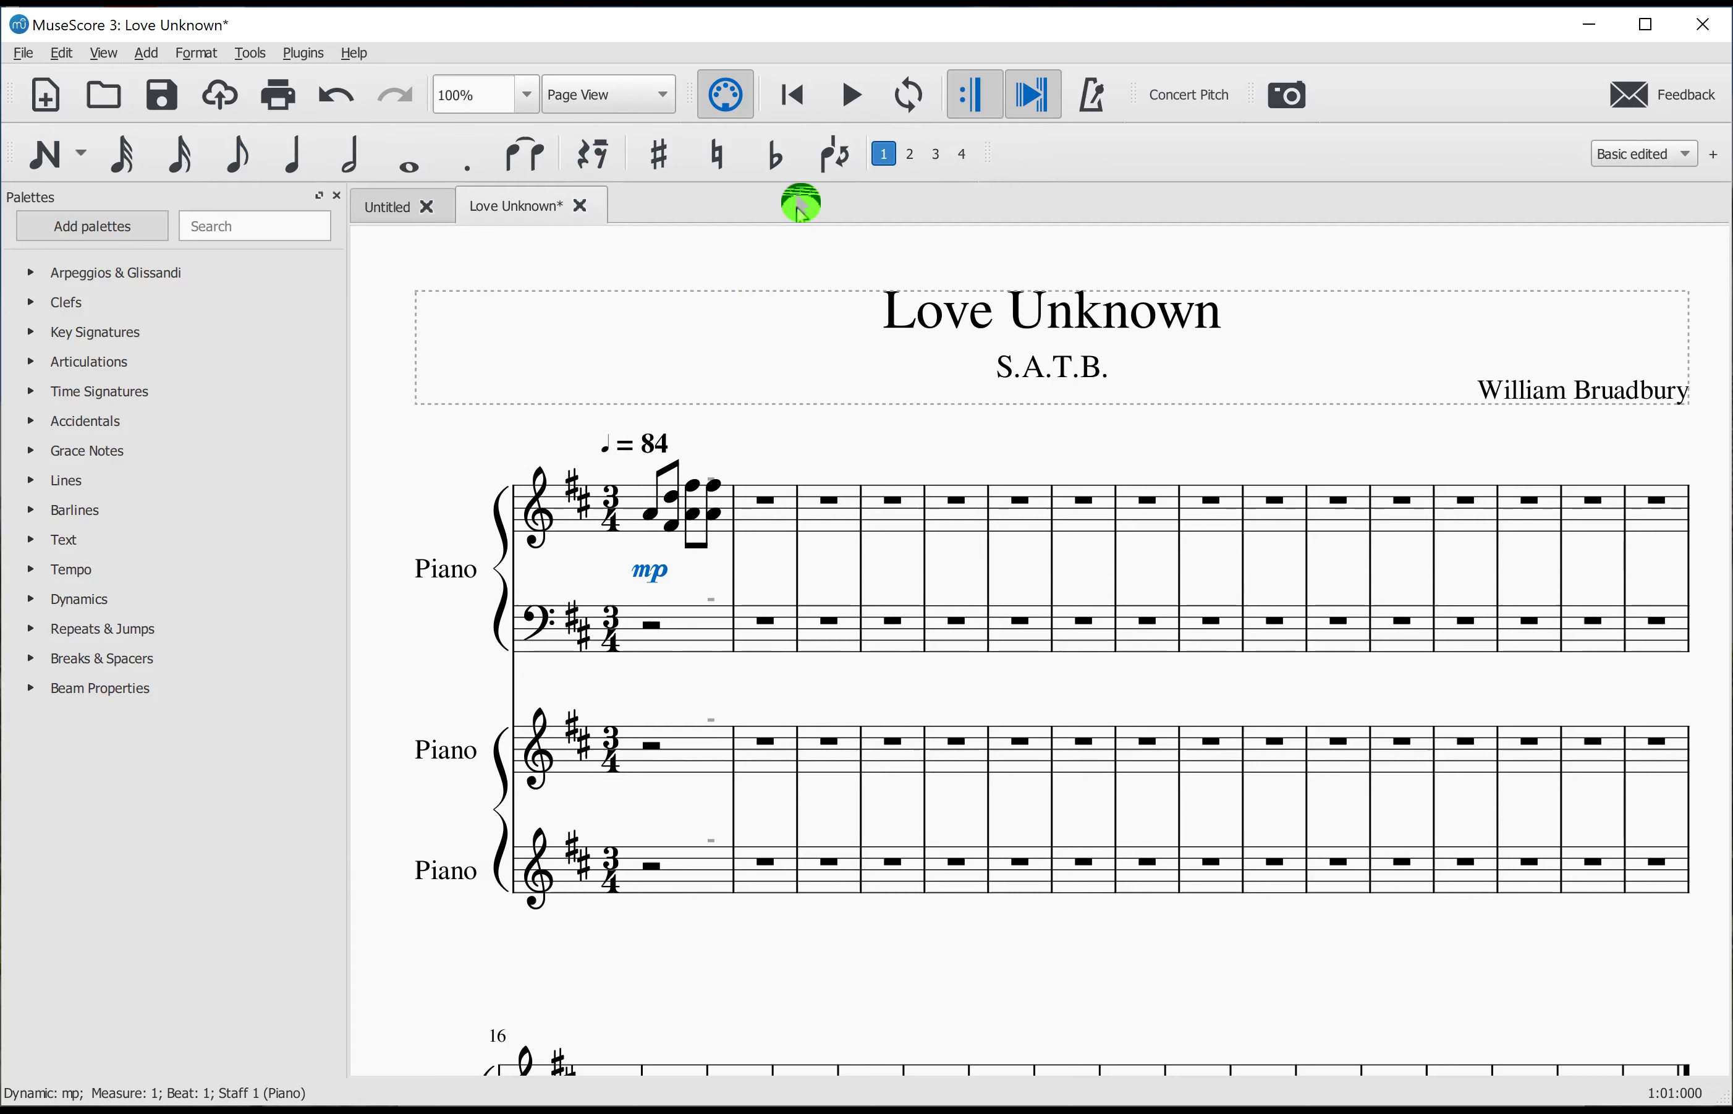
Step: Open the staff/part properties of the upper single-staff Piano instrument, directly below the grand staff, and set its part name to soprano
click(524, 962)
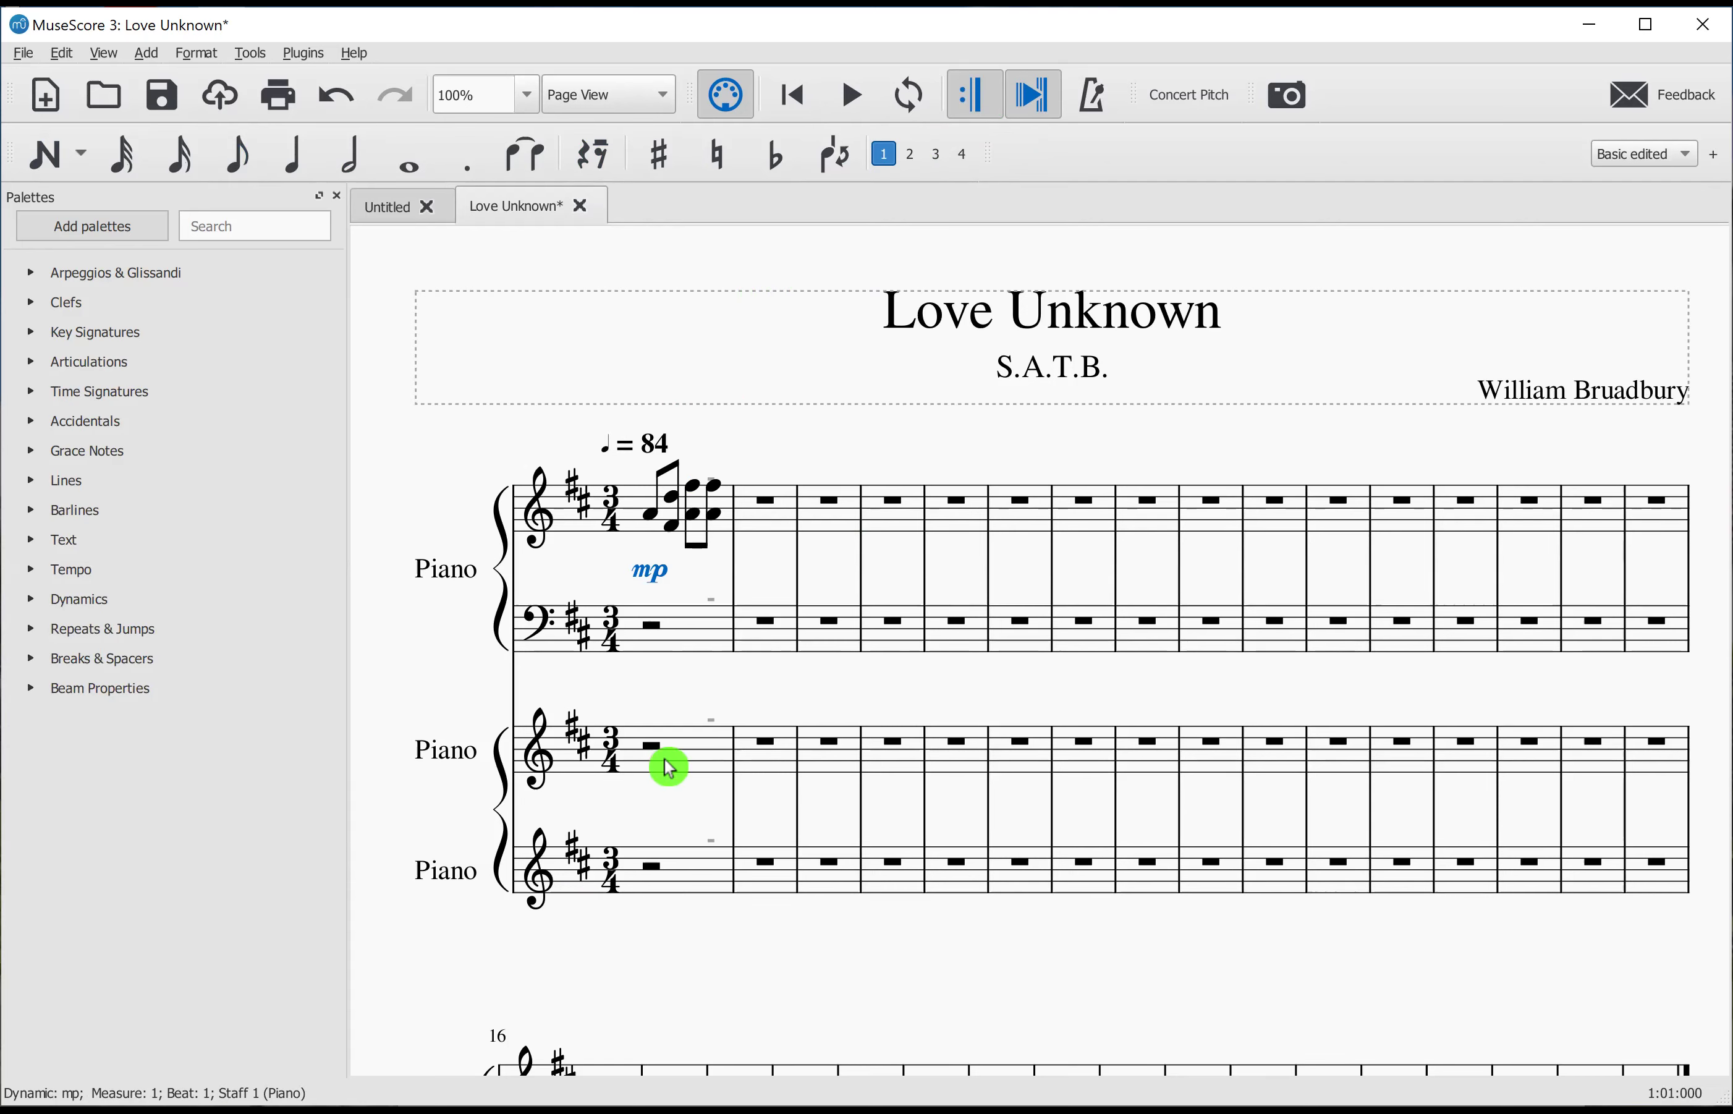
click(453, 755)
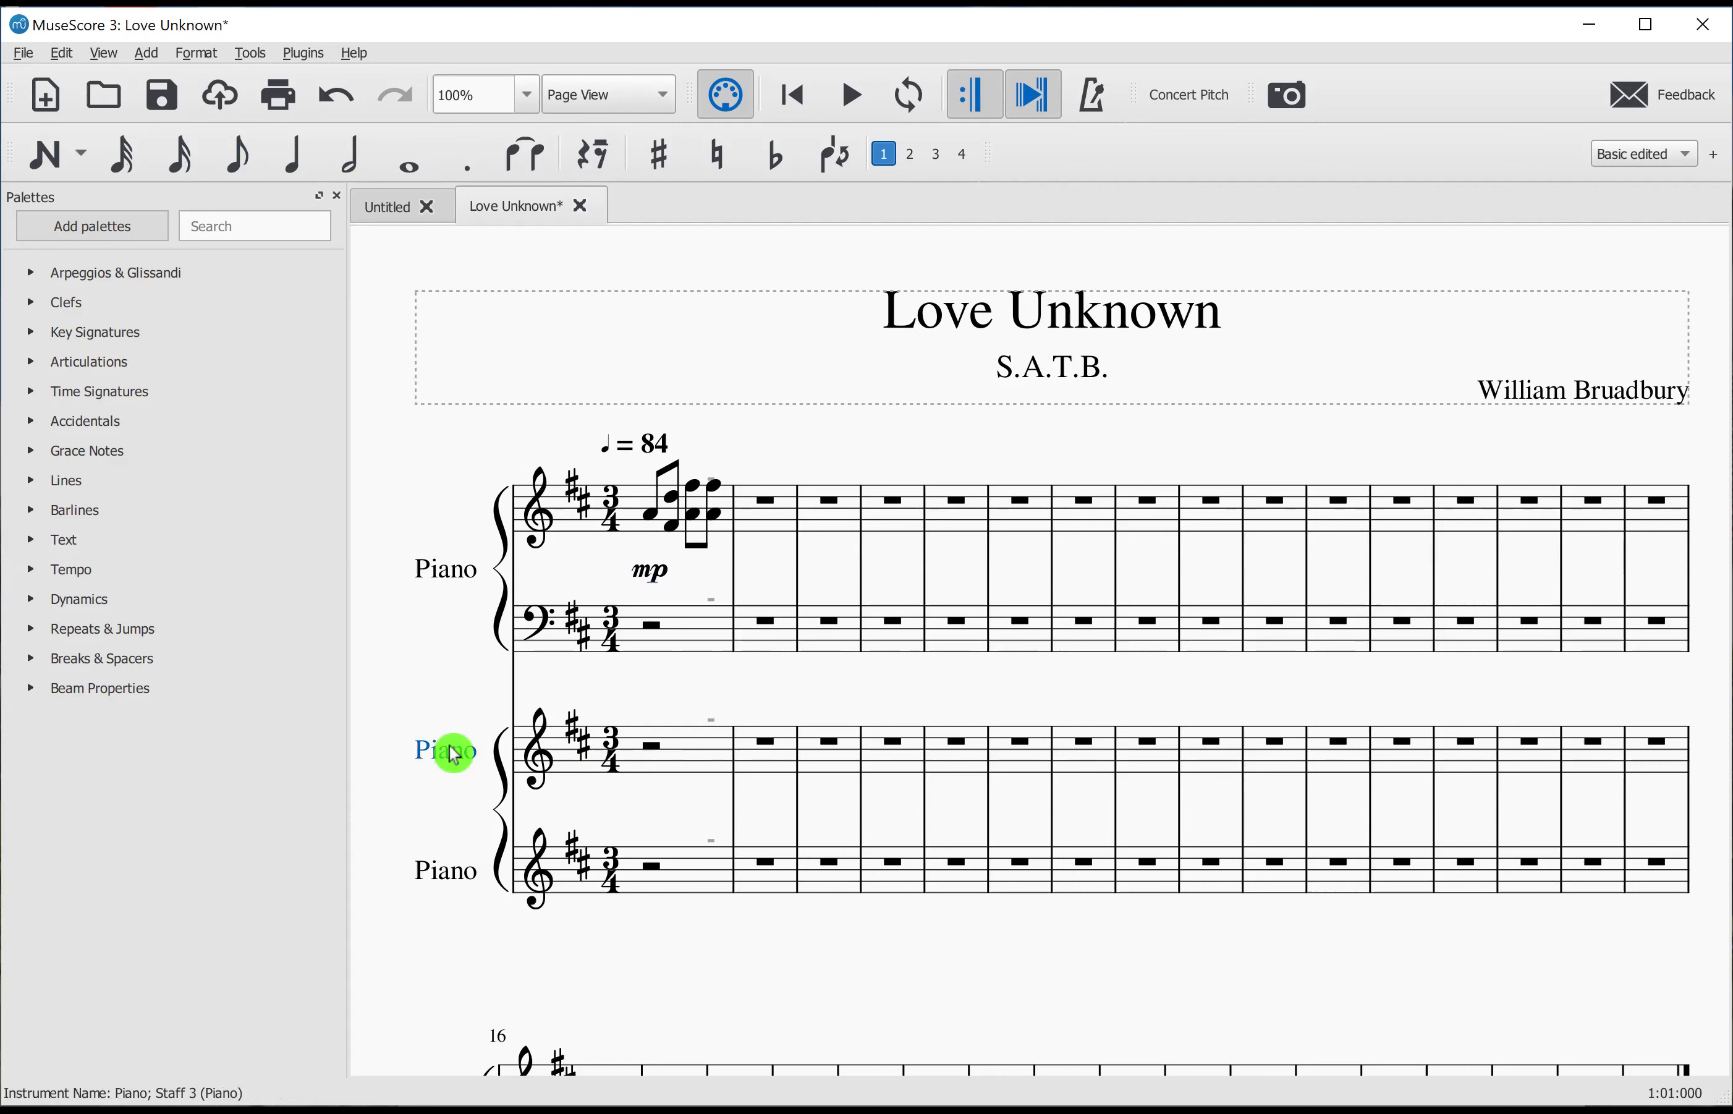
right_click(446, 758)
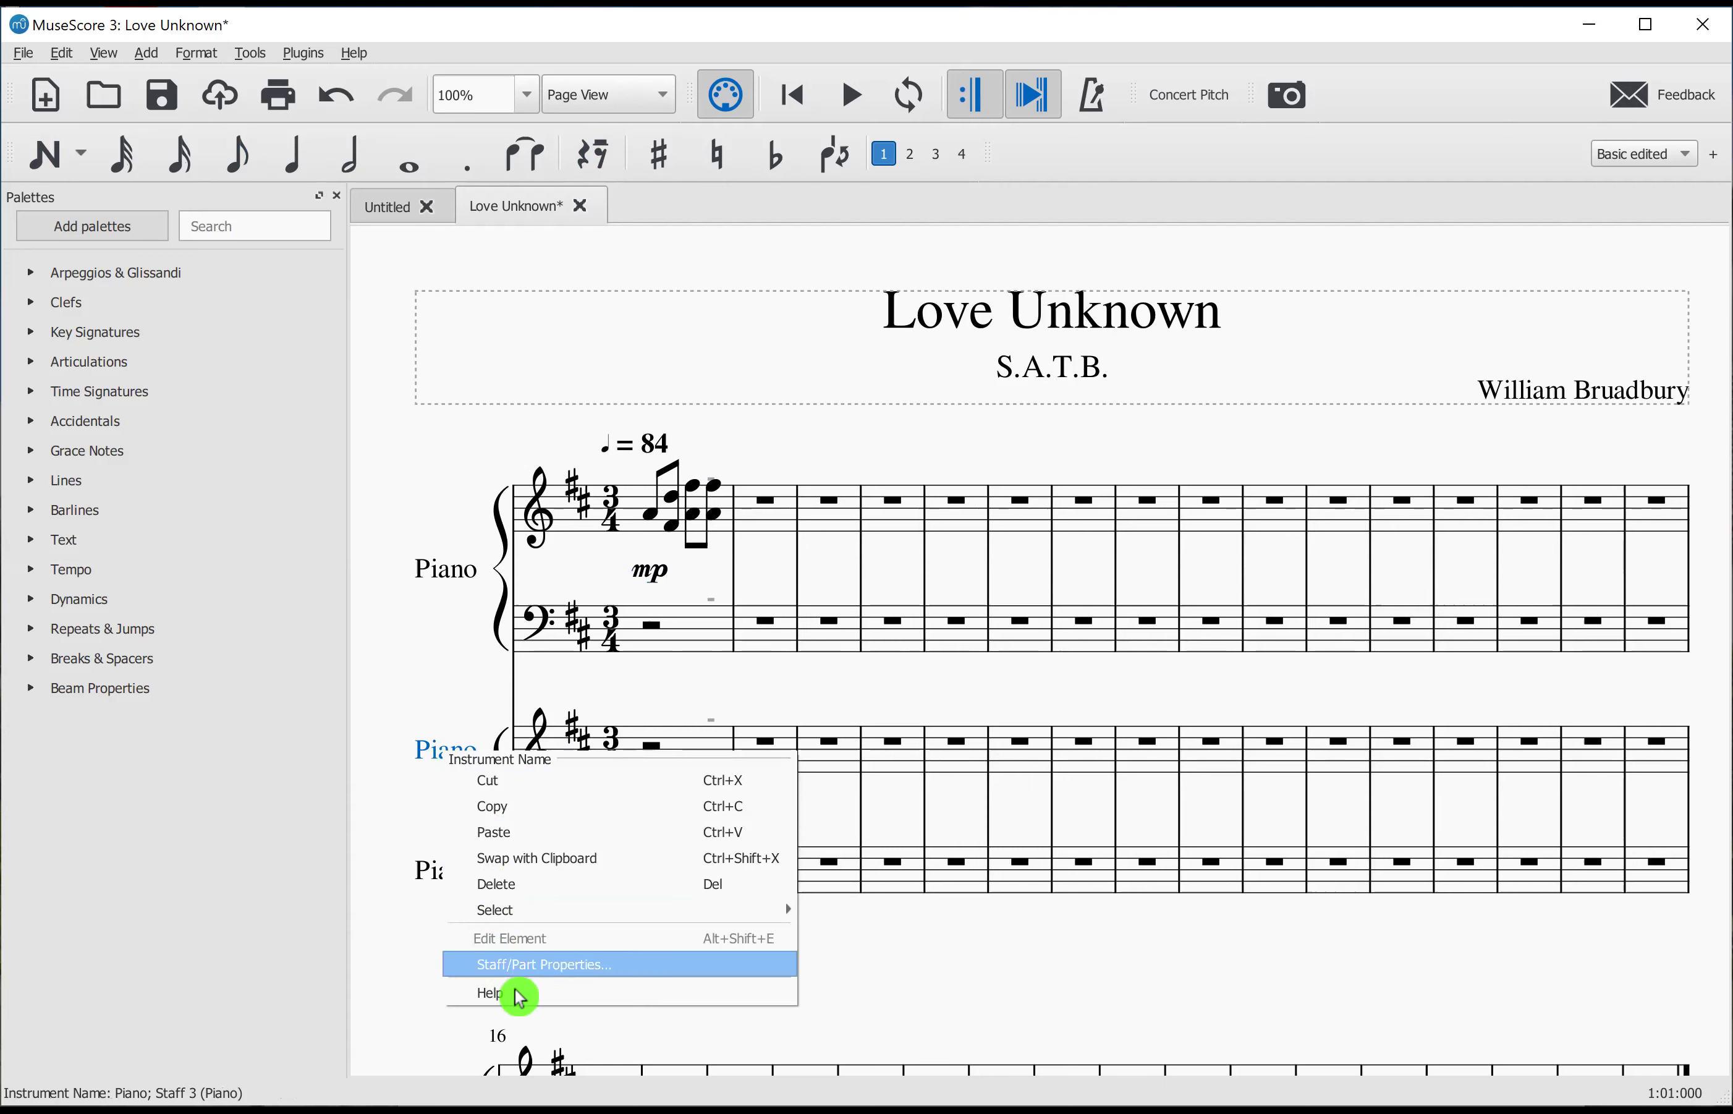
click(526, 972)
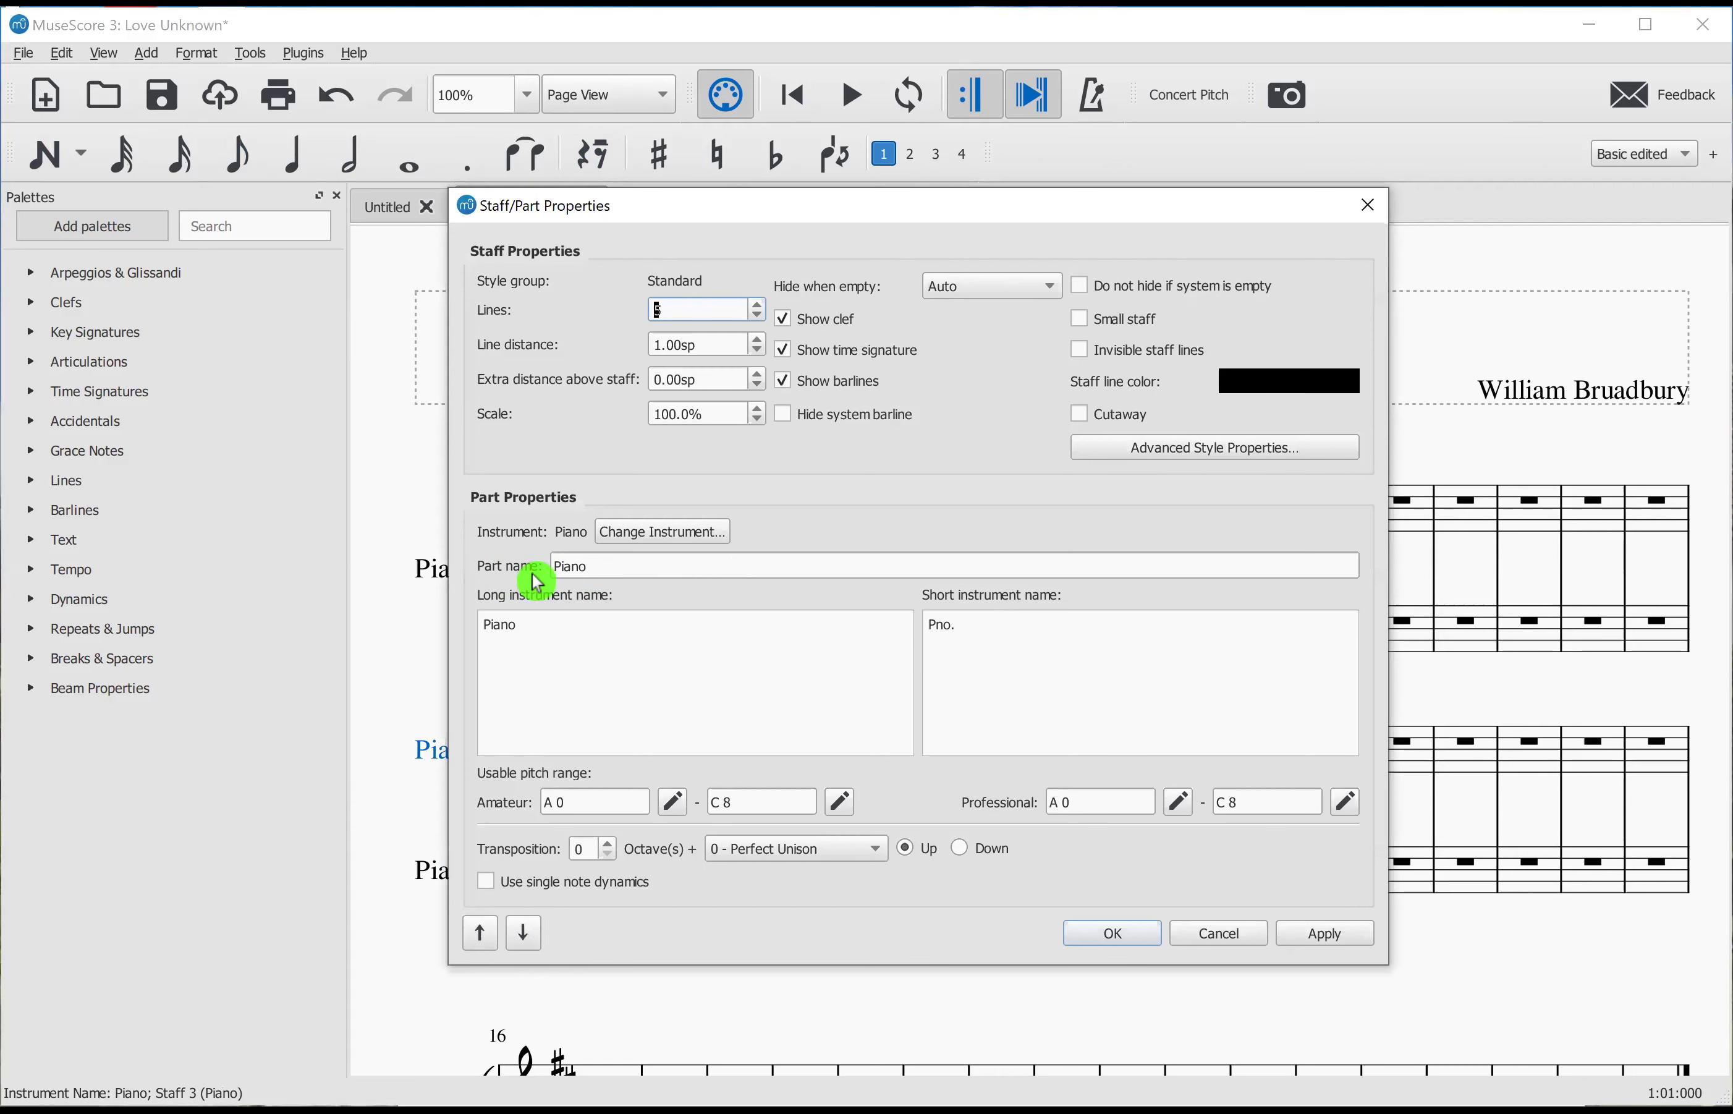
drag(589, 565, 454, 580)
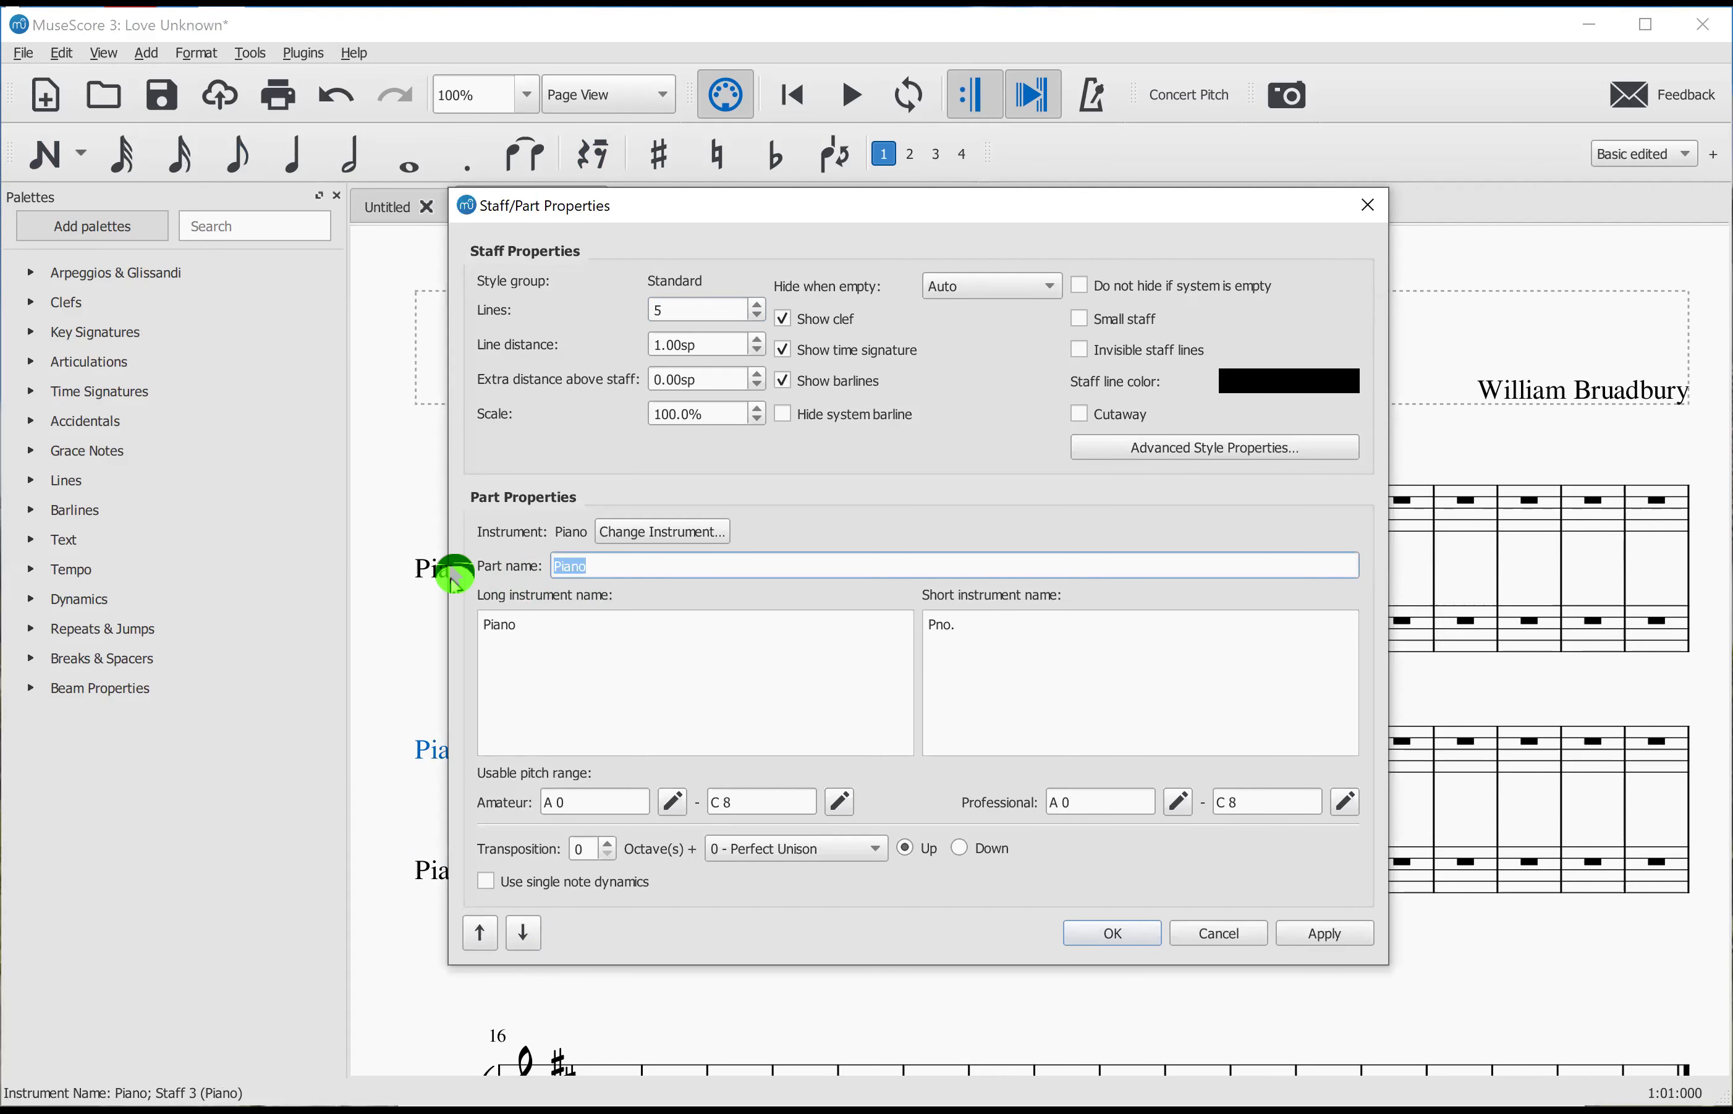
text(so)
Step: Set that part's long instrument name to Soprano and its short instrument name to Sop., and apply the changes
drag(518, 624, 470, 619)
text(Soprano)
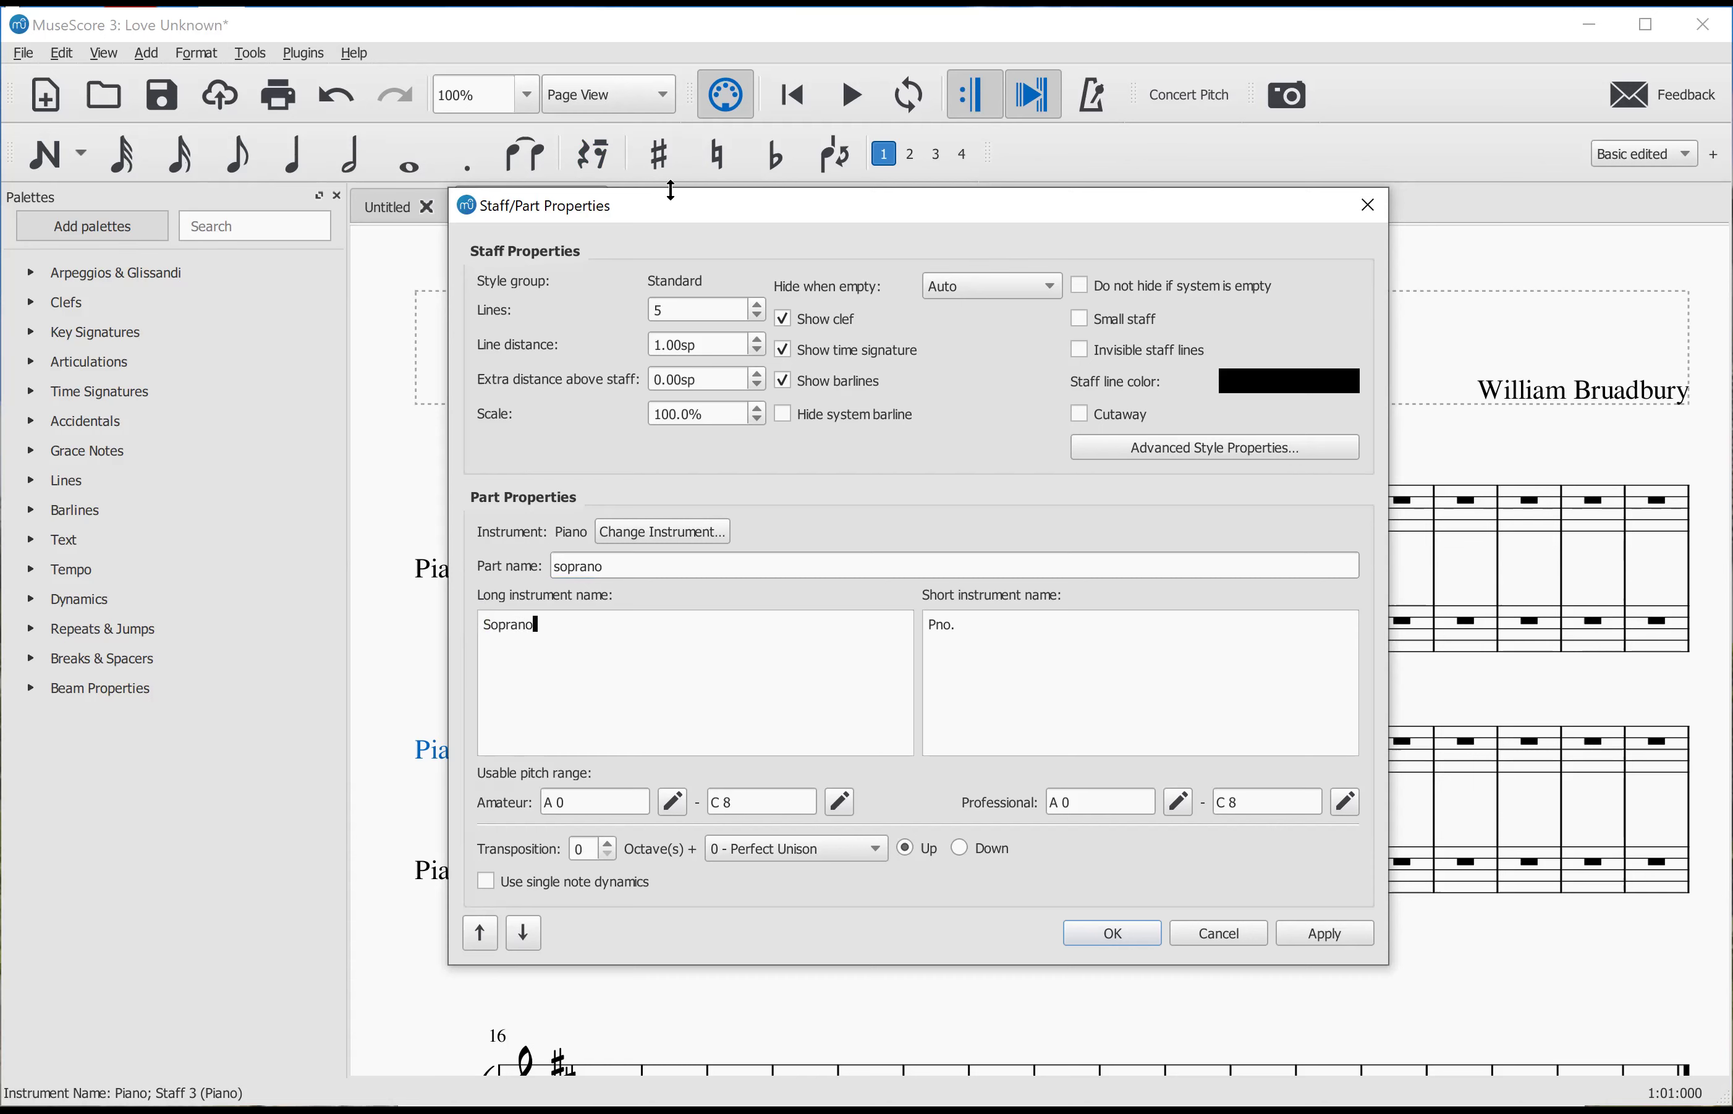
drag(980, 623, 862, 621)
click(1111, 941)
click(1110, 942)
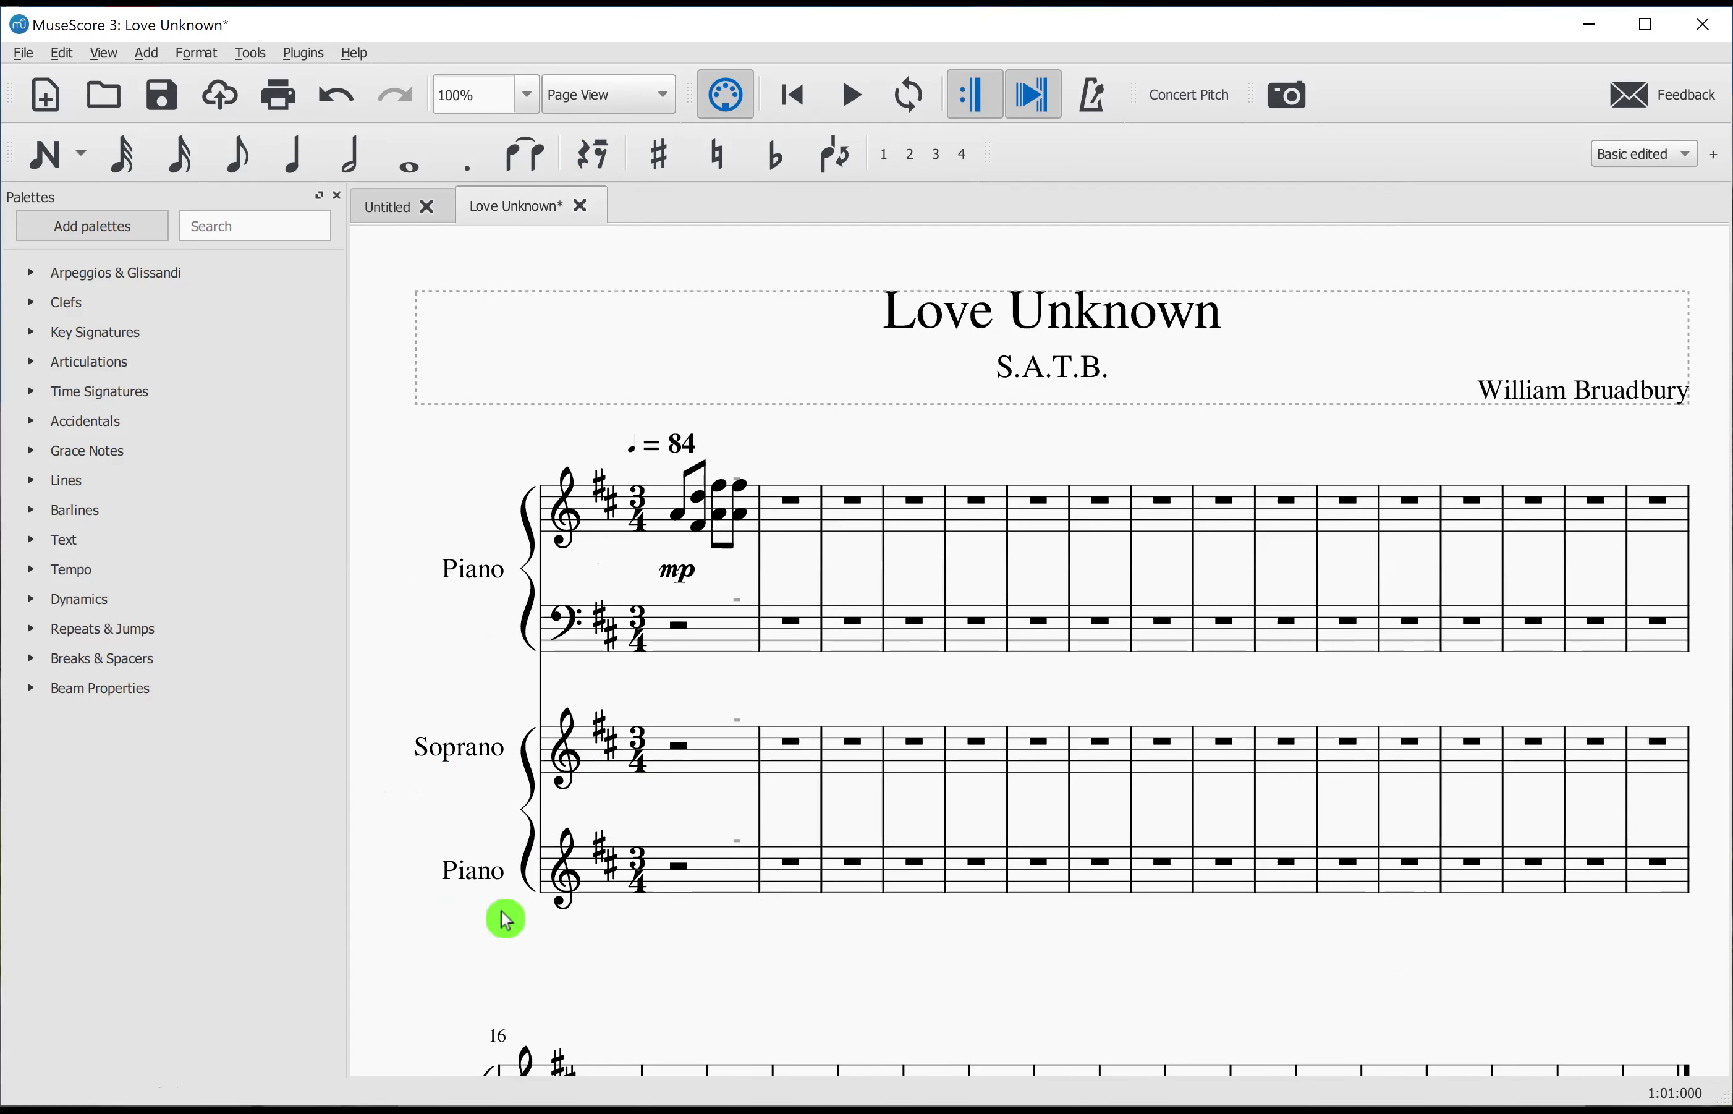
Step: Open the staff/part properties of the lowest Piano staff and set its part name to Alto
scroll(505, 917, down, 4)
scroll(503, 917, down, 2)
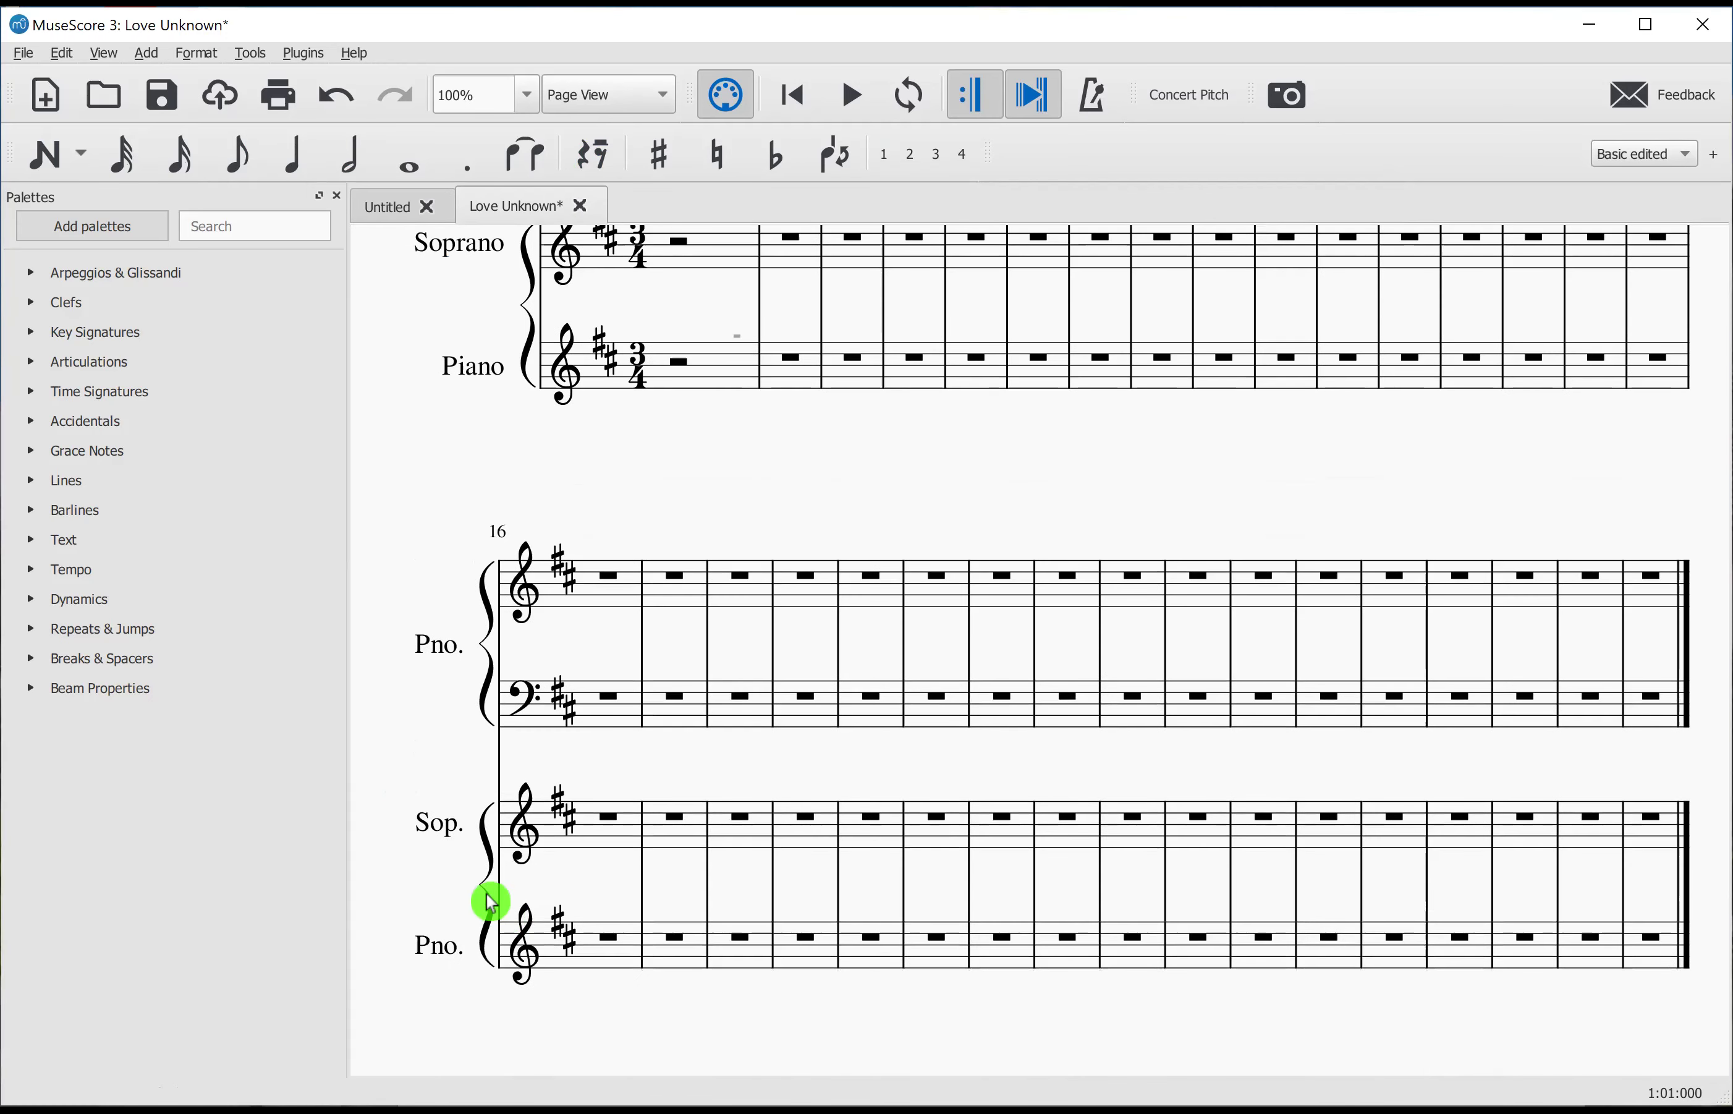
scroll(451, 839, up, 3)
scroll(458, 848, up, 3)
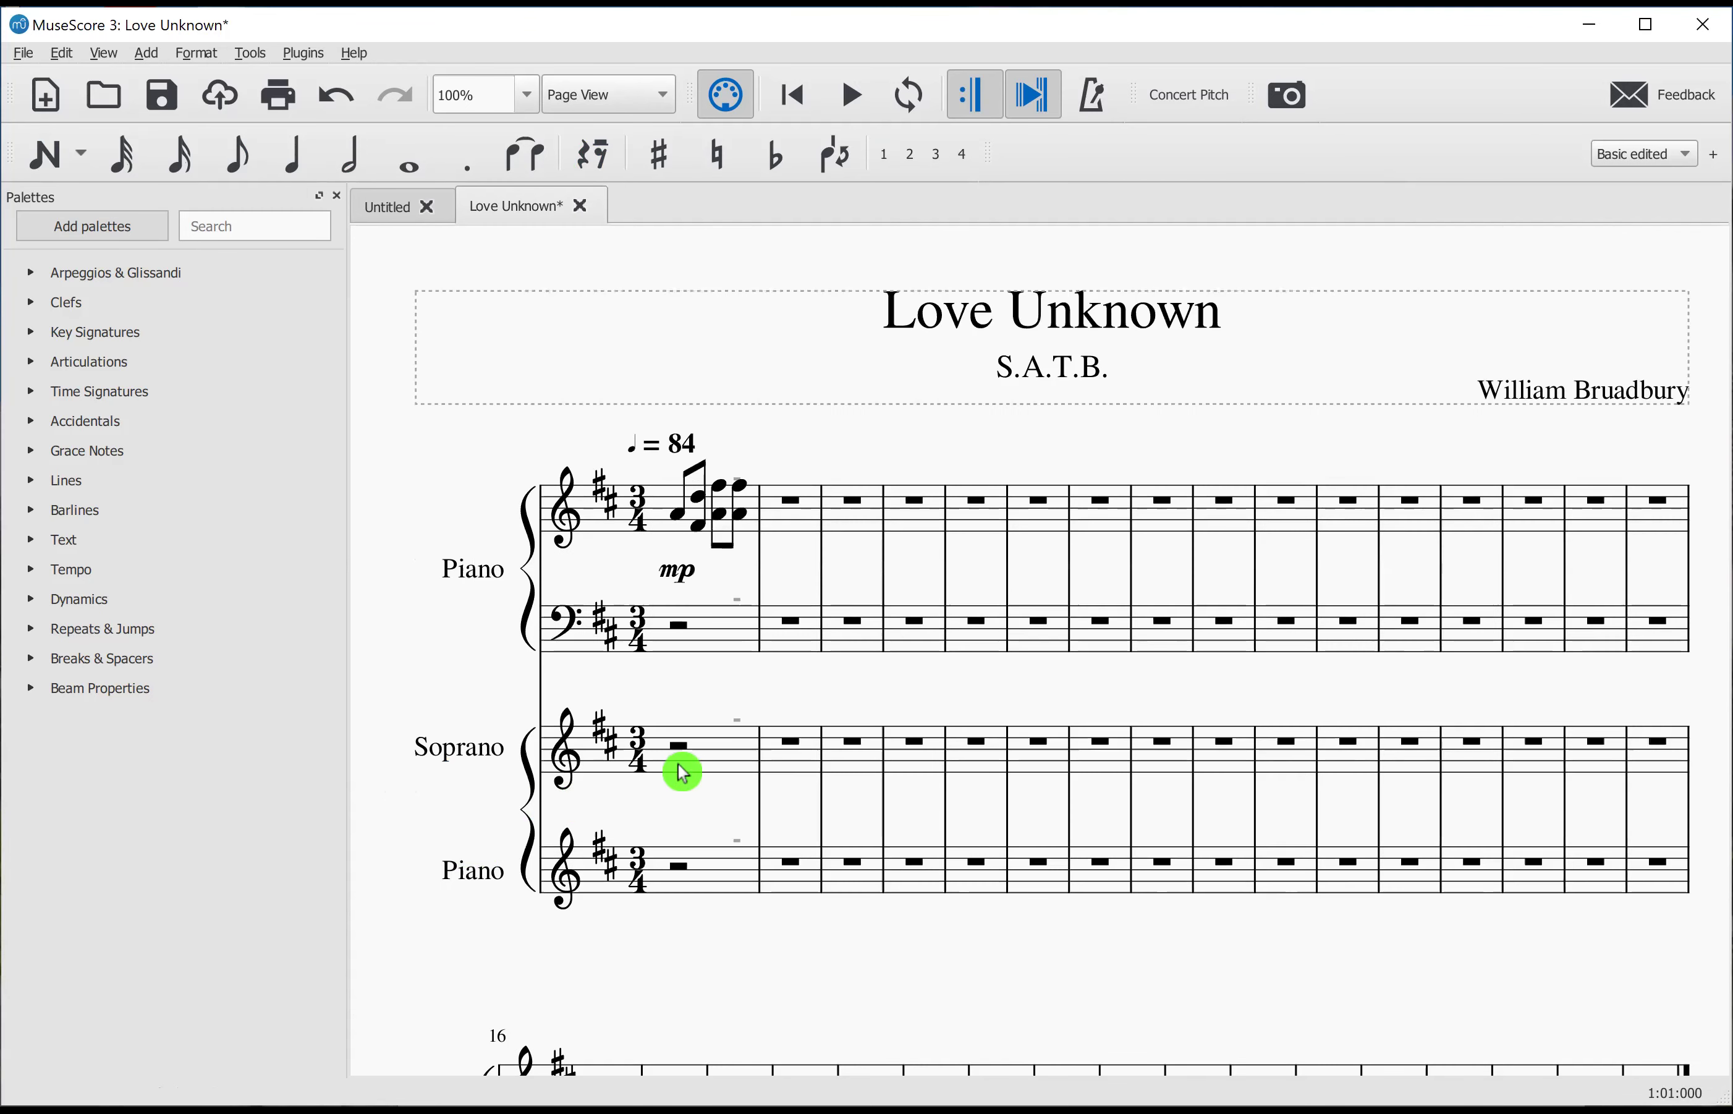
click(478, 873)
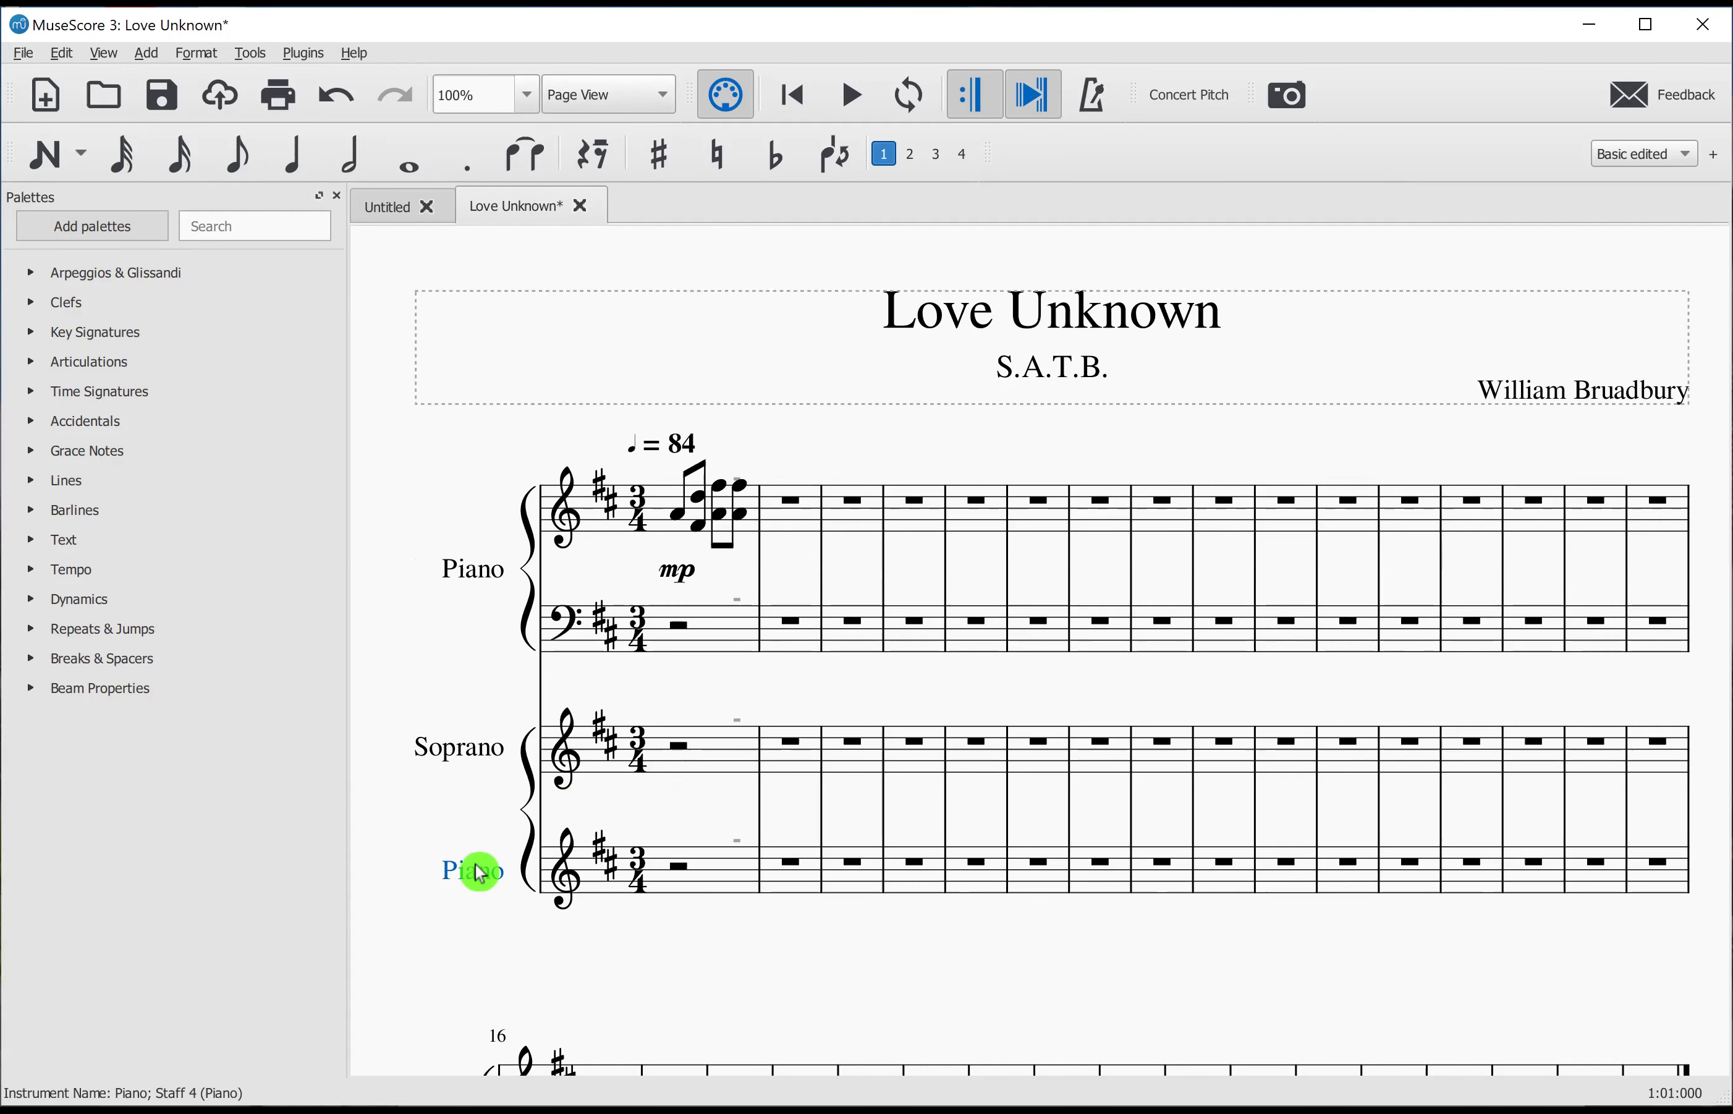
right_click(479, 873)
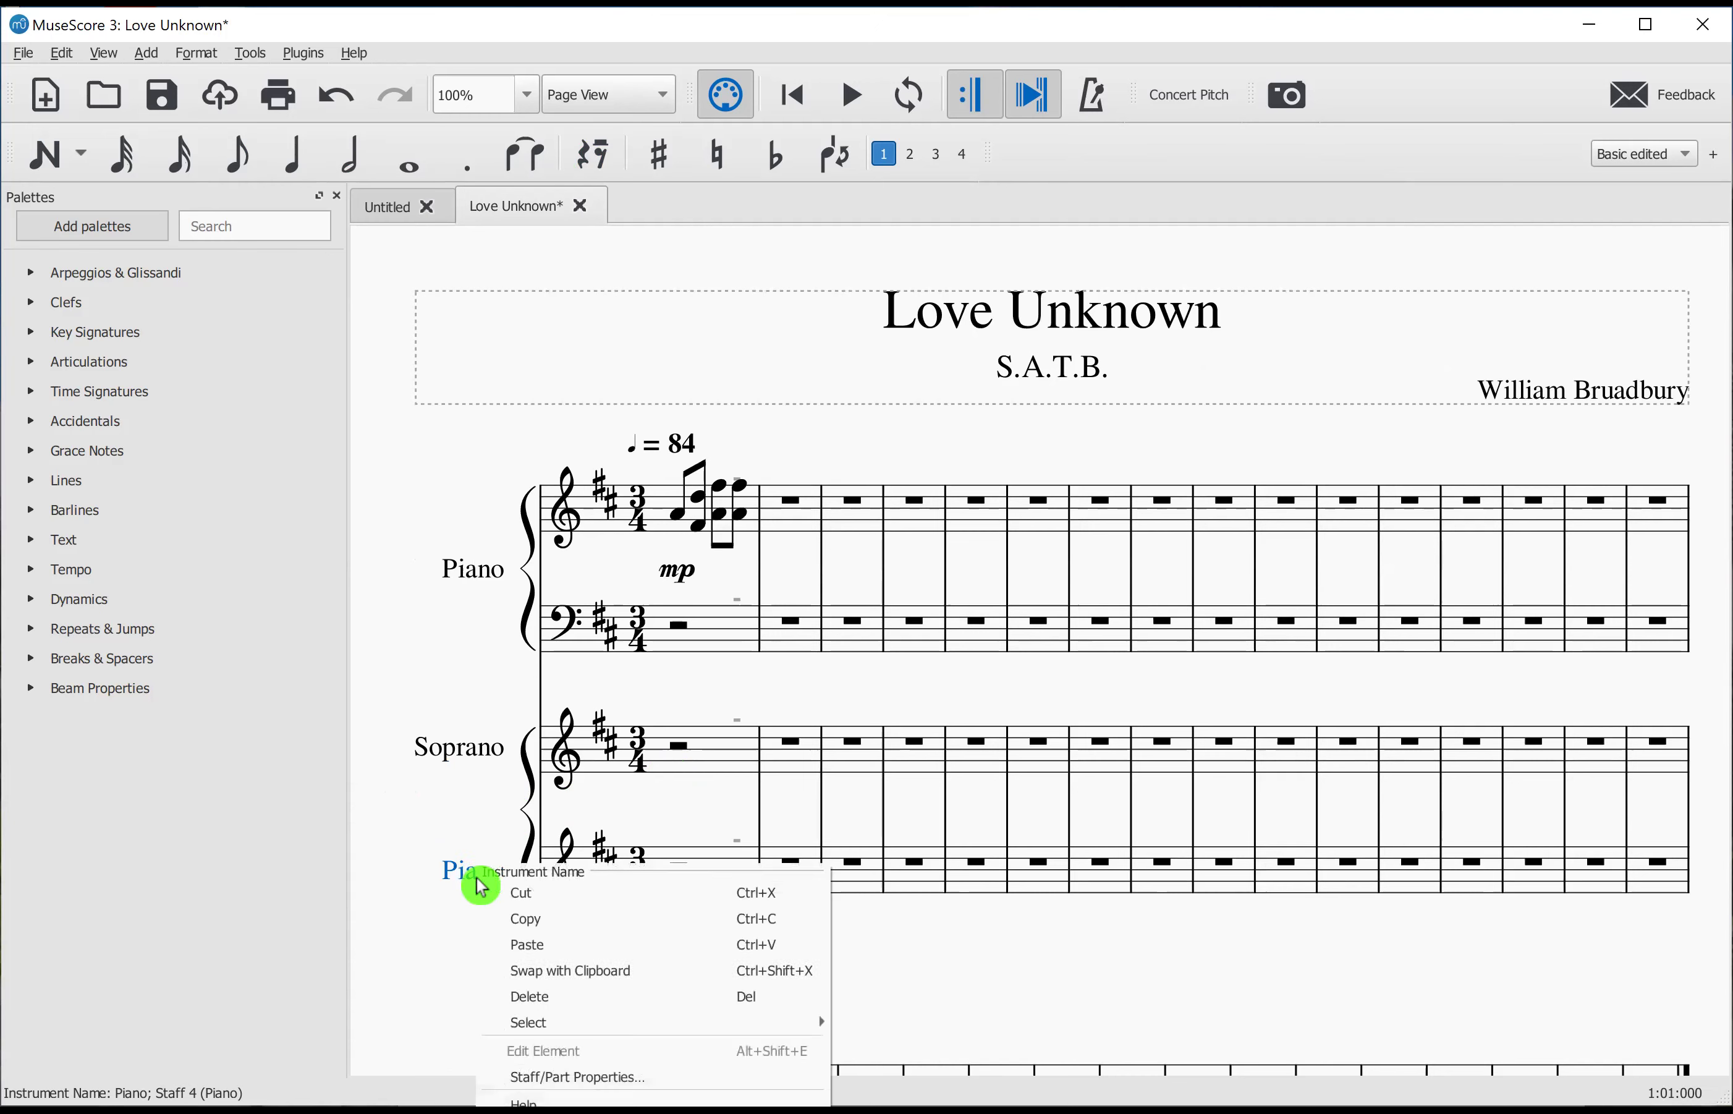
click(575, 1089)
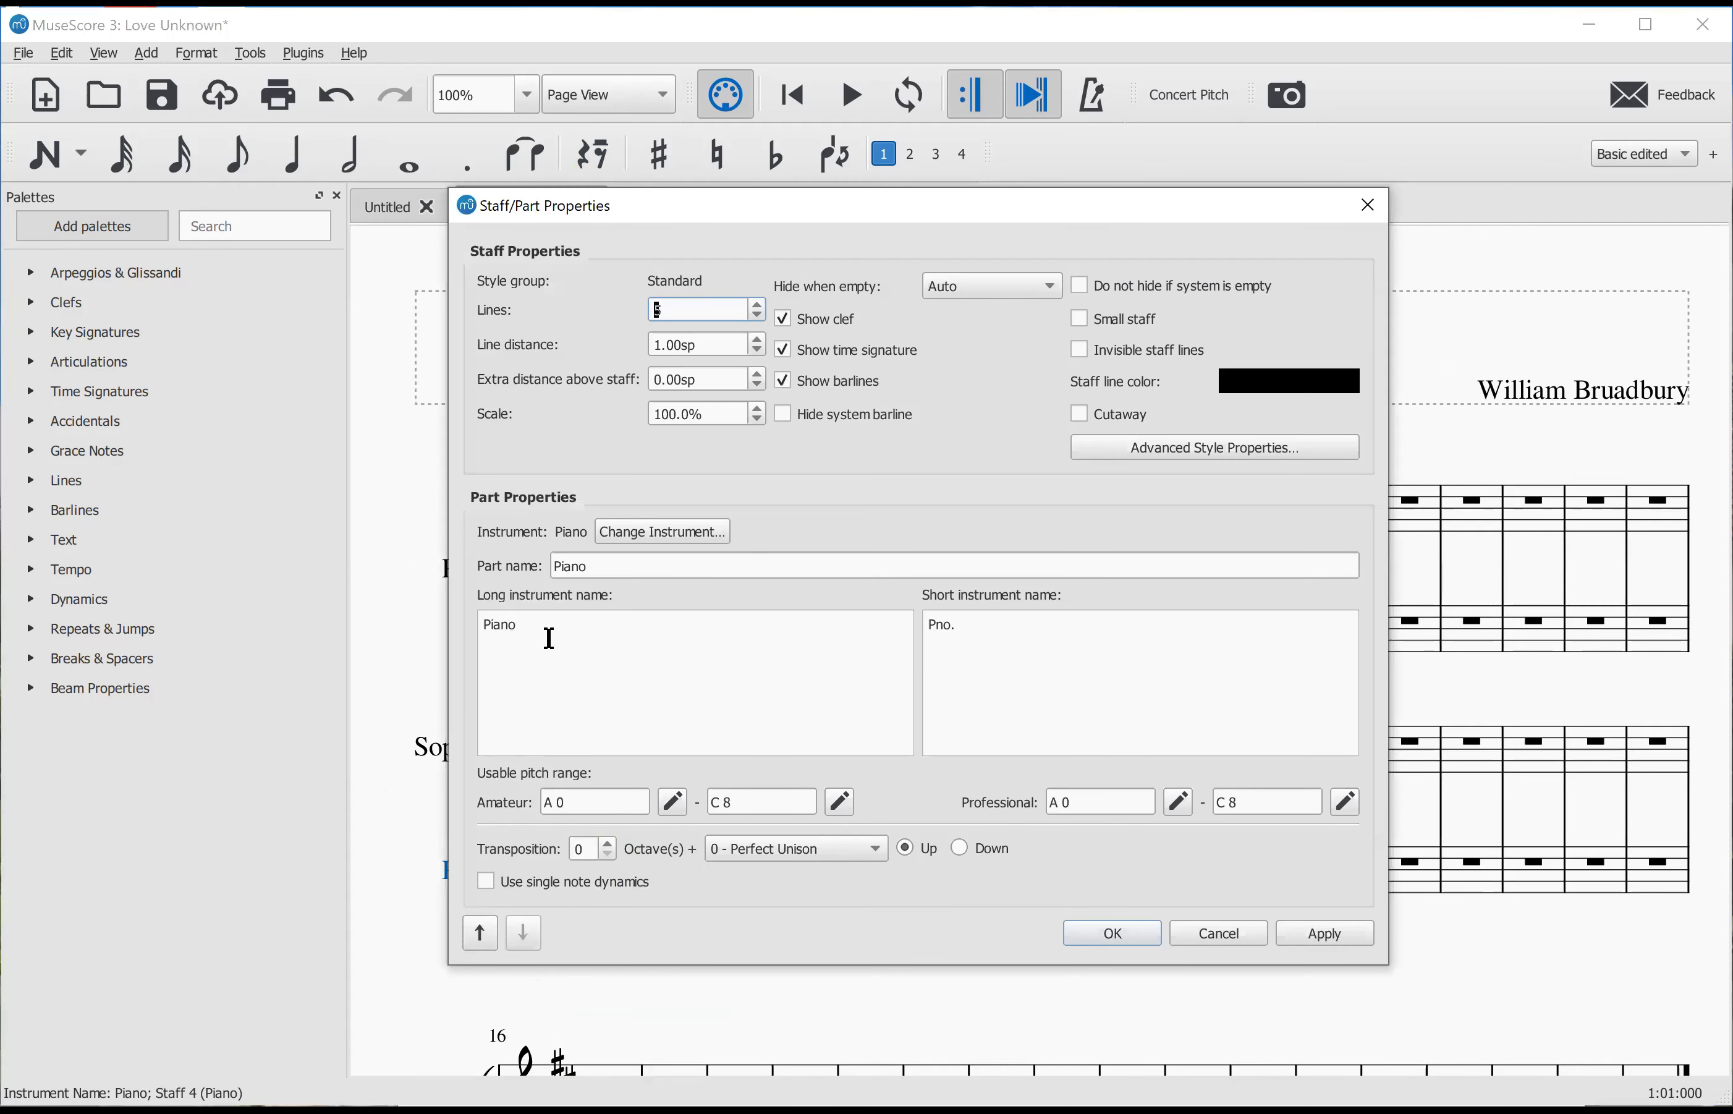
drag(615, 567, 251, 502)
key(Right)
text(A)
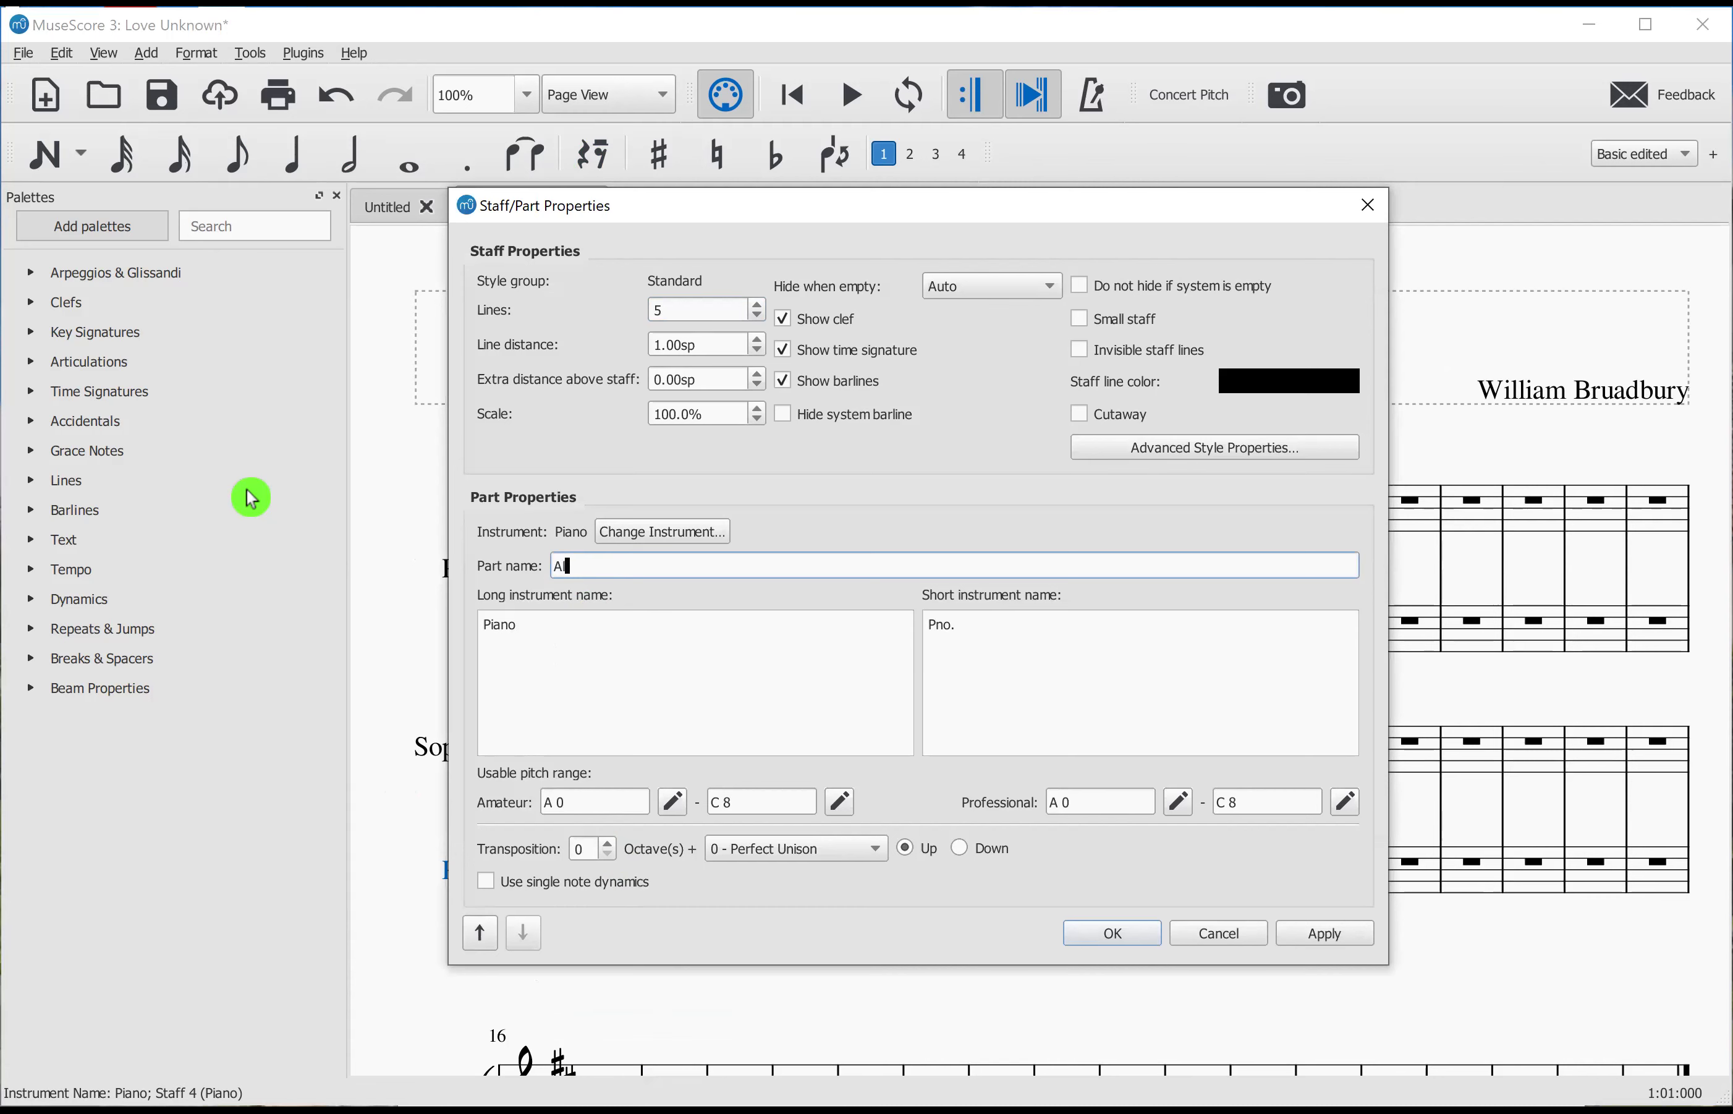
Step: Set the lowest staff's long instrument name to Alto and its short instrument name to Alt, and apply the changes
drag(545, 618, 391, 614)
text(Alto)
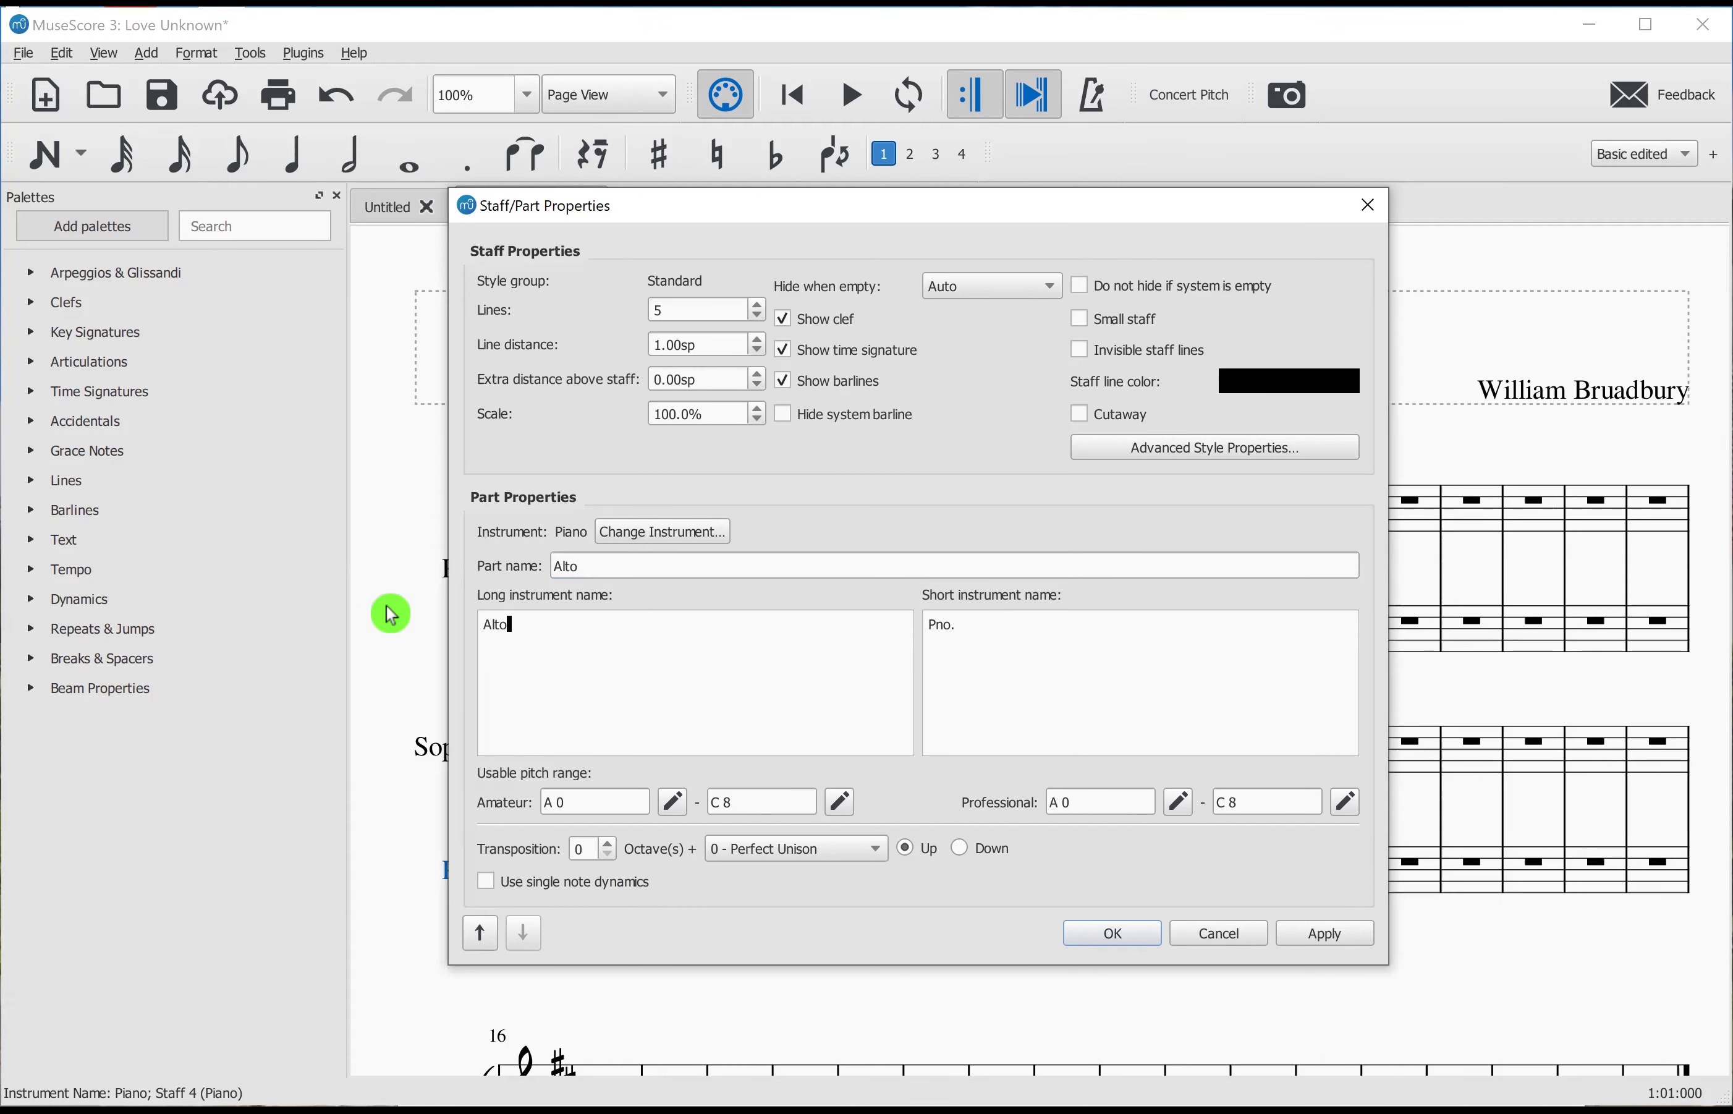
double_click(939, 620)
text(Alto)
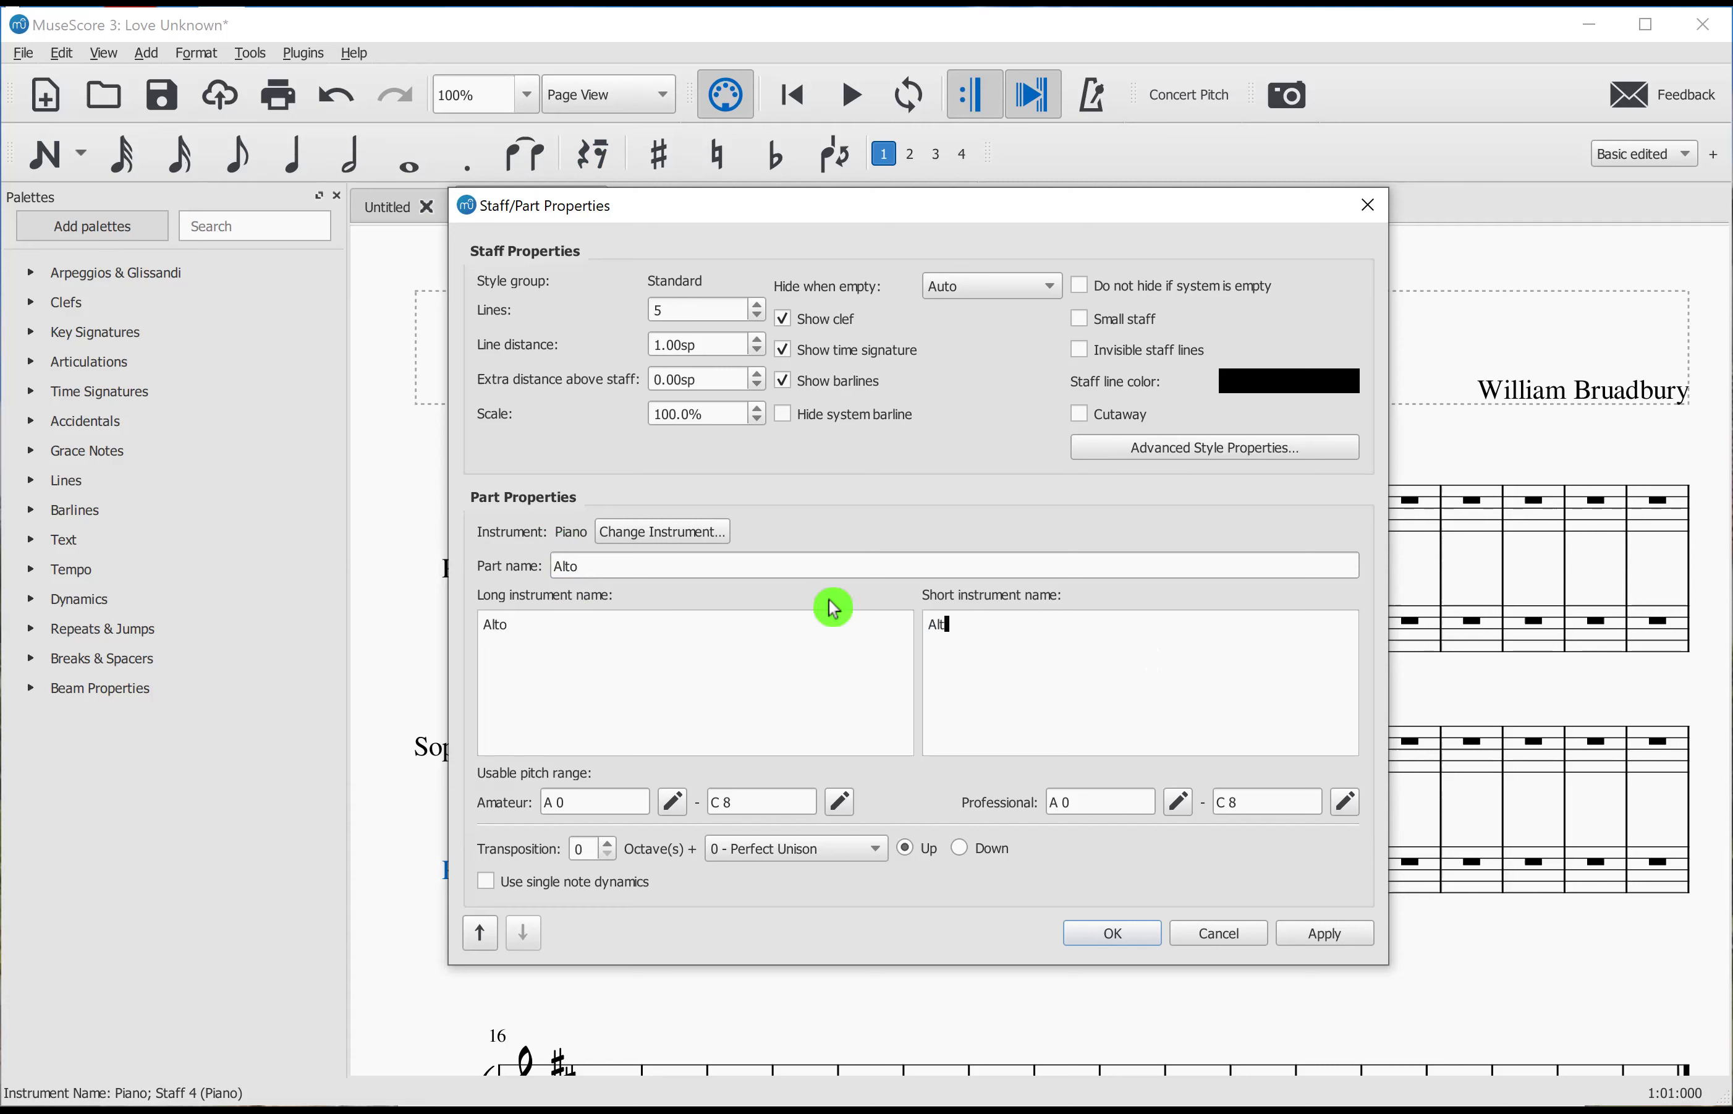
click(1092, 933)
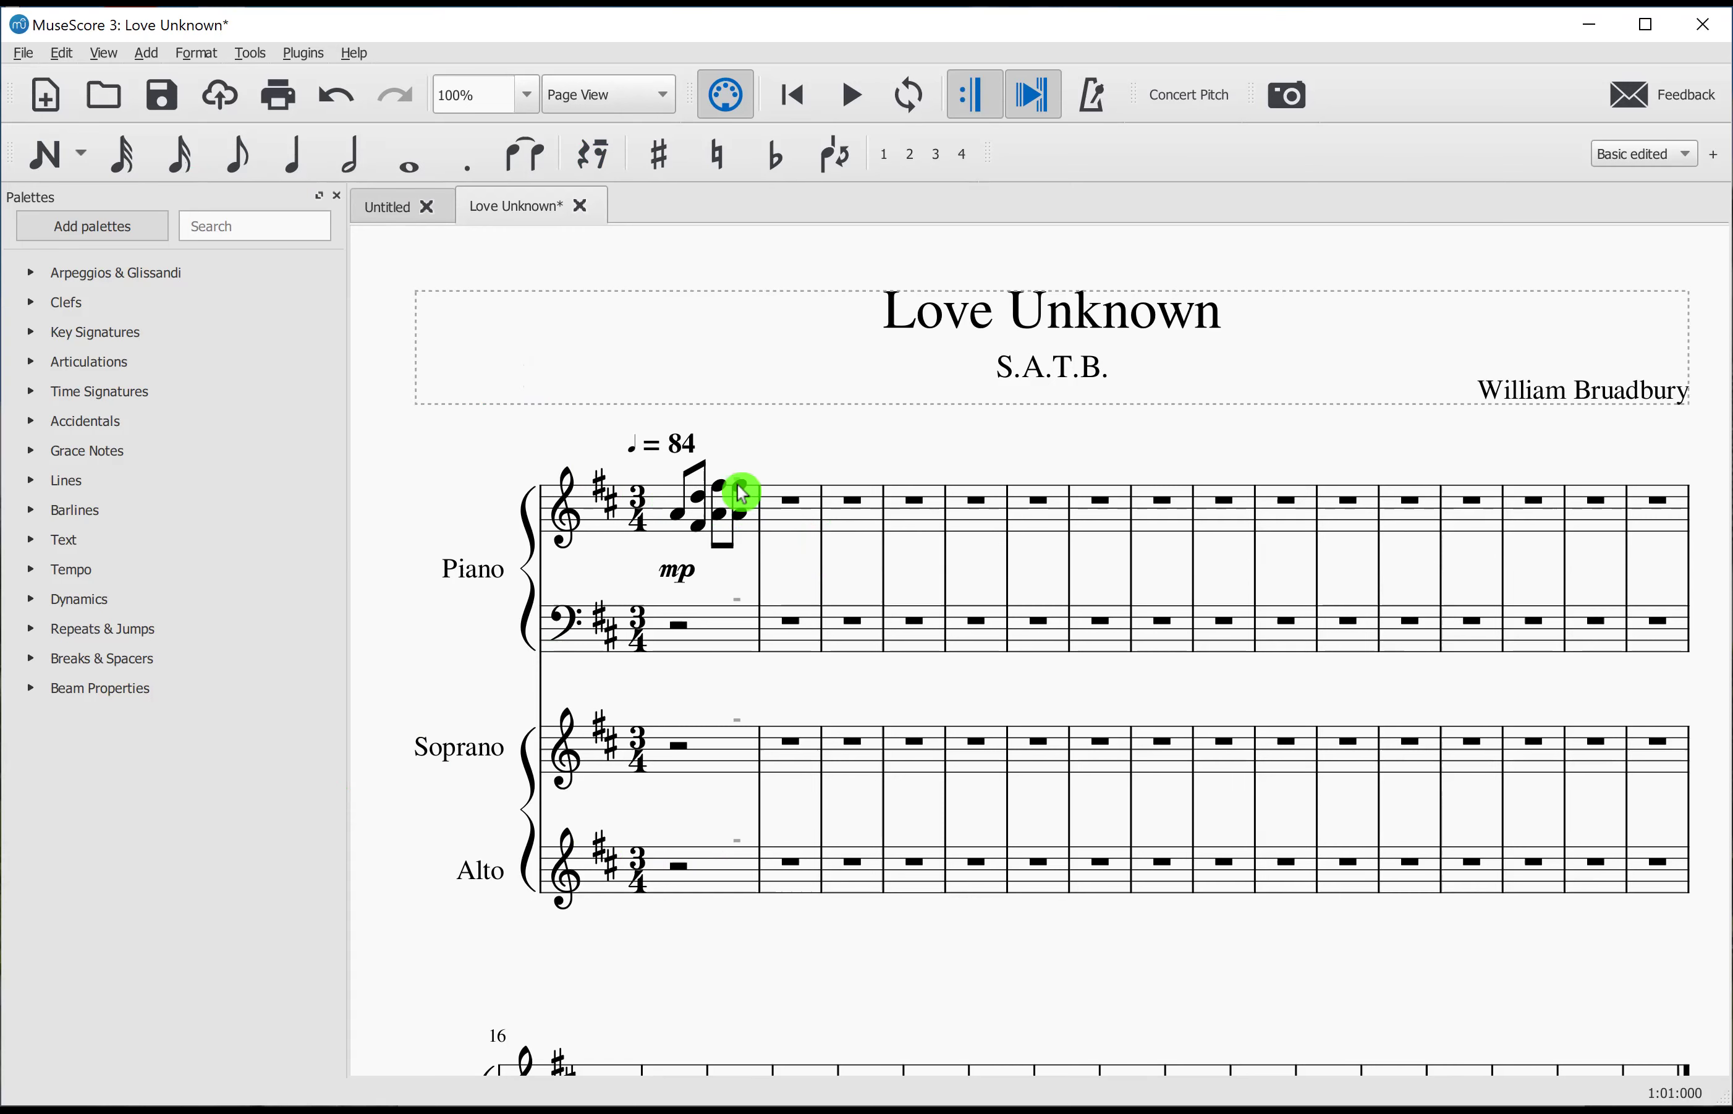
Step: Tie the last eighth-note chord of the top piano staff's pickup measure to a half-note chord in the next measure
click(739, 484)
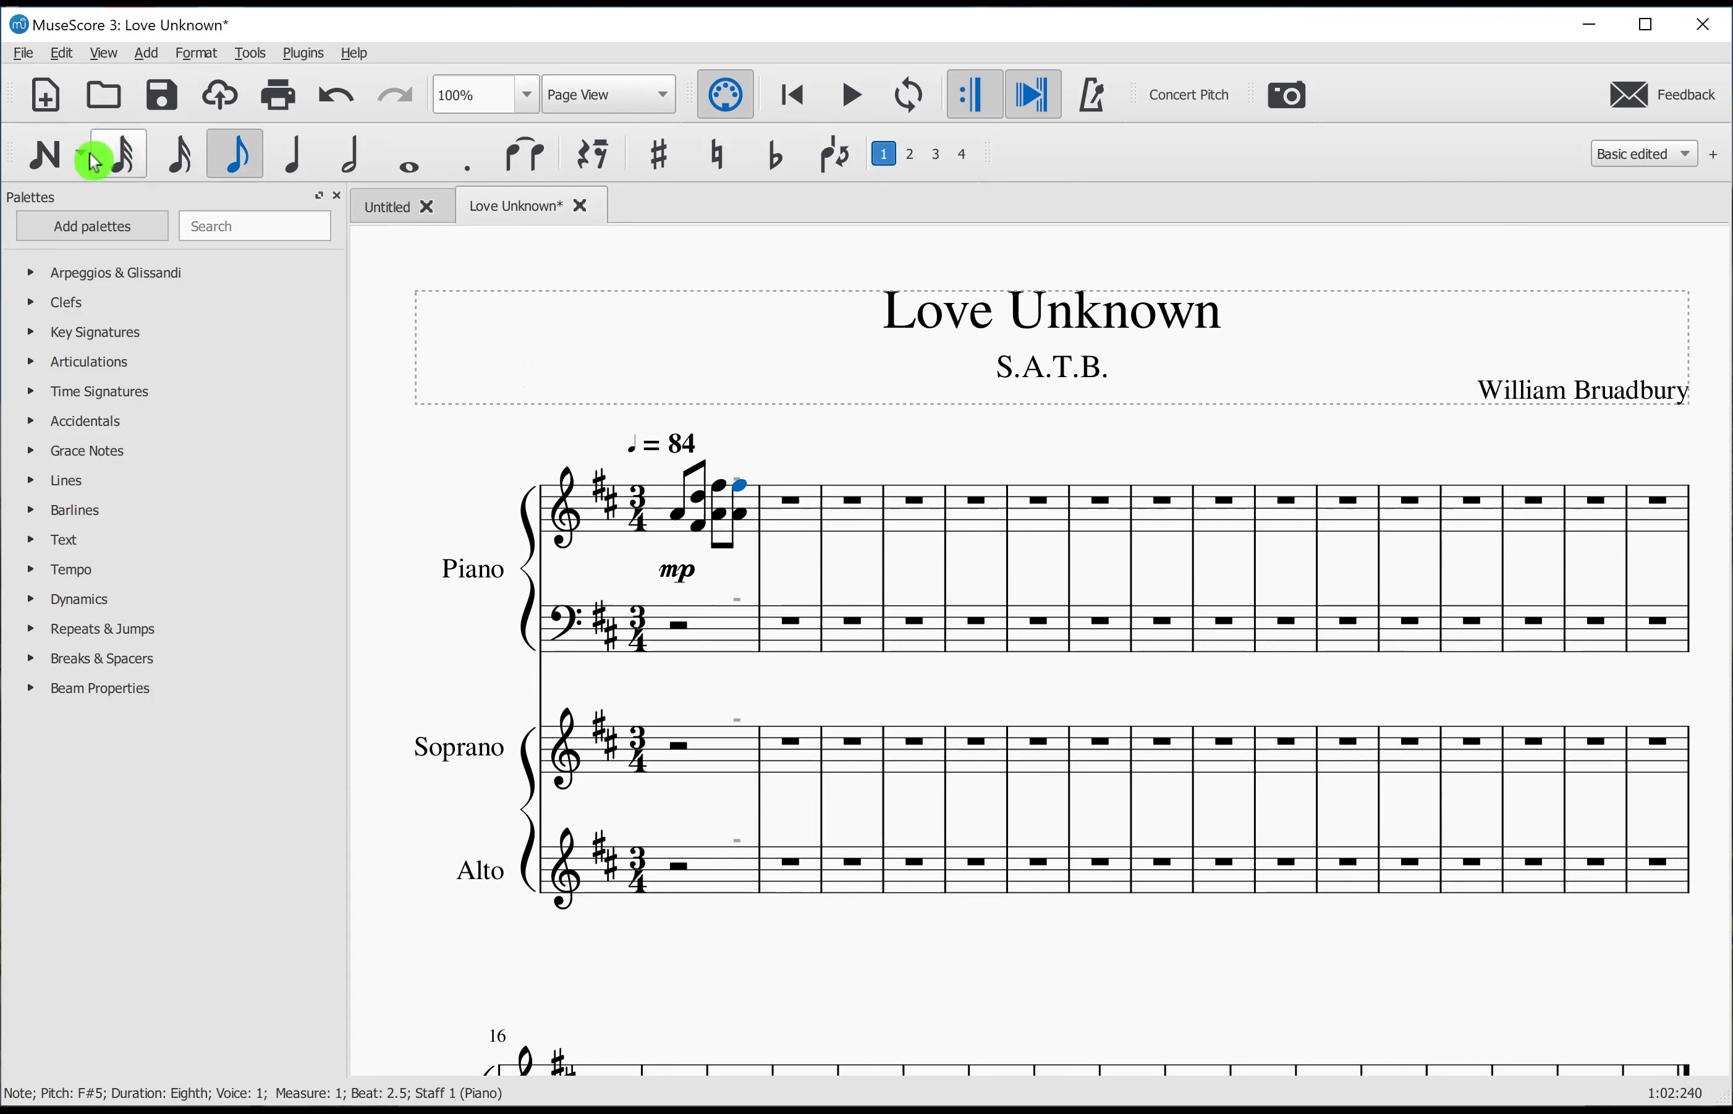
click(42, 167)
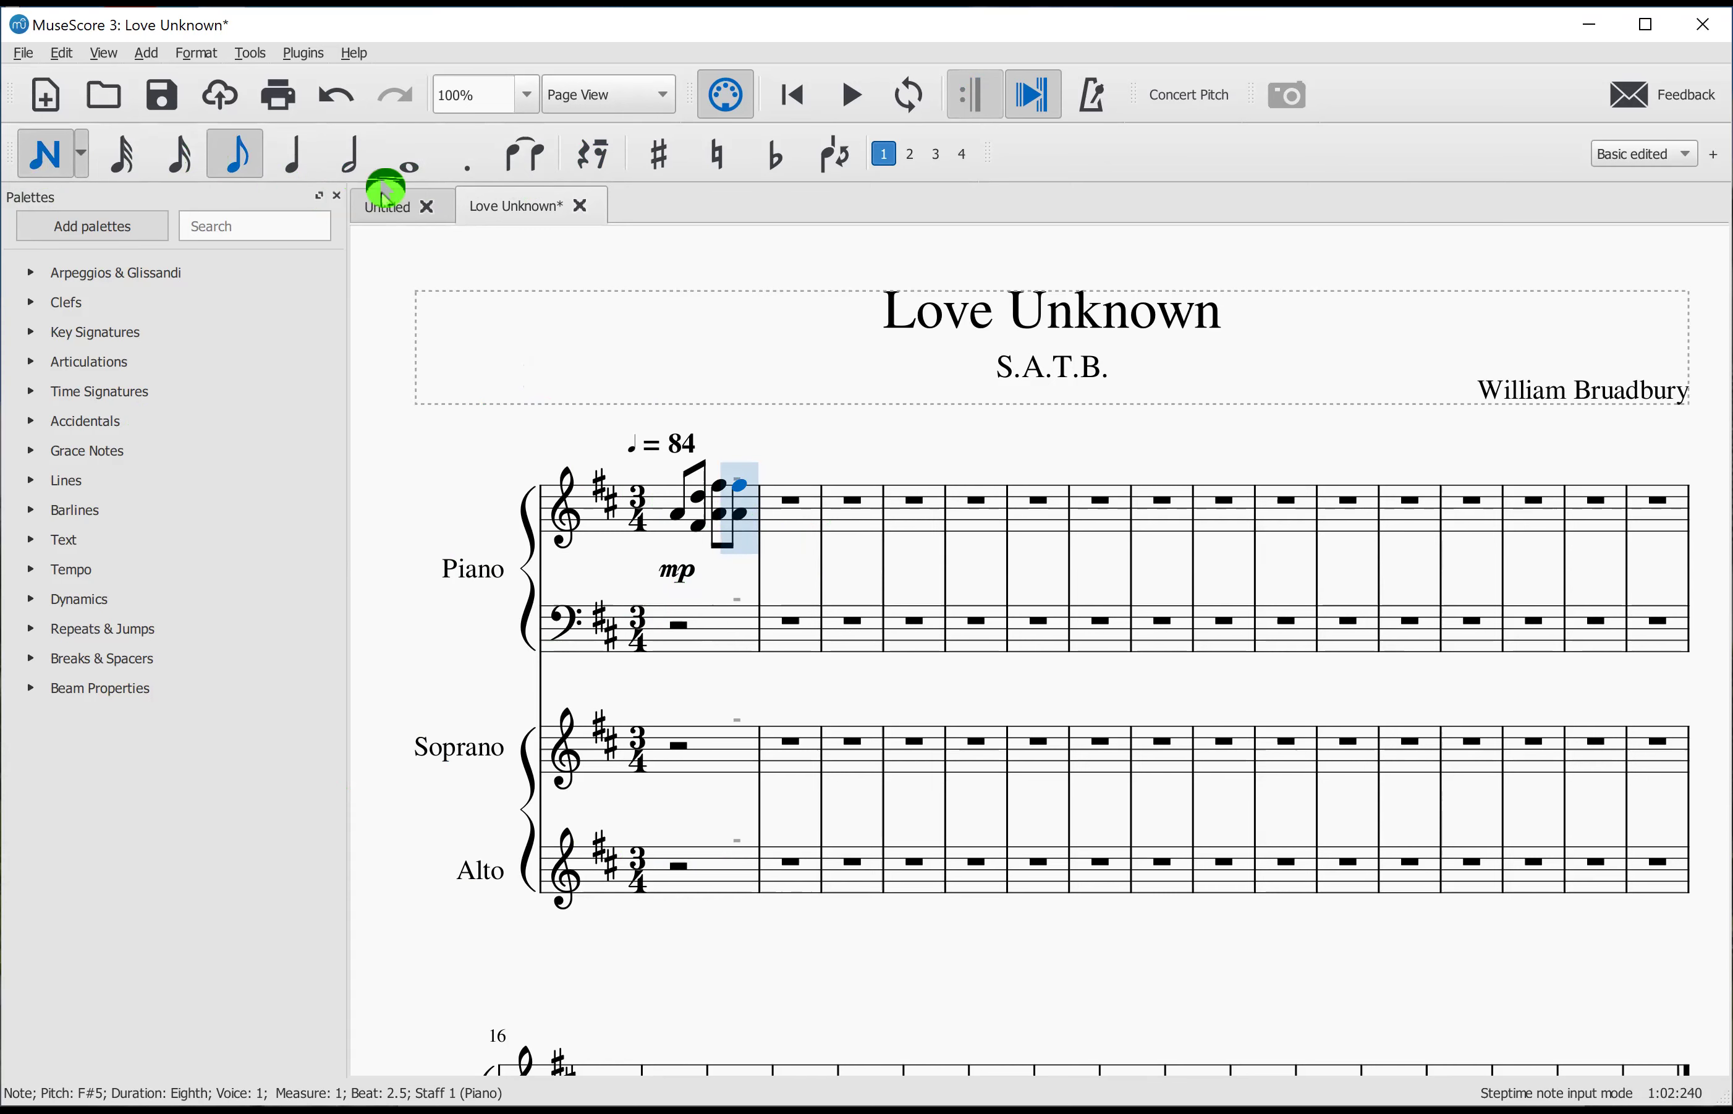
click(528, 179)
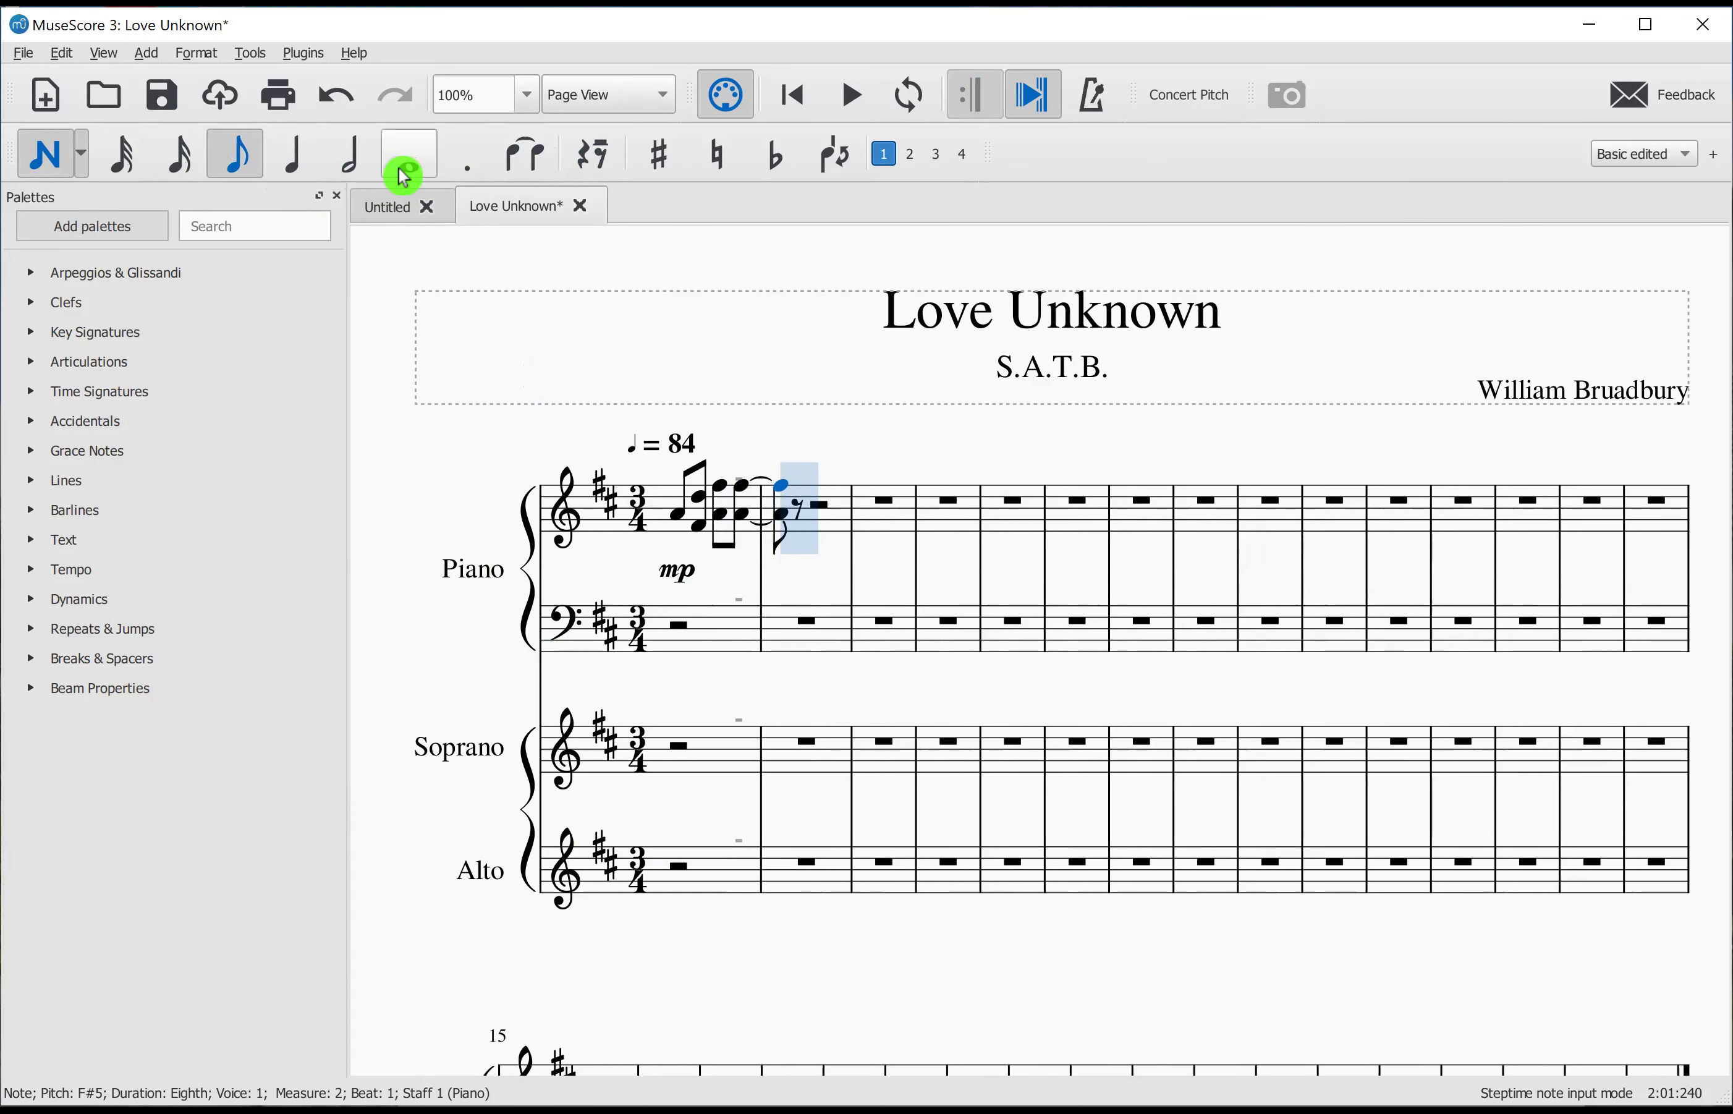
click(336, 97)
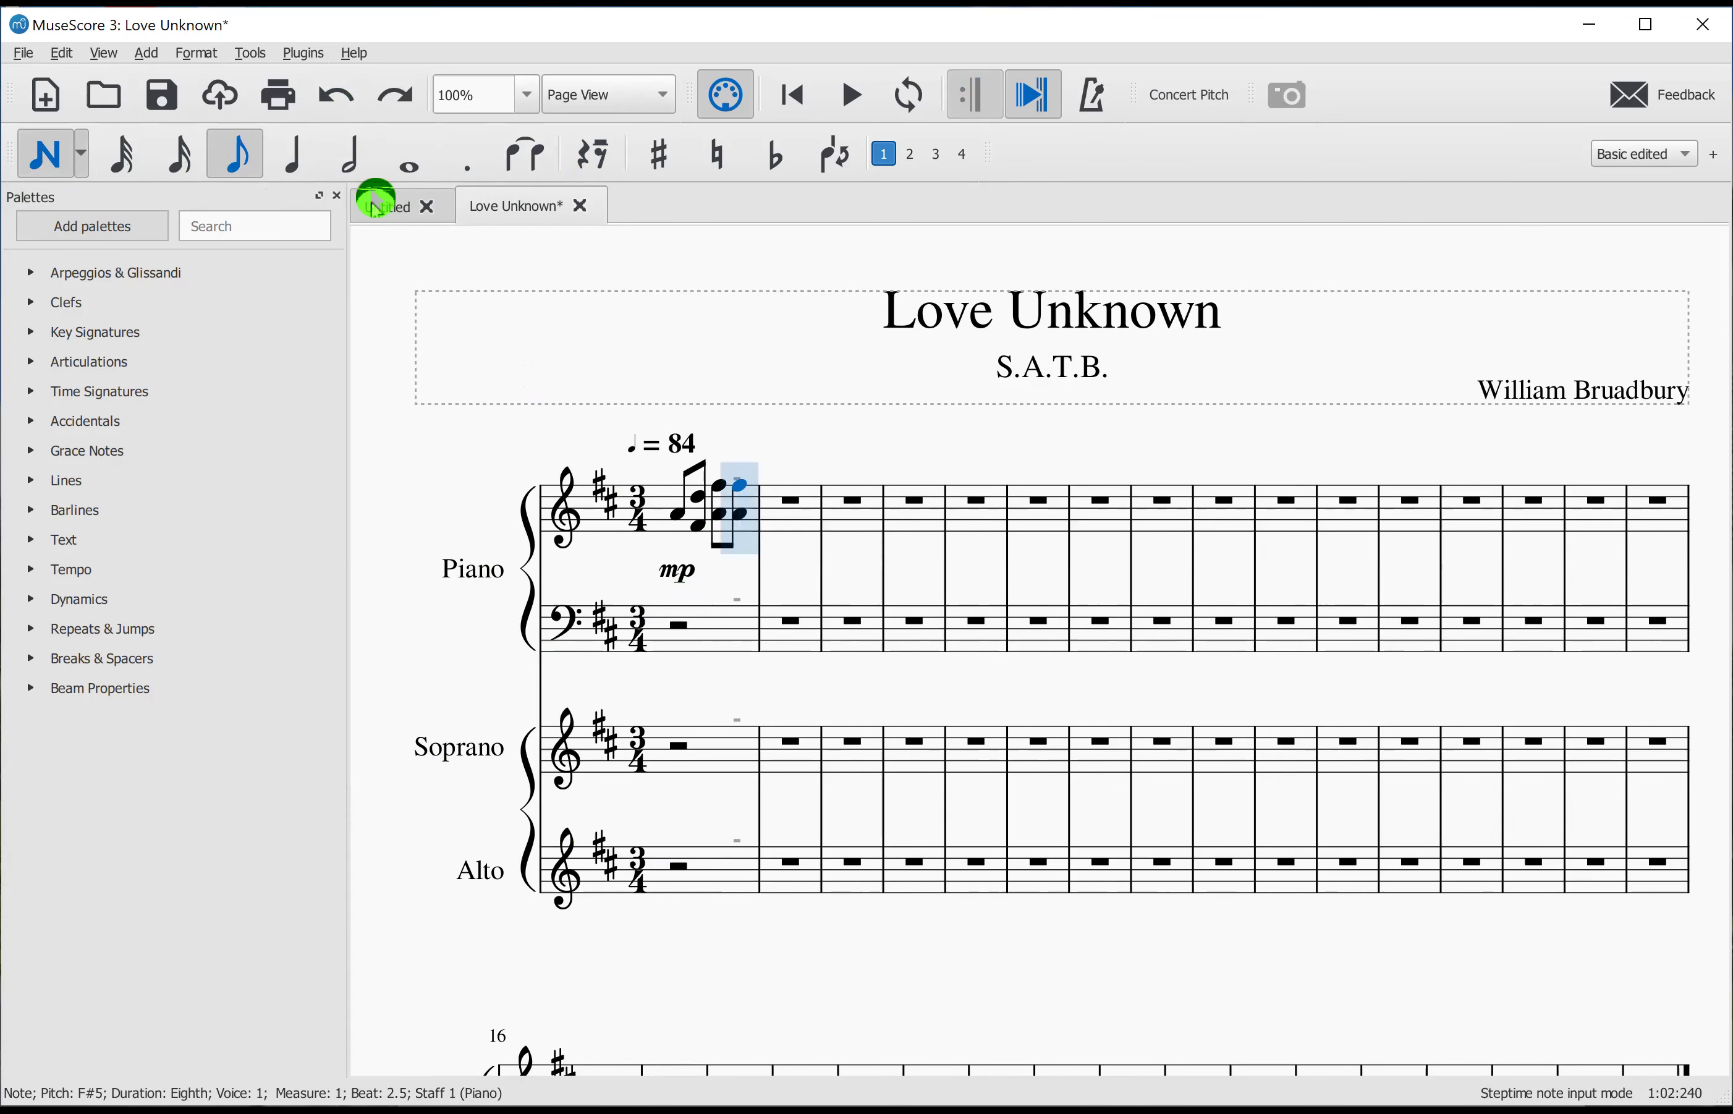
click(348, 166)
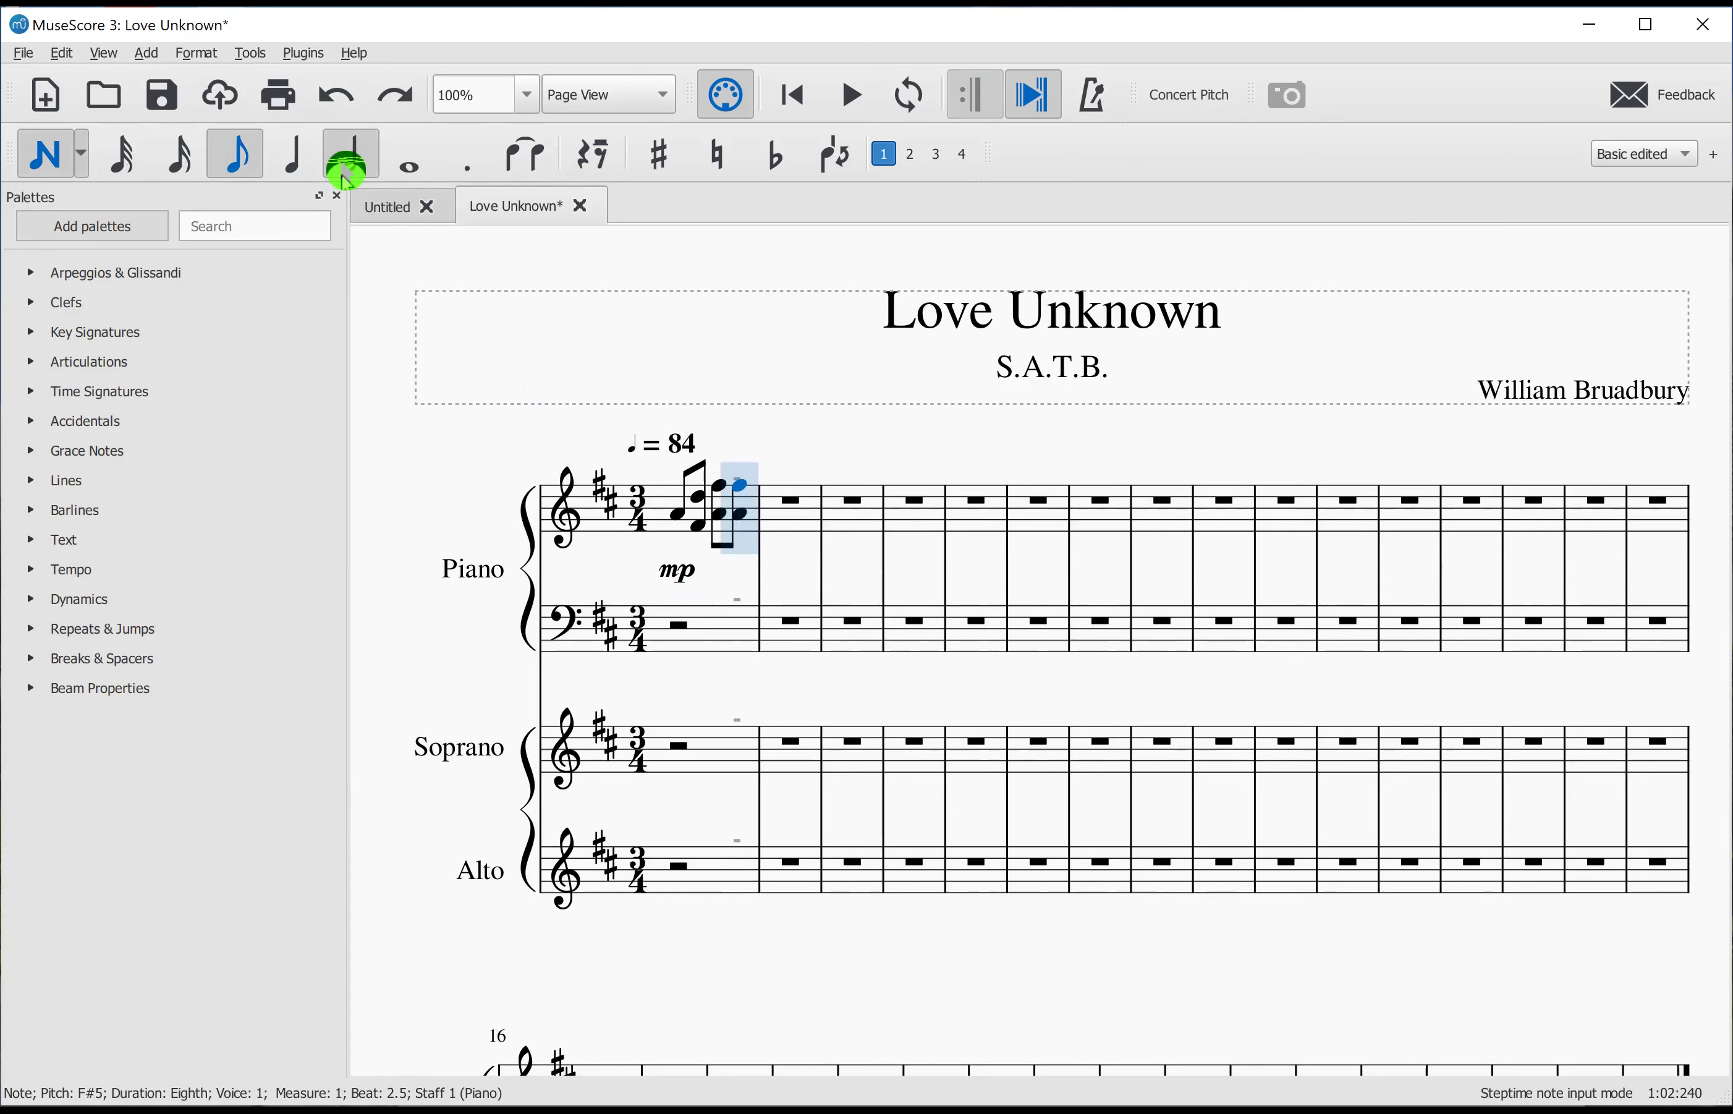
click(523, 167)
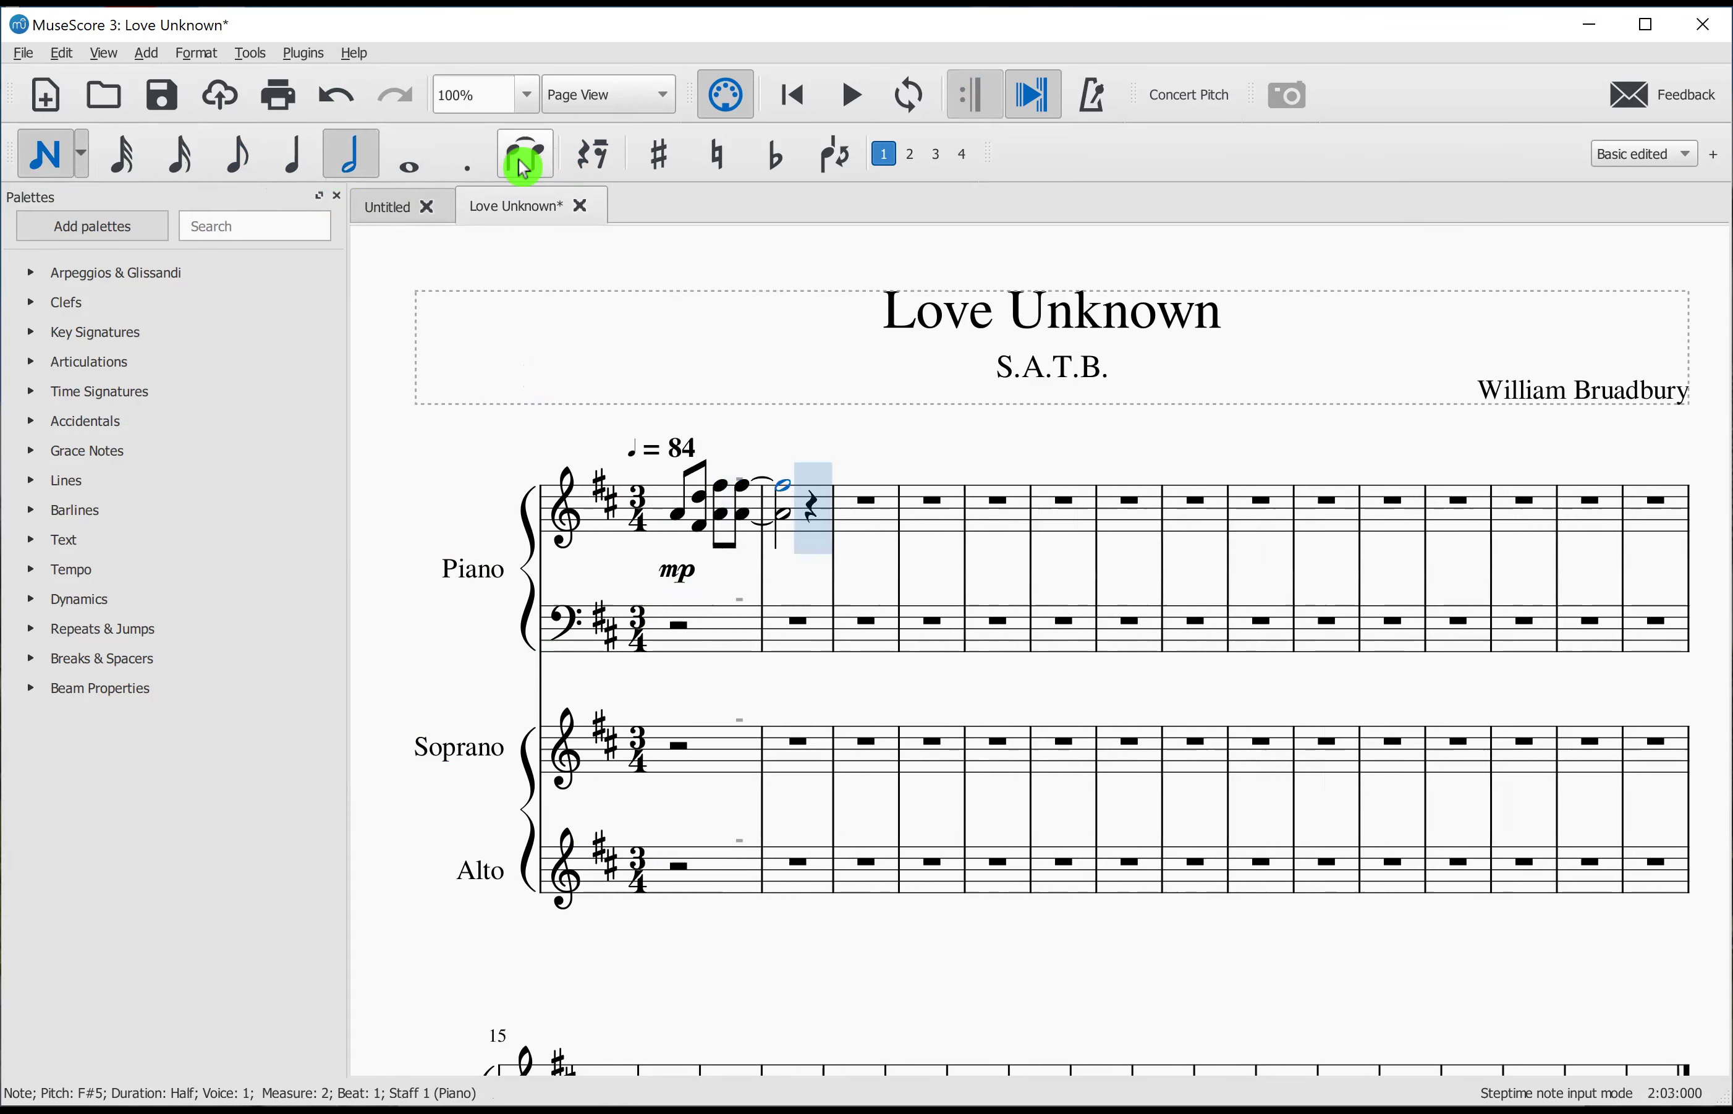
Step: Examine the slur among the line symbols and compare it with the tie between the top staff's chords
click(33, 487)
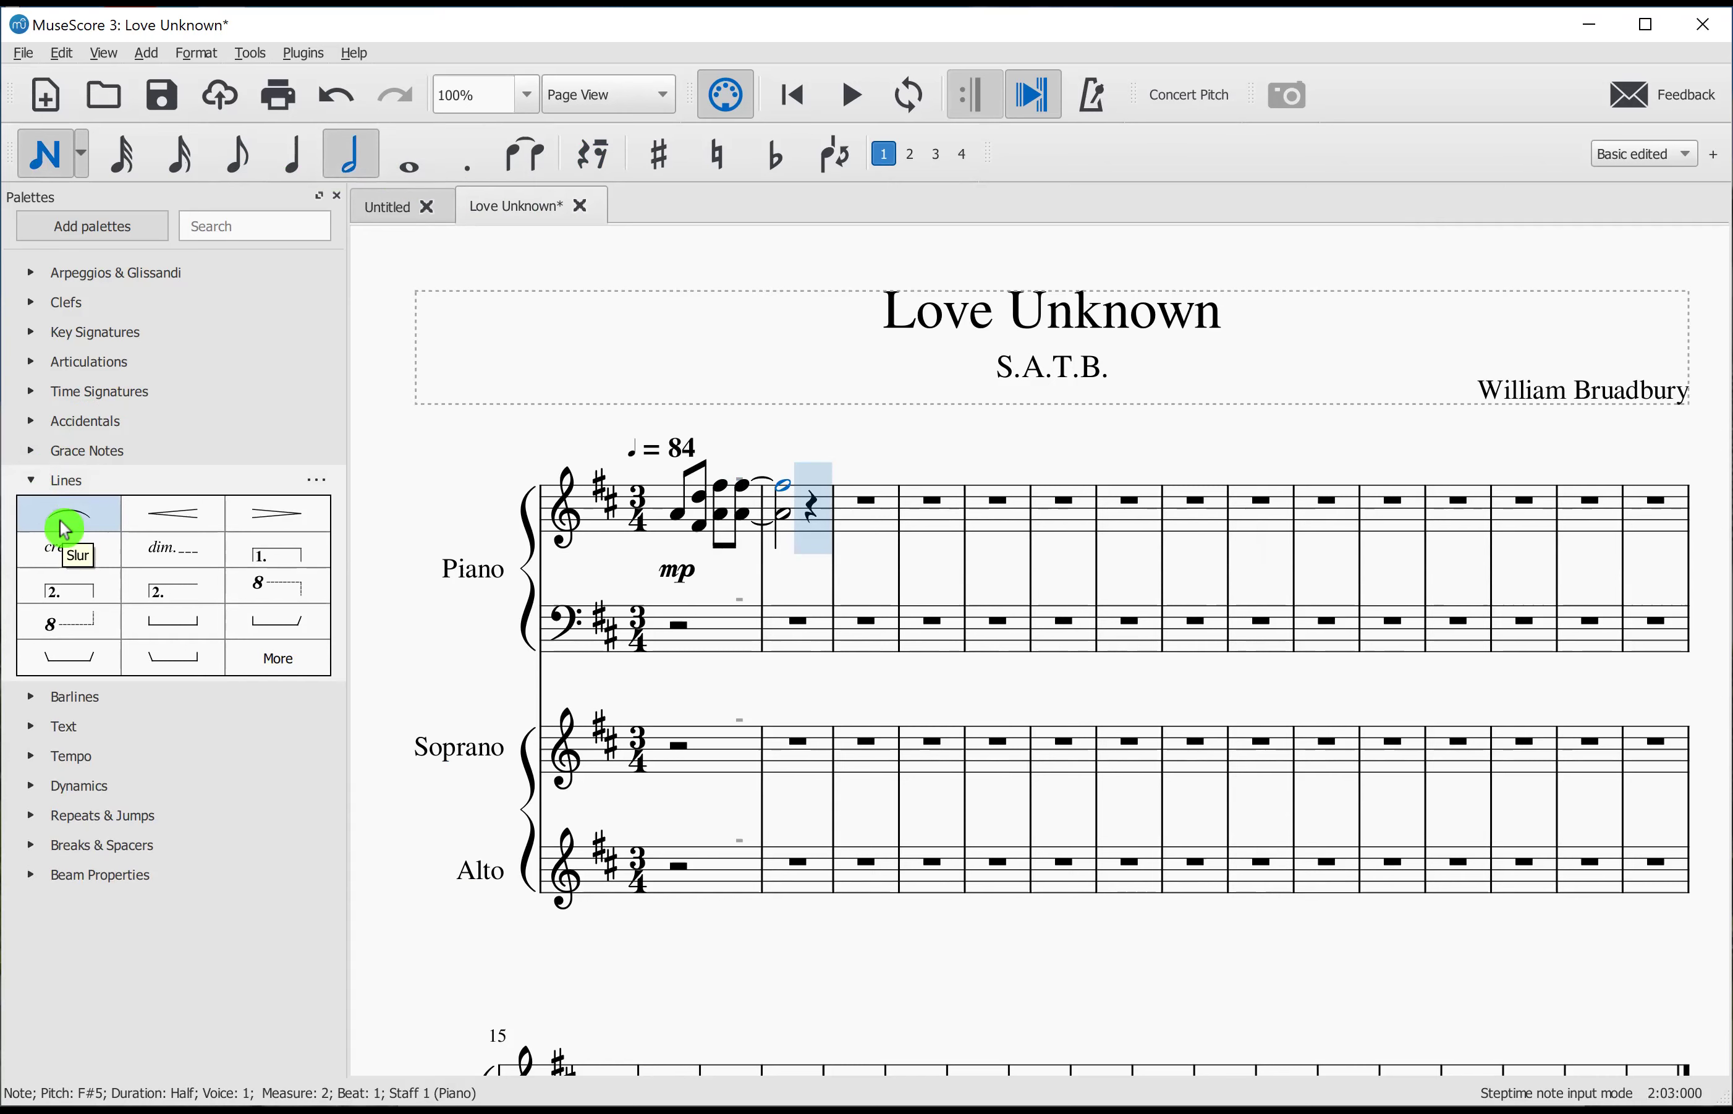
drag(65, 529, 746, 520)
click(45, 168)
click(518, 172)
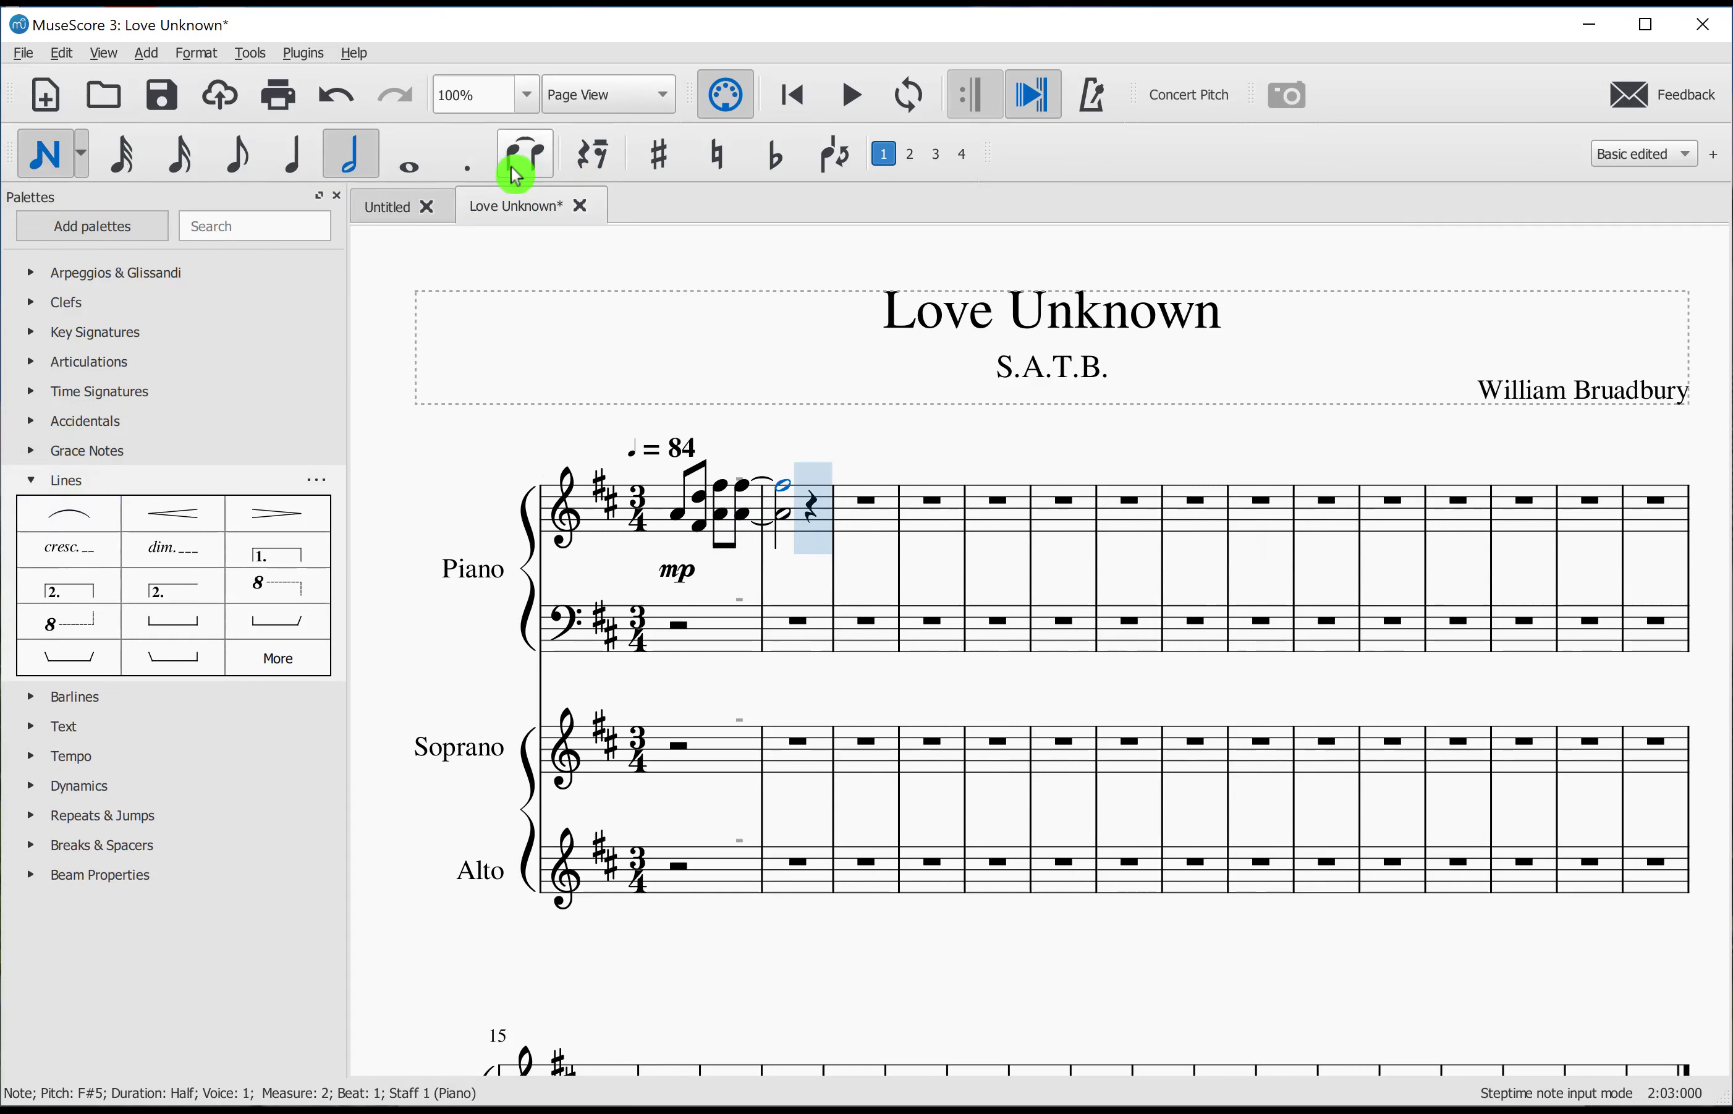